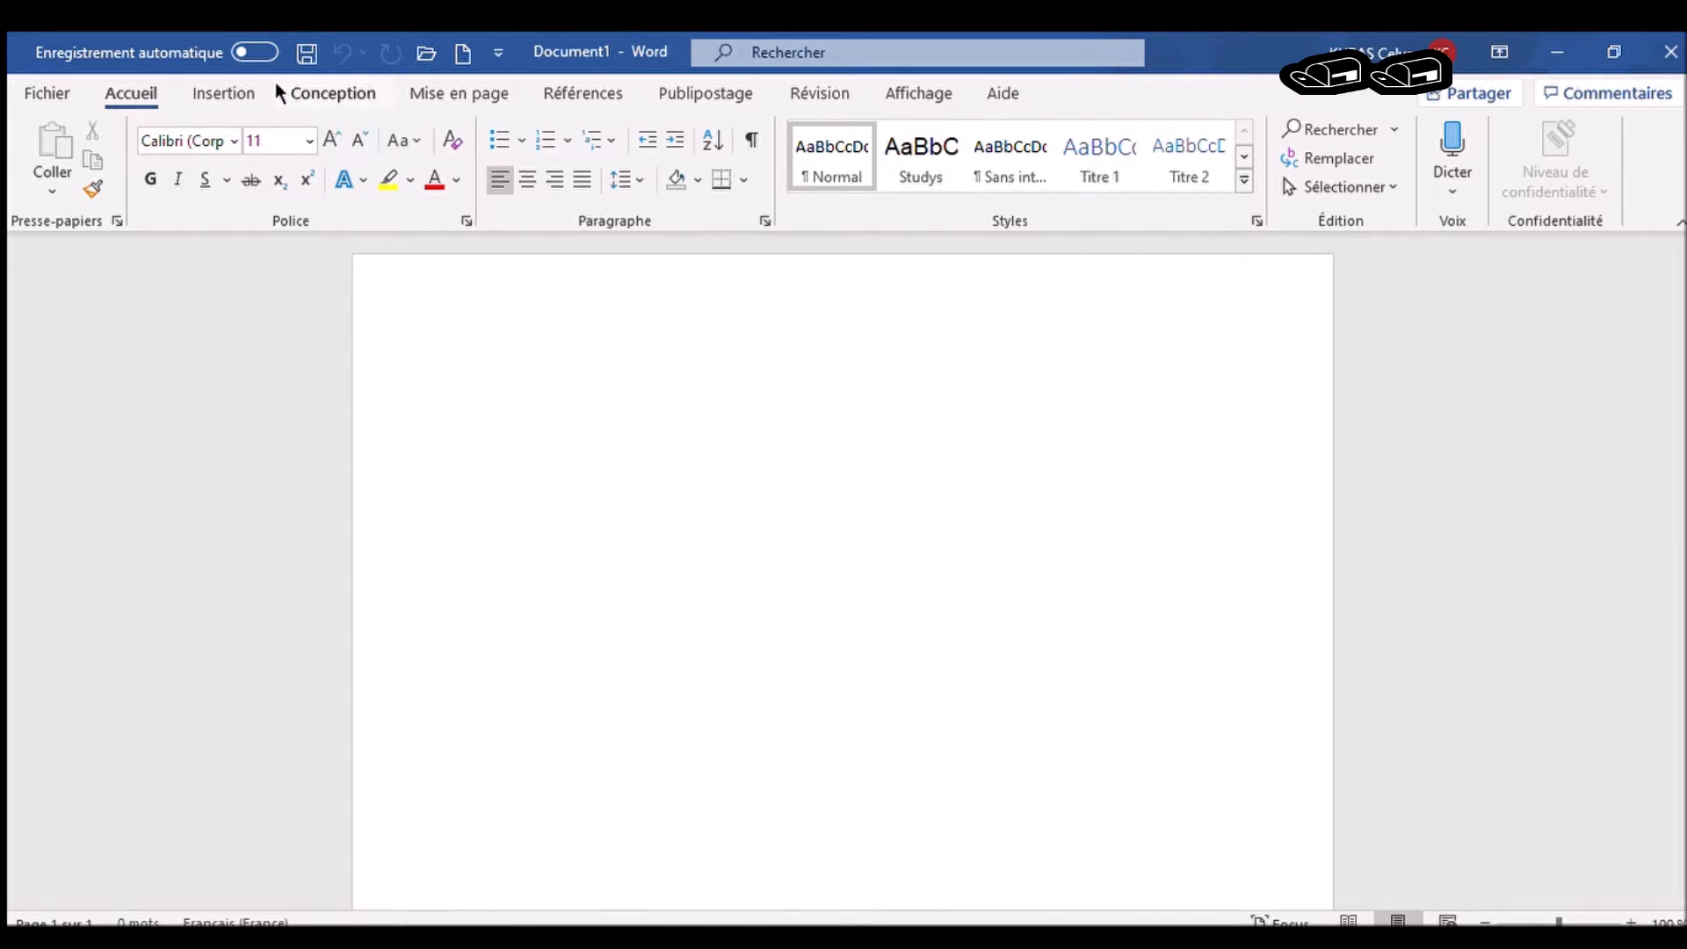
- Change the blank document's page size to a smaller format
left_click(200, 81)
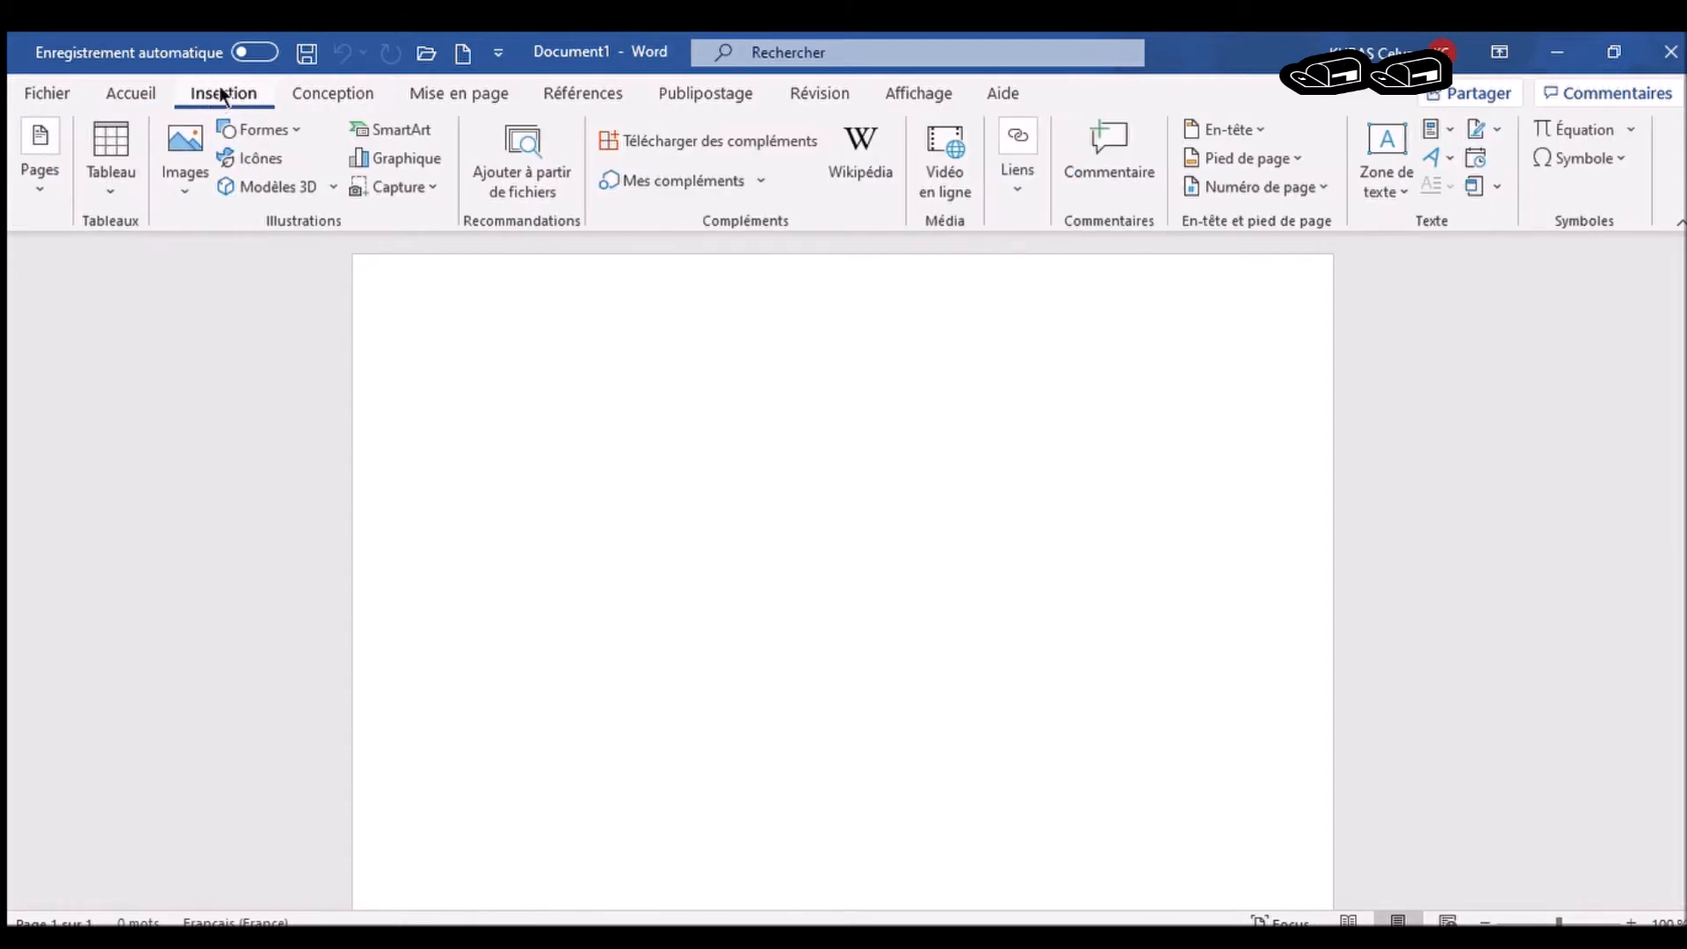
left_click(456, 95)
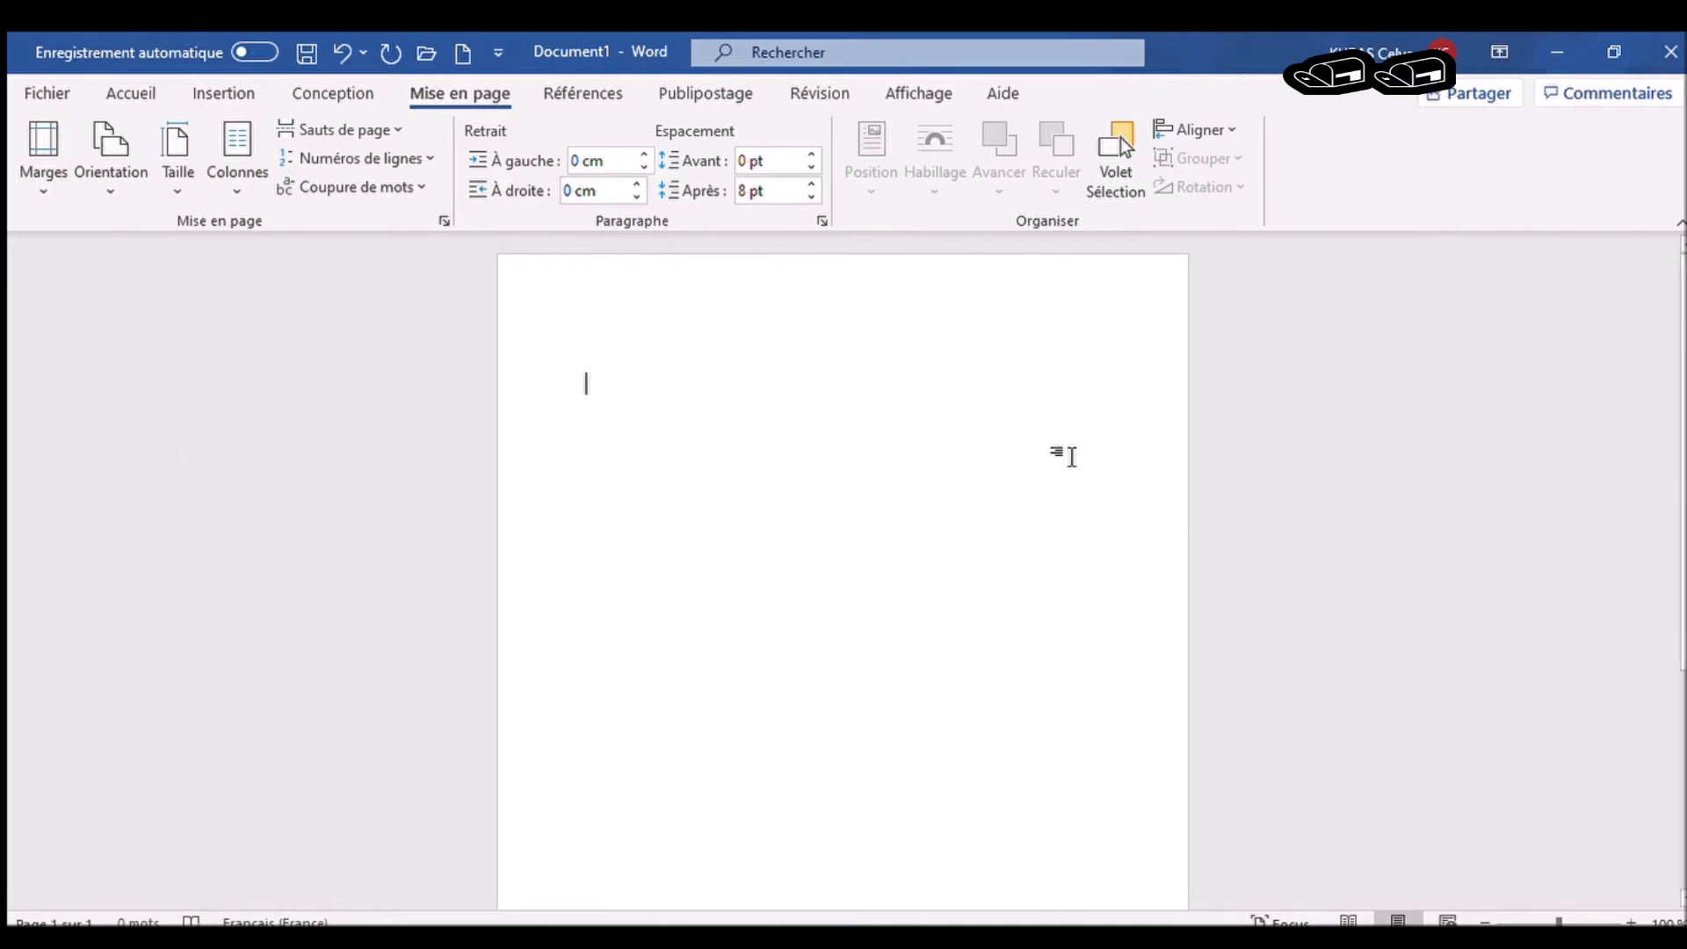
left_click(129, 93)
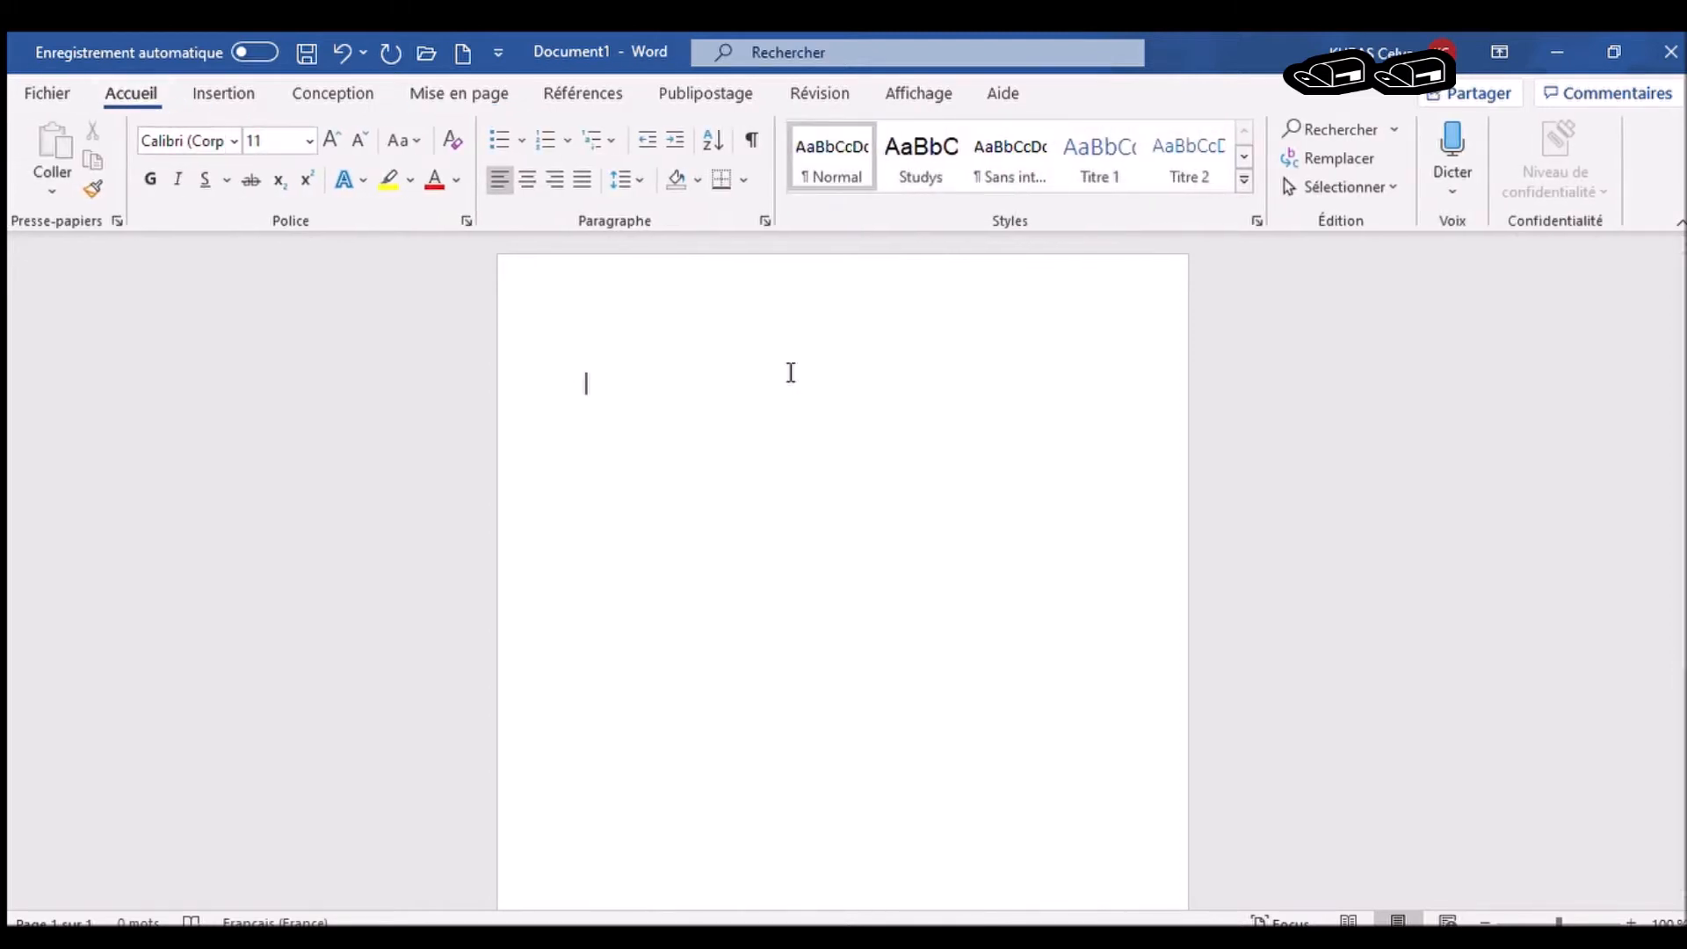
- Write the chapter heading “Chapitre 3 : L’ouverture atlantique, les conséquences de la découverte Nouveau Monde.”
type("Chapite 3")
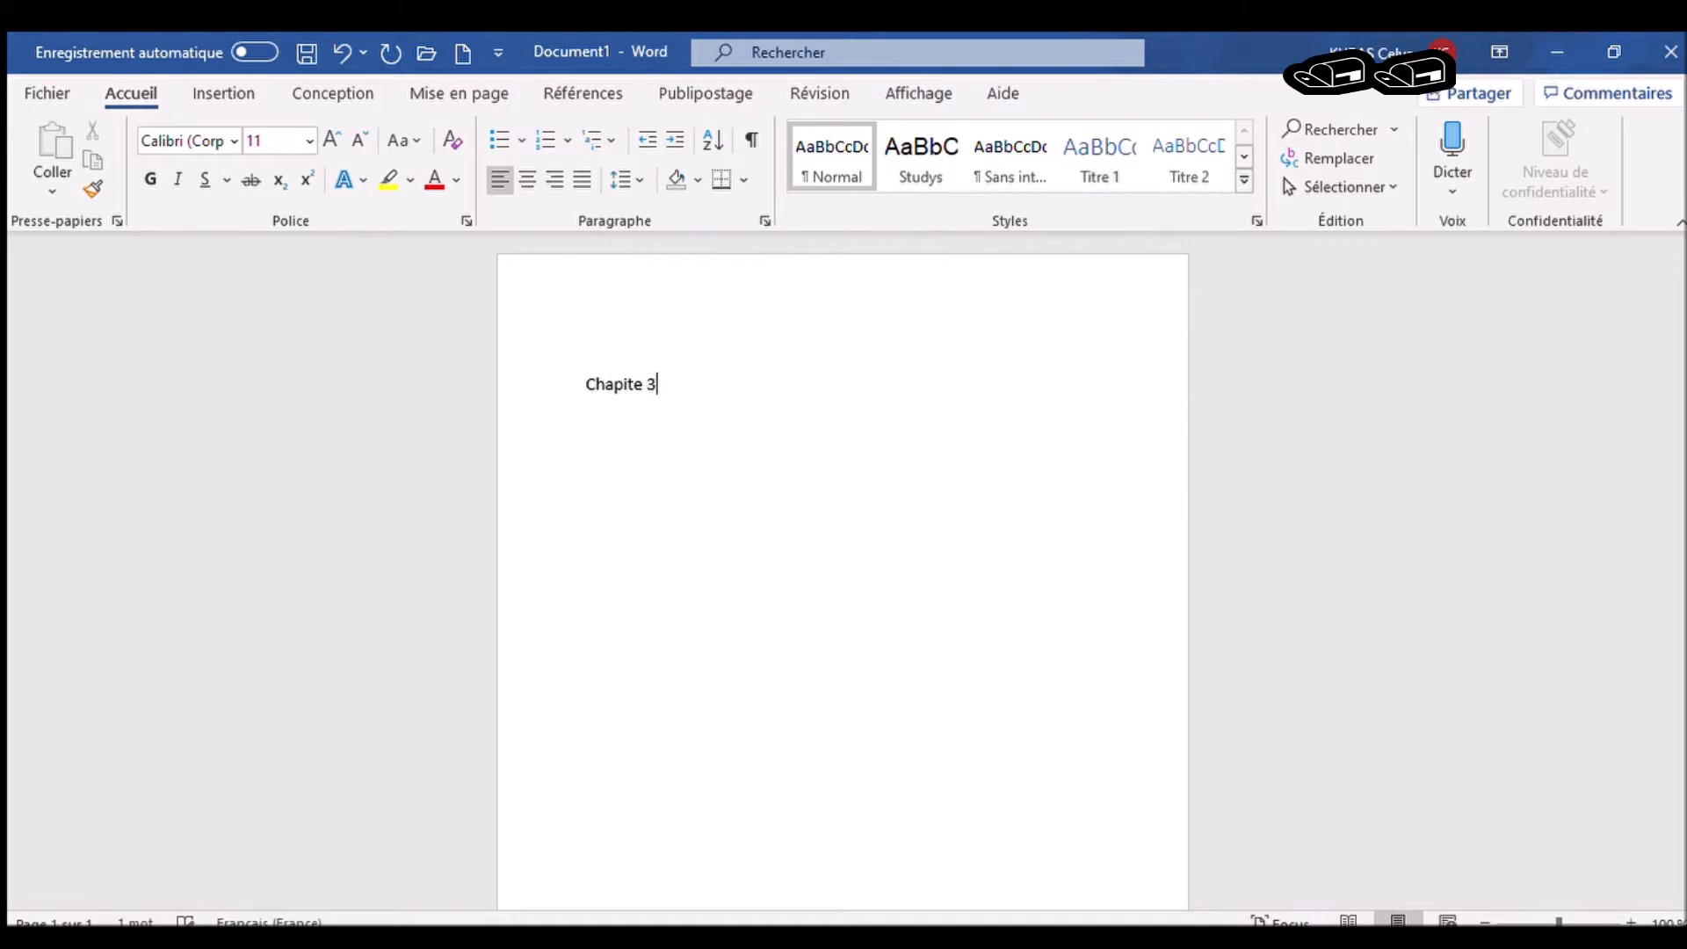
type(" : L'ouverture ")
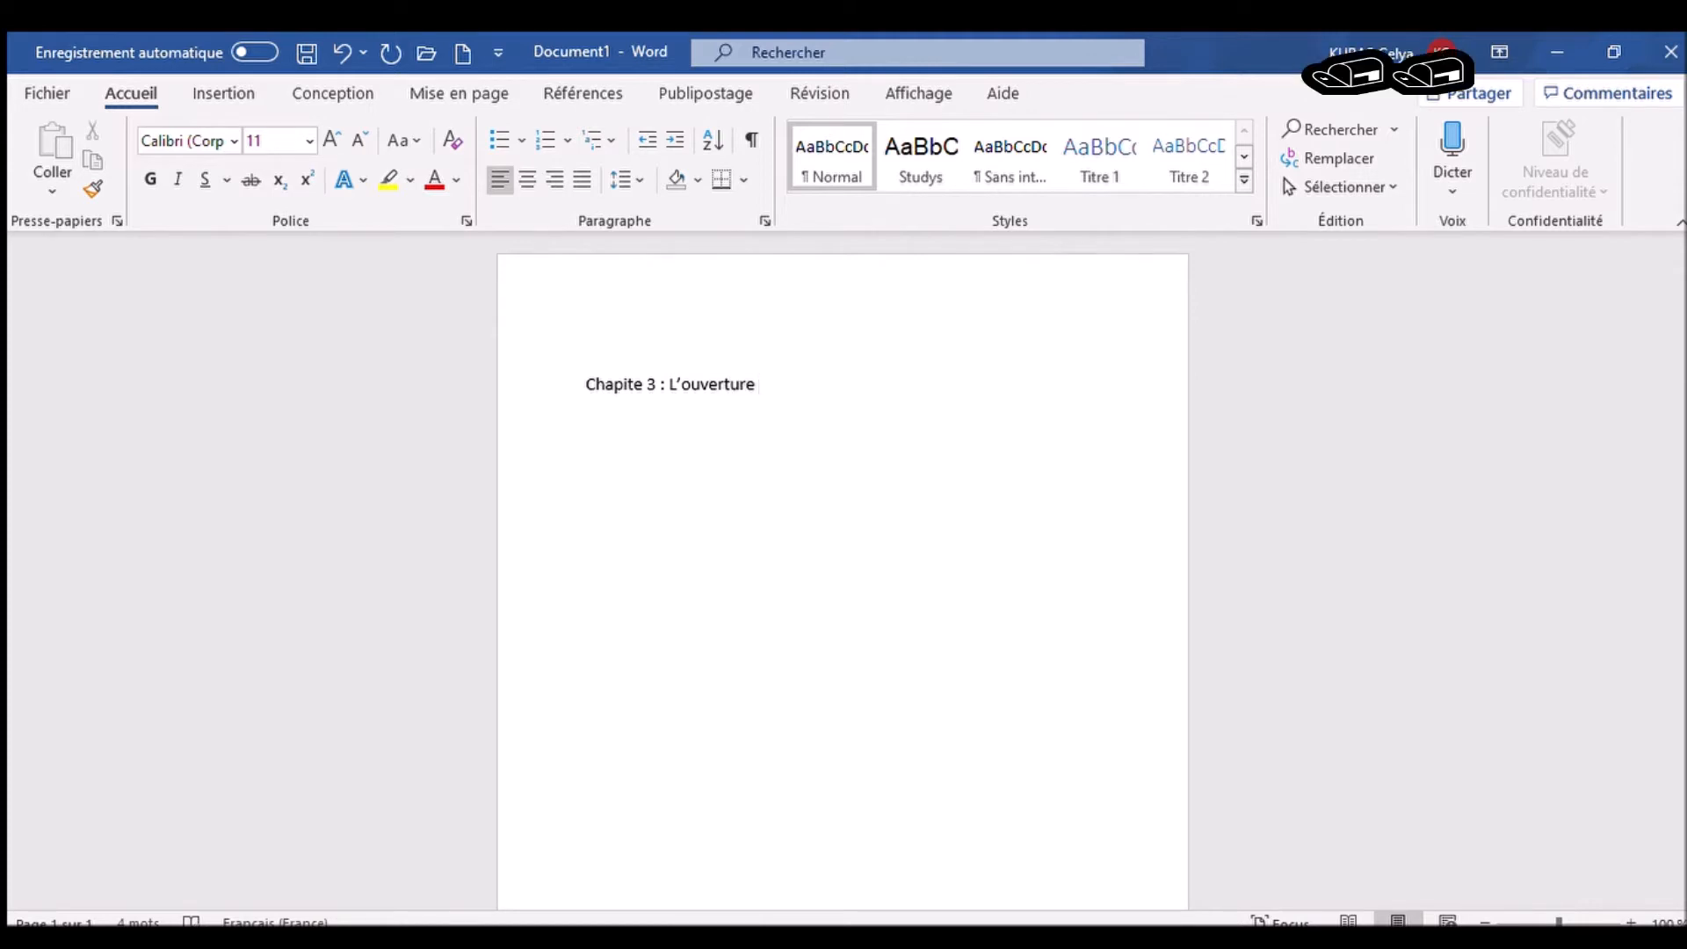
type("atlantique")
key("BackSpace")
type(", les con")
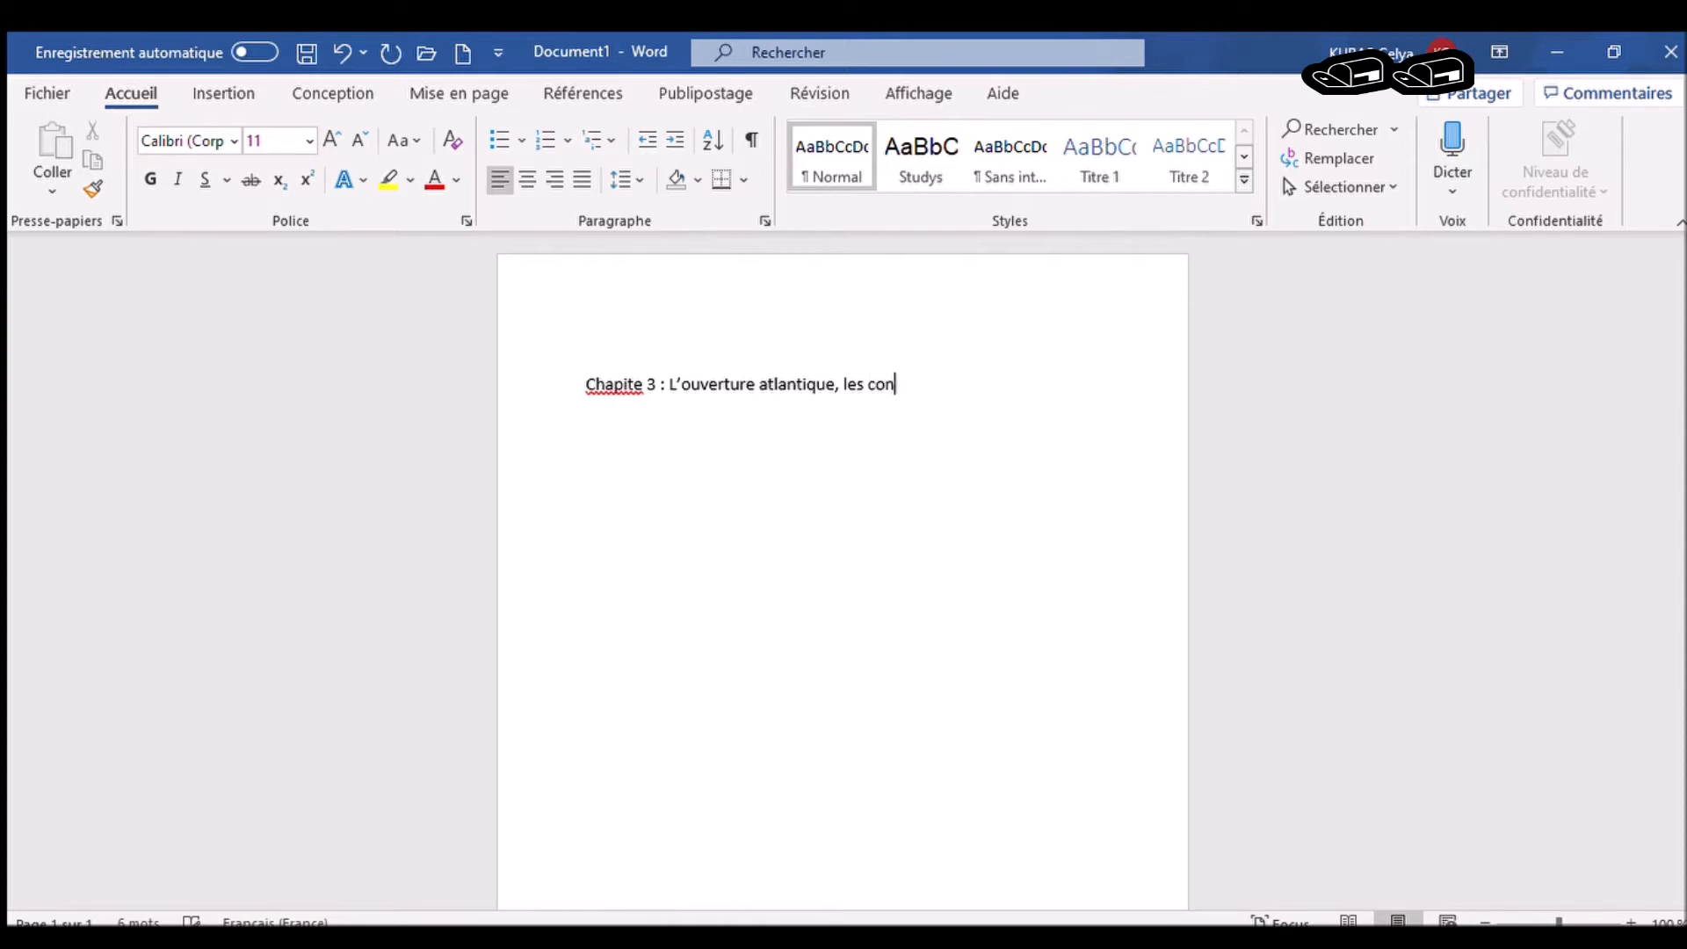
type("s")
type("équences de la décou")
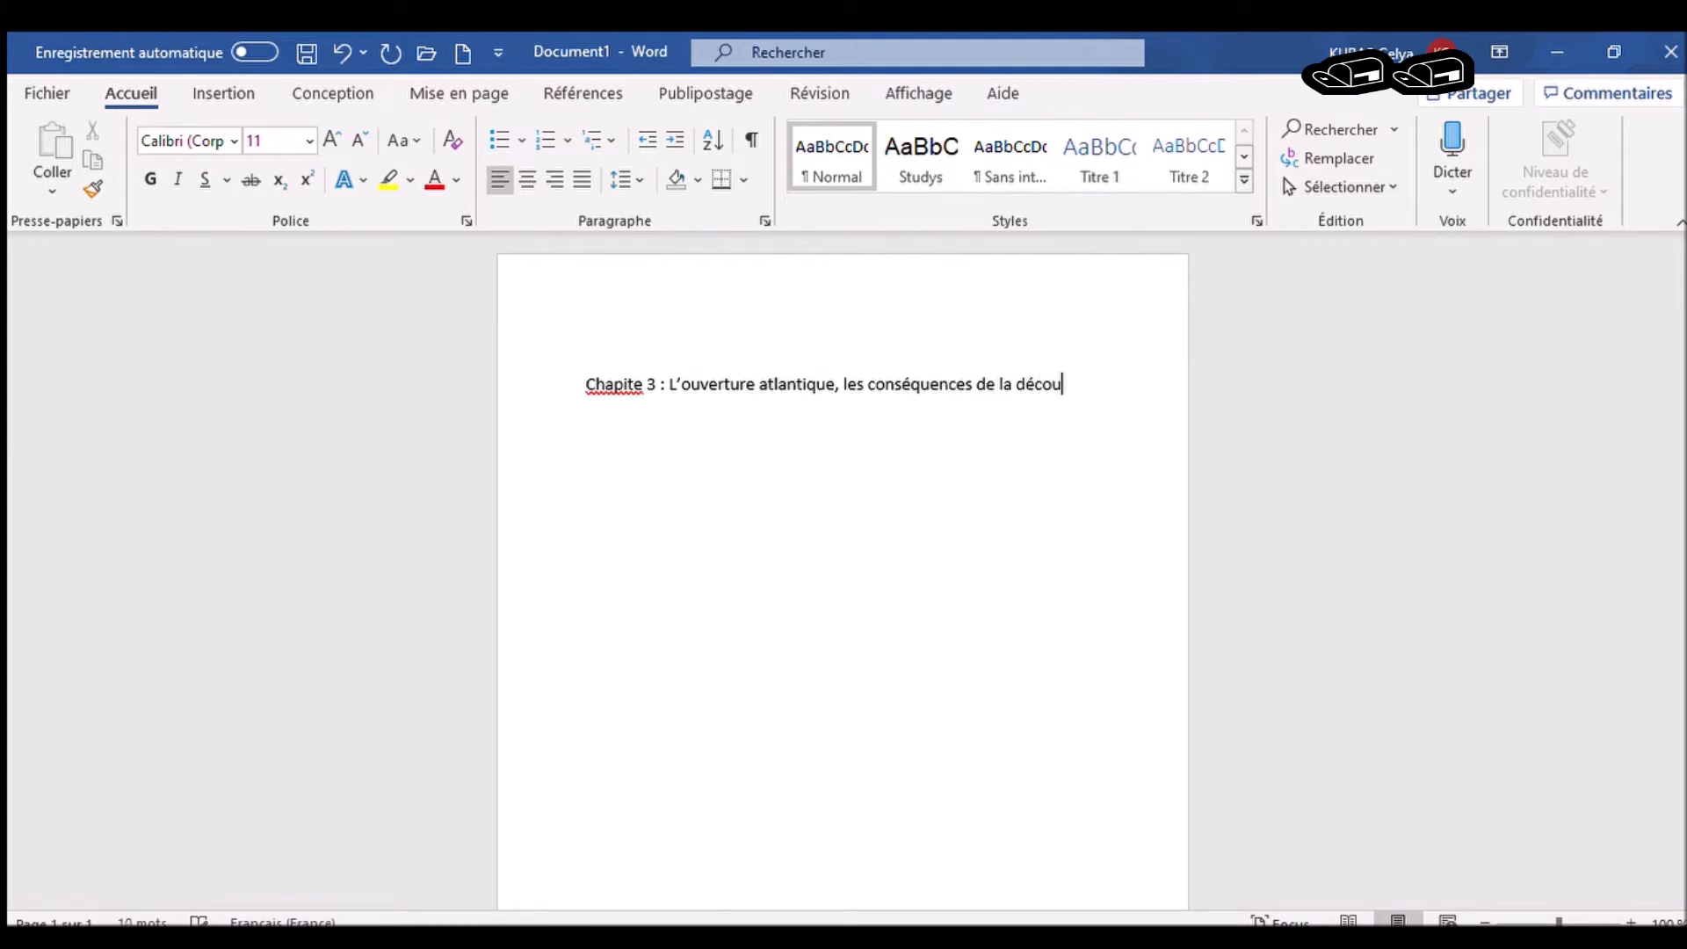
type("verte")
key("Return")
type("Nouveau monde")
key("BackSpace")
key("BackSpace")
key("BackSpace")
key("BackSpace")
key("BackSpace")
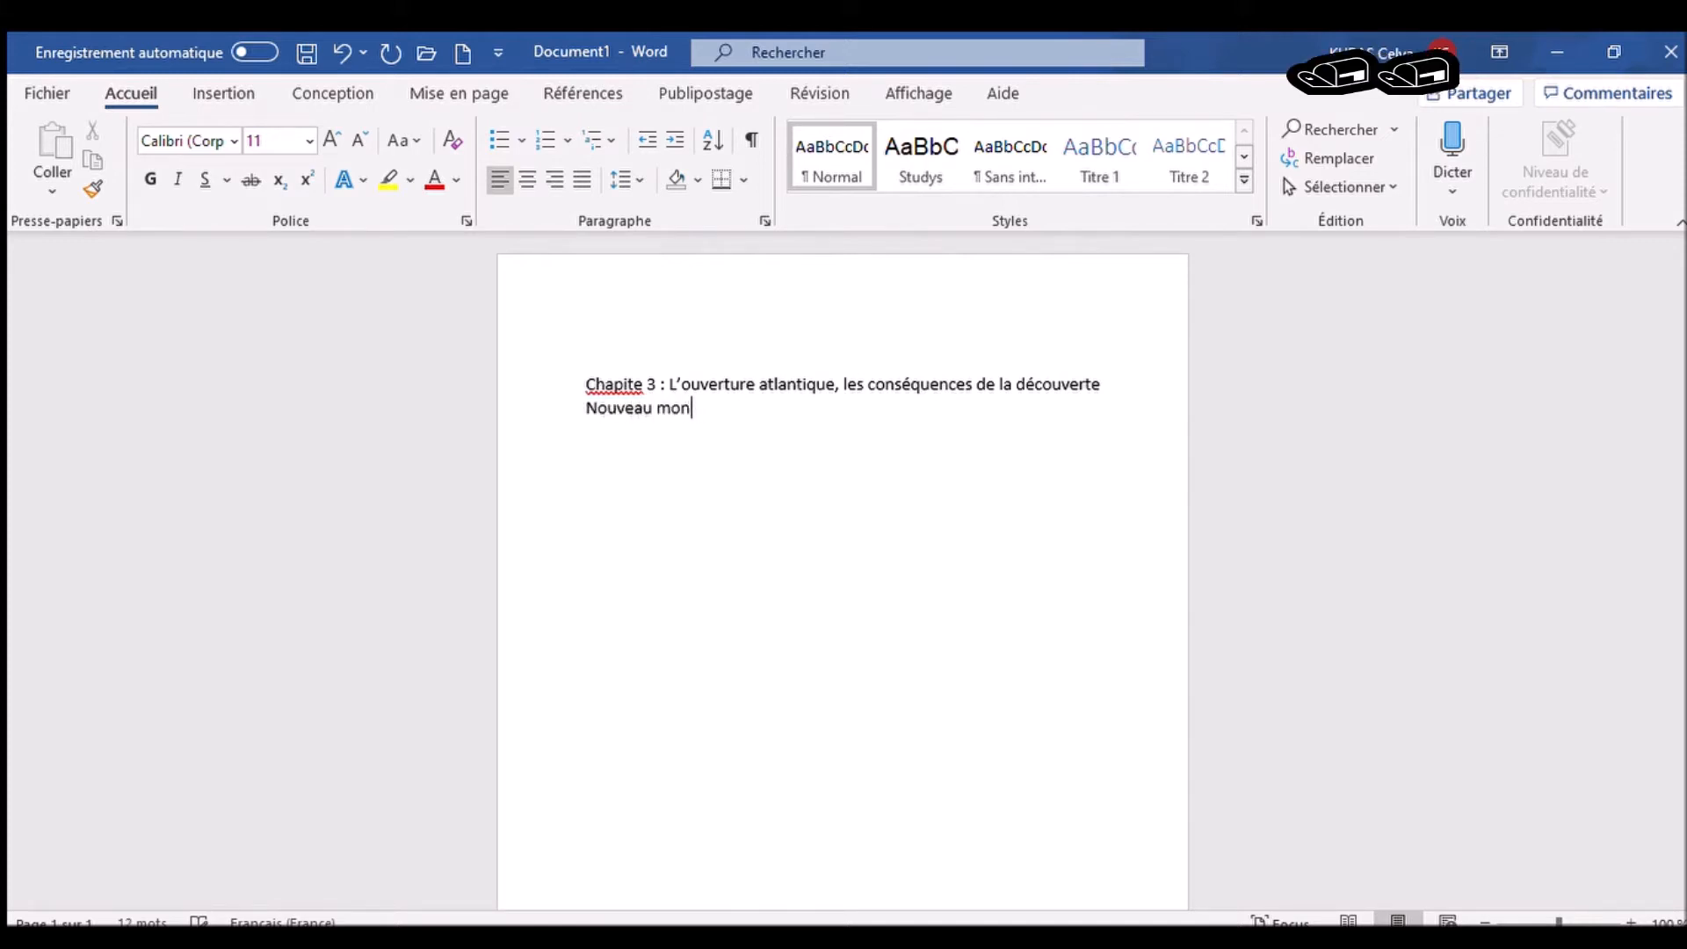
type("Monde.")
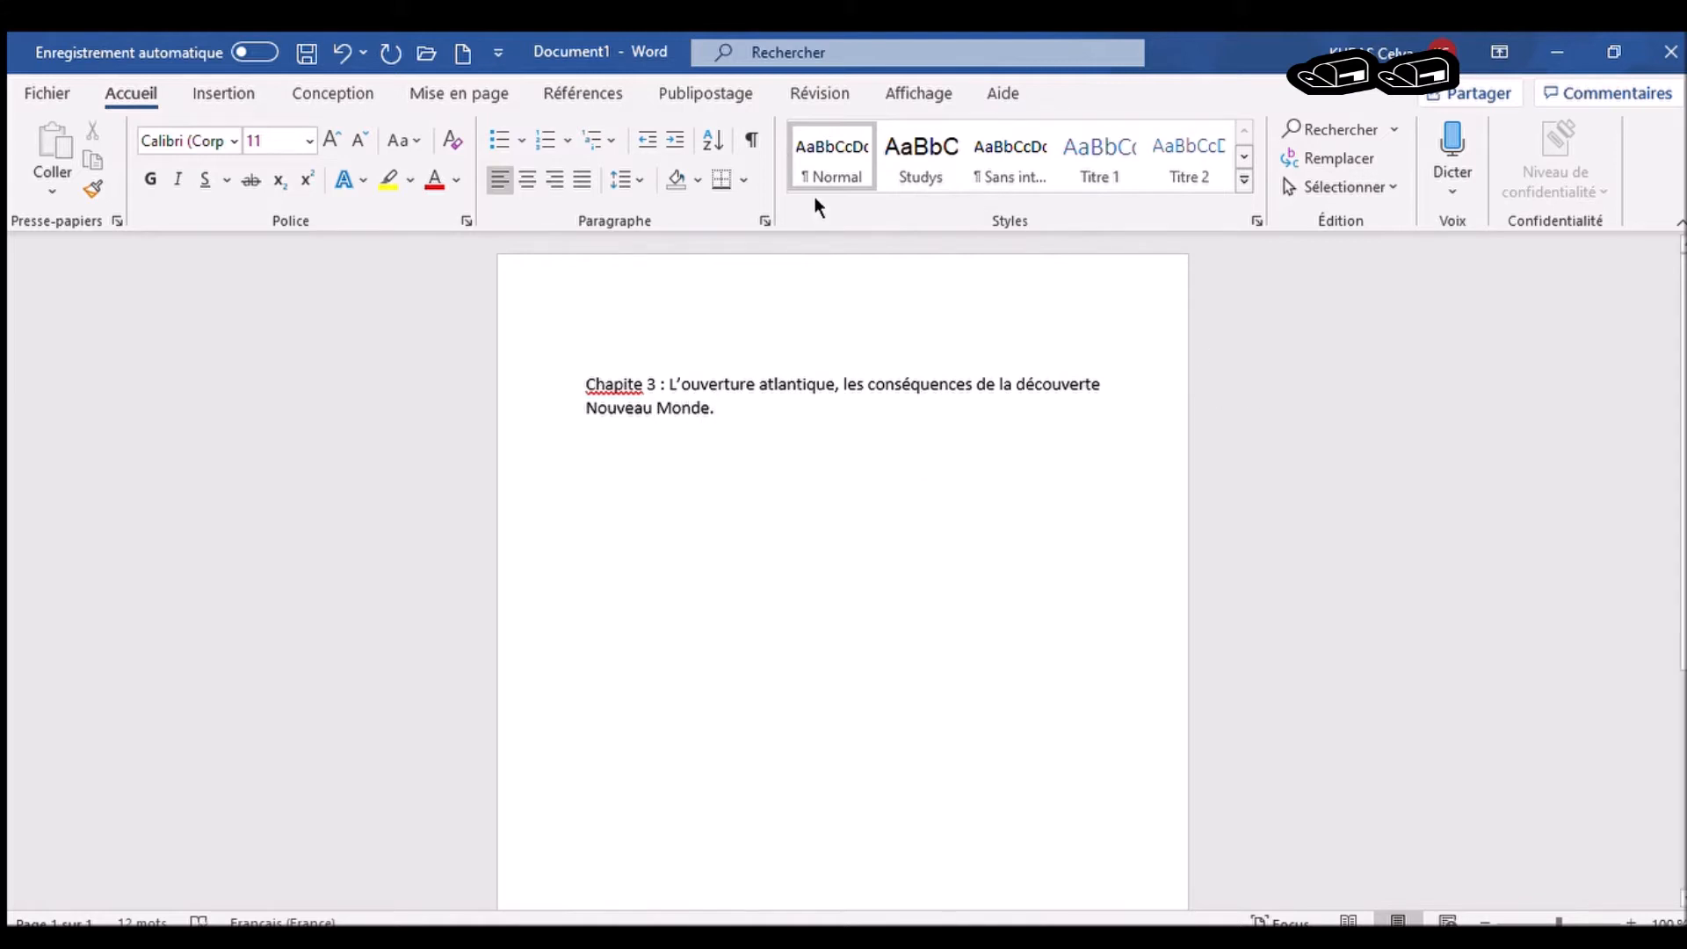
type("r")
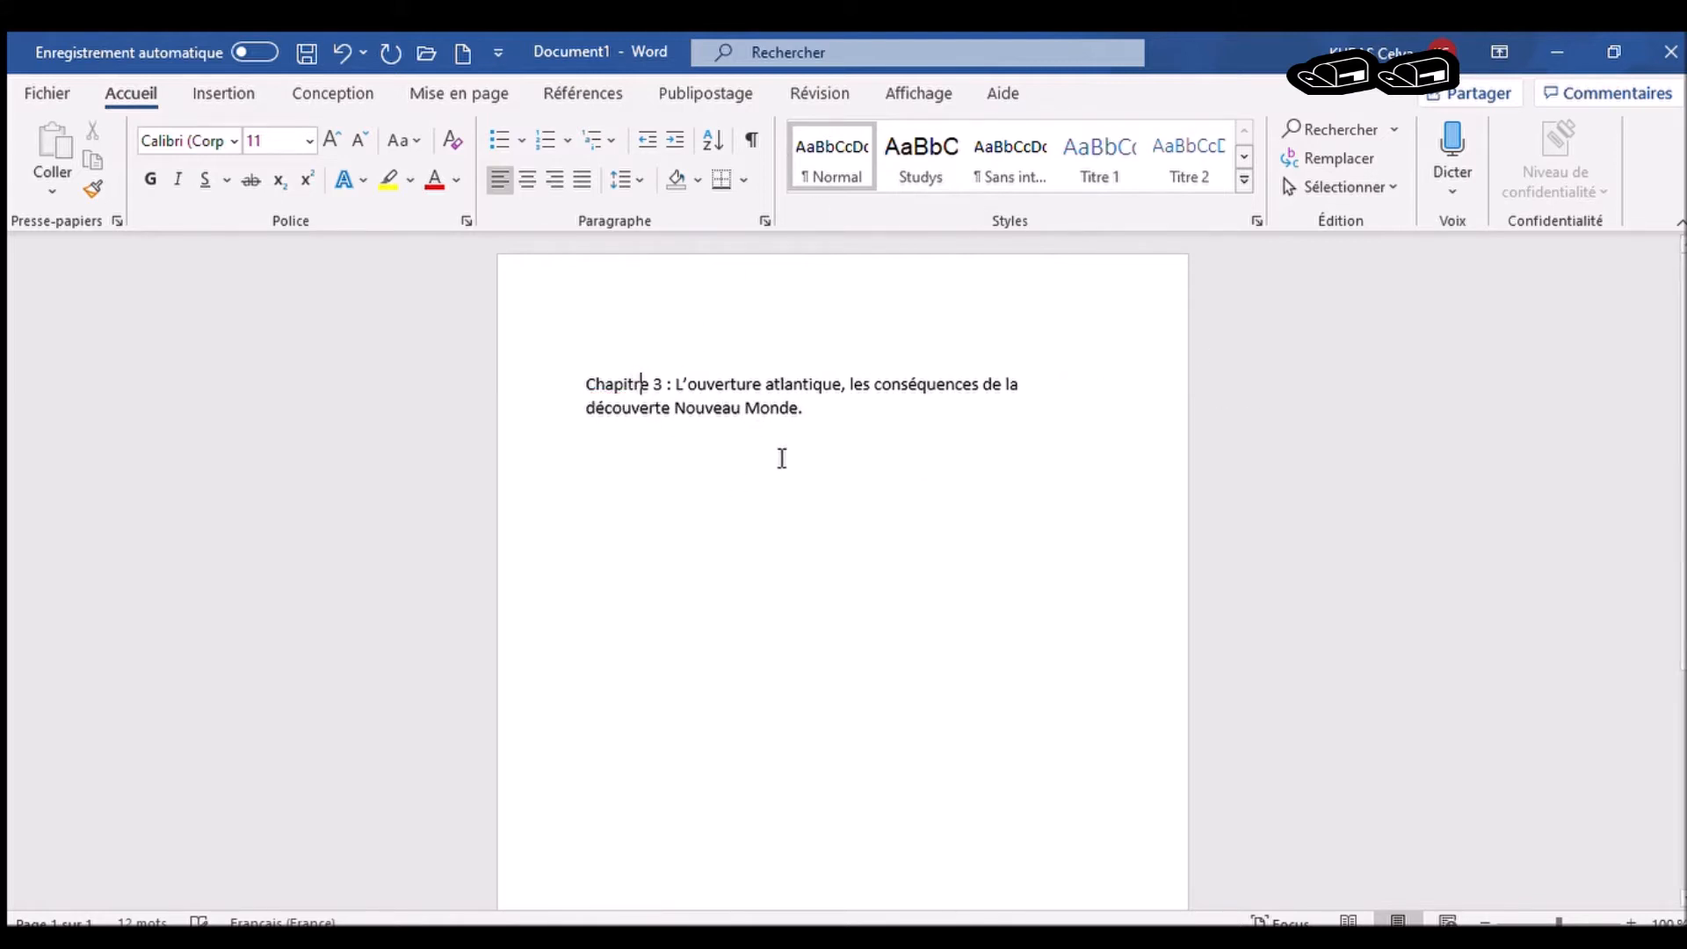
- Centre the chapter heading and format it in blue Book Antiqua
key("ctrl+a")
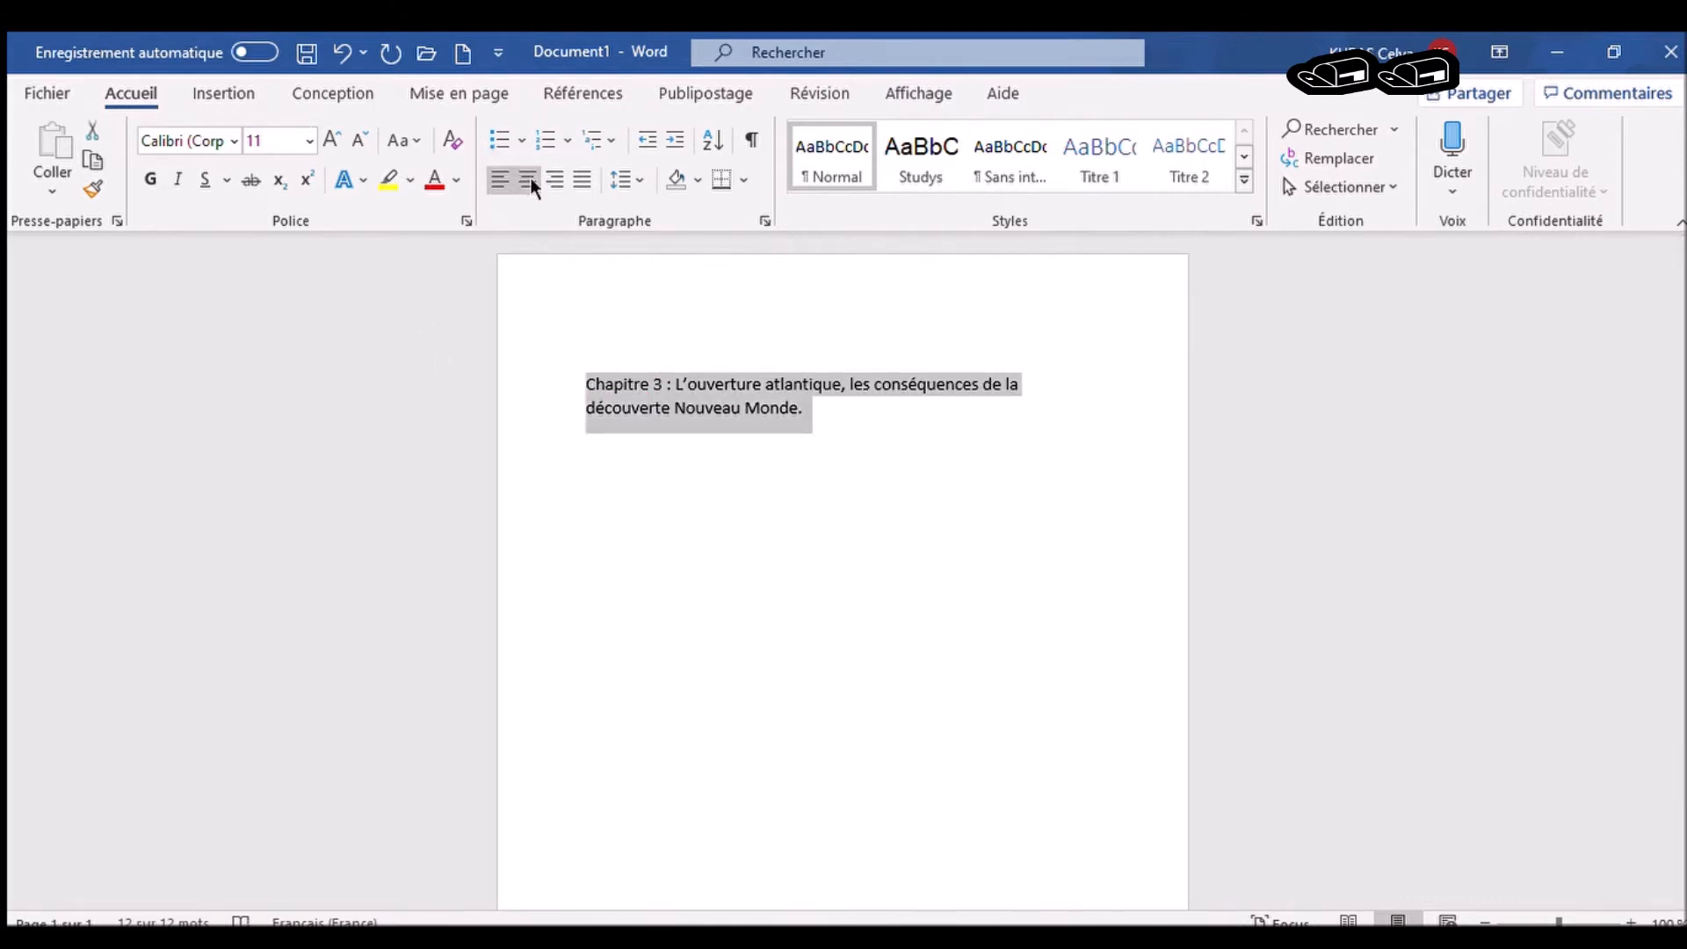
left_click(529, 178)
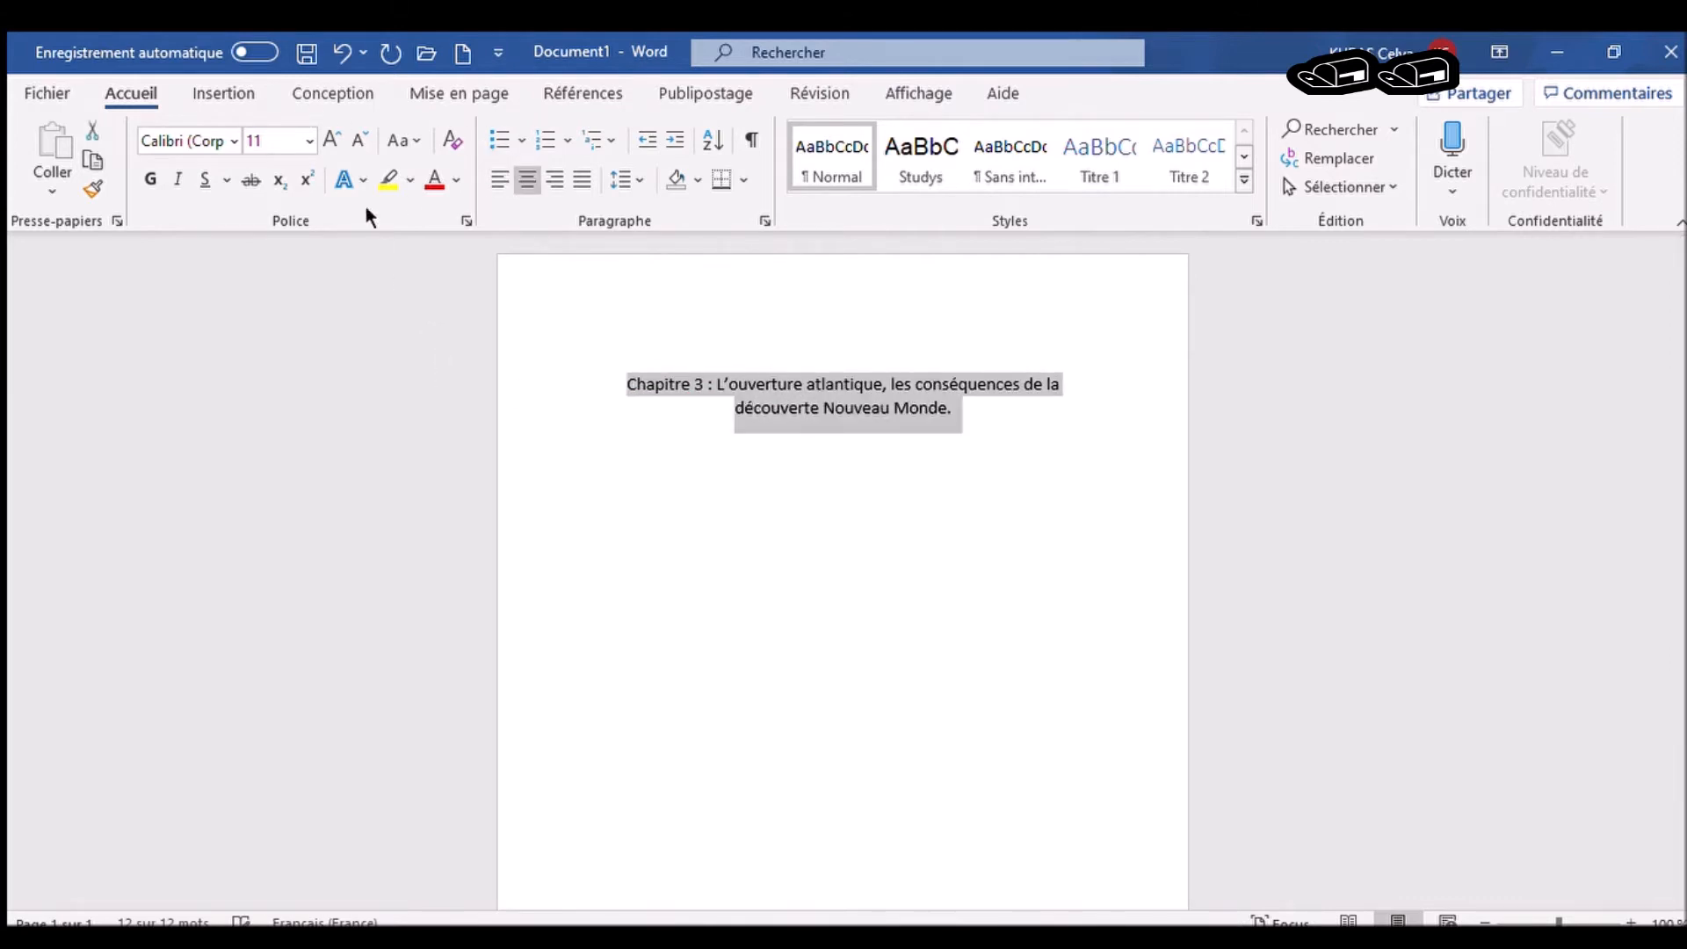
left_click(233, 141)
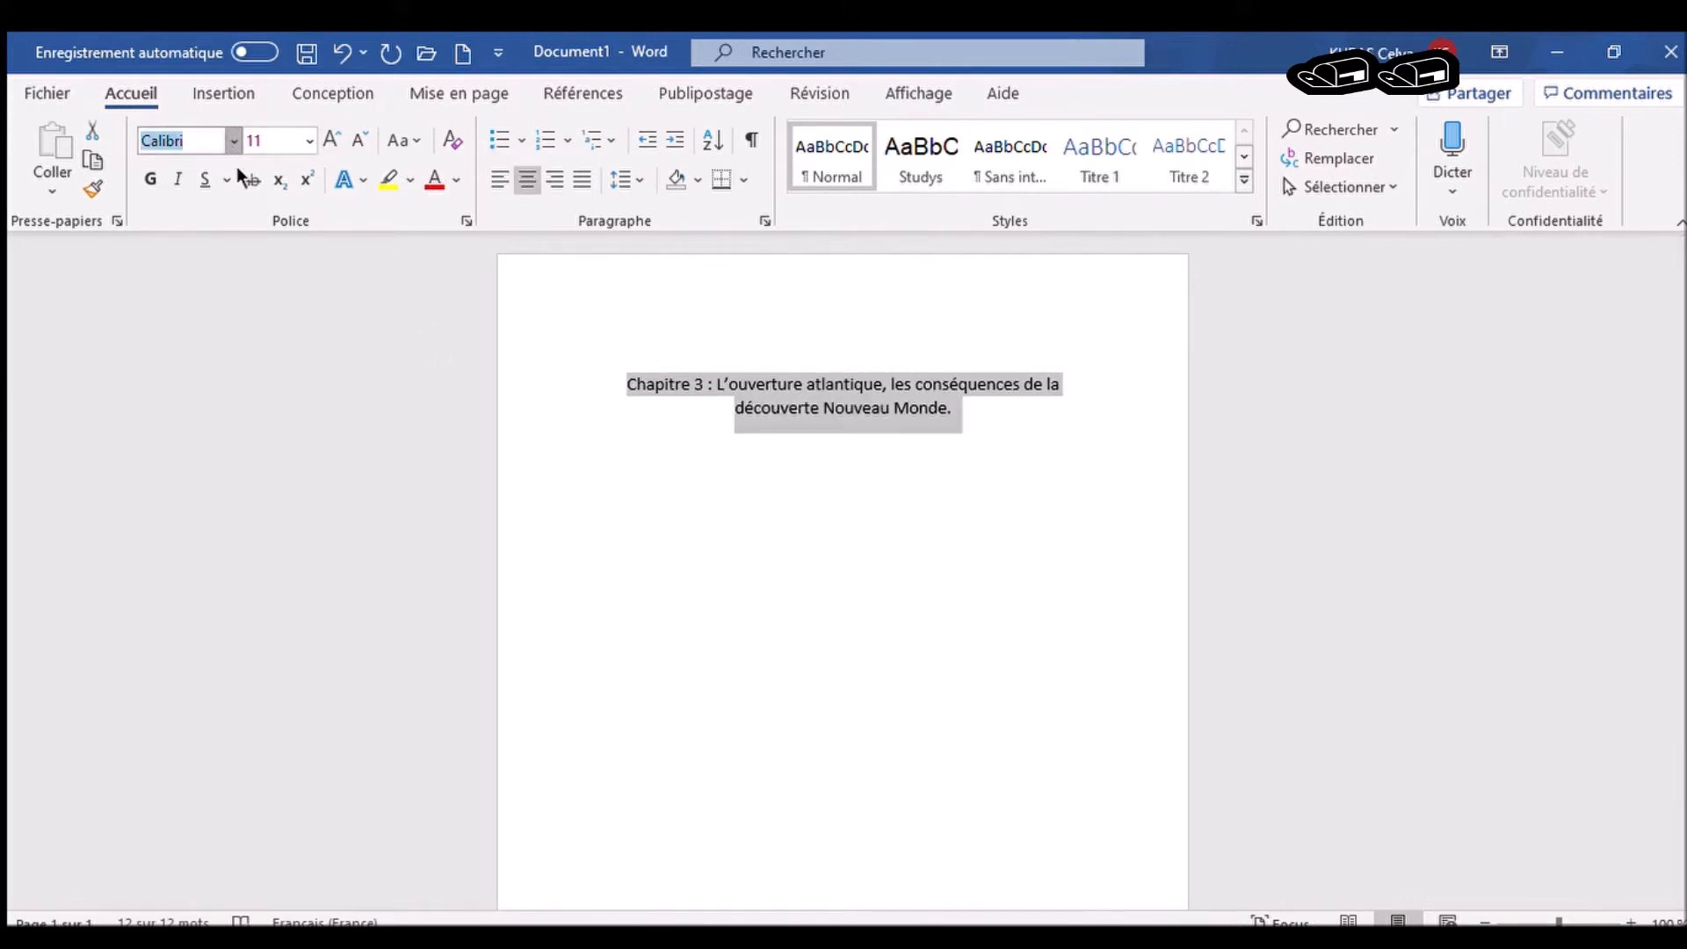
left_click(250, 351)
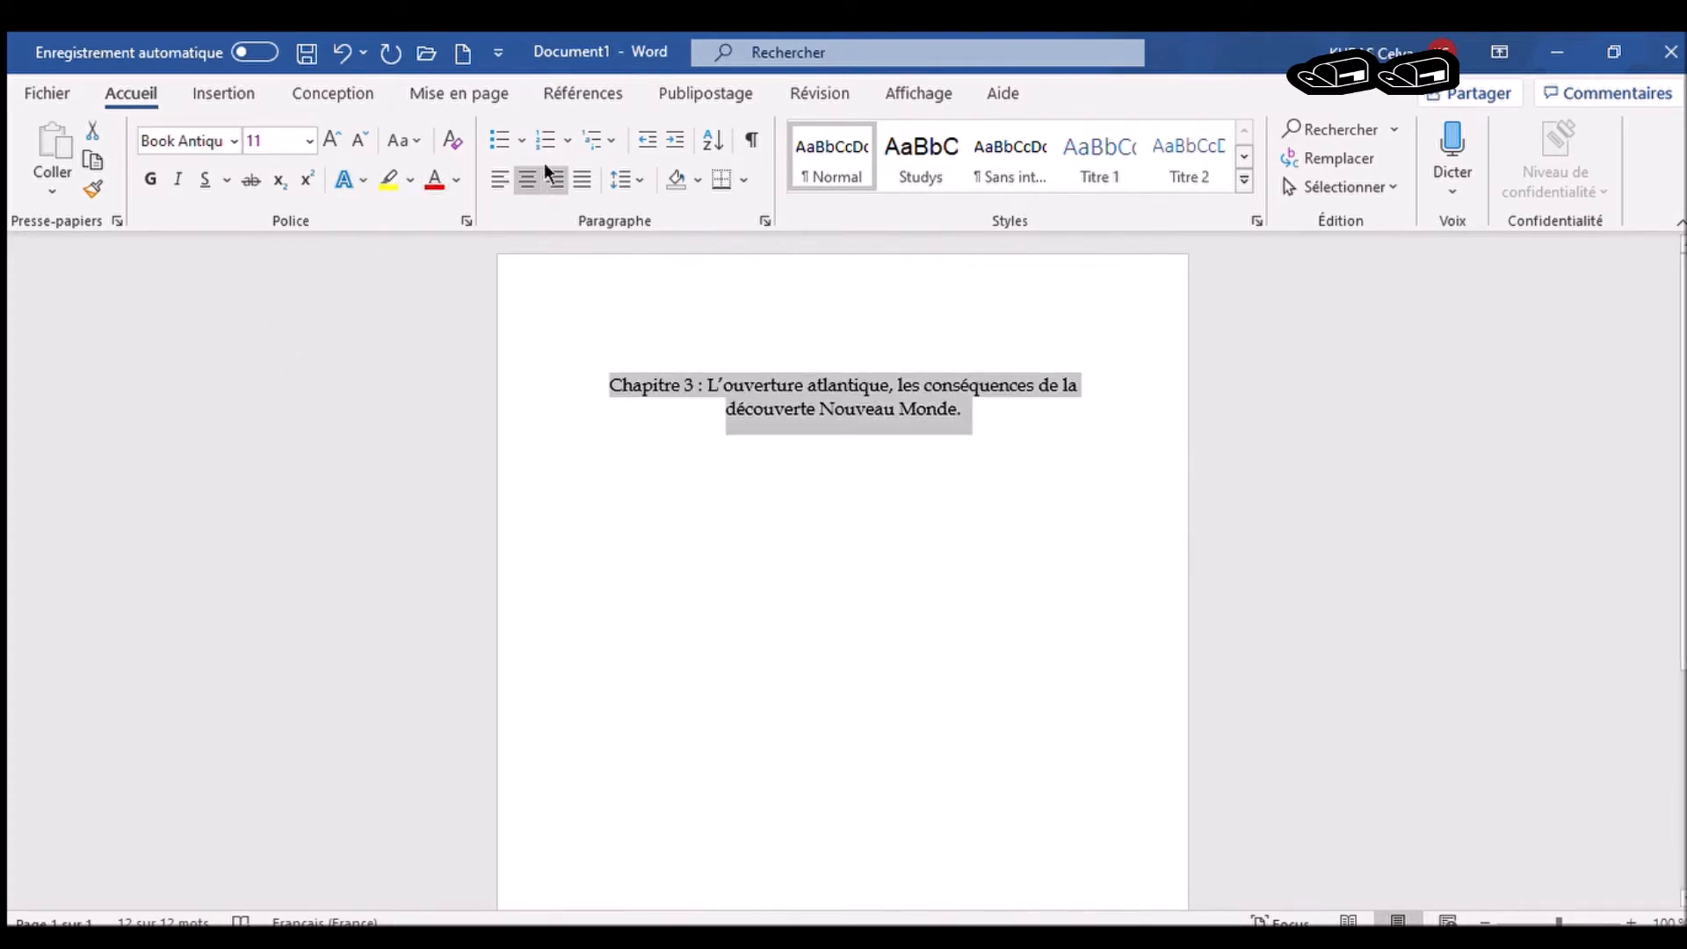
left_click(563, 439)
left_click(1041, 420)
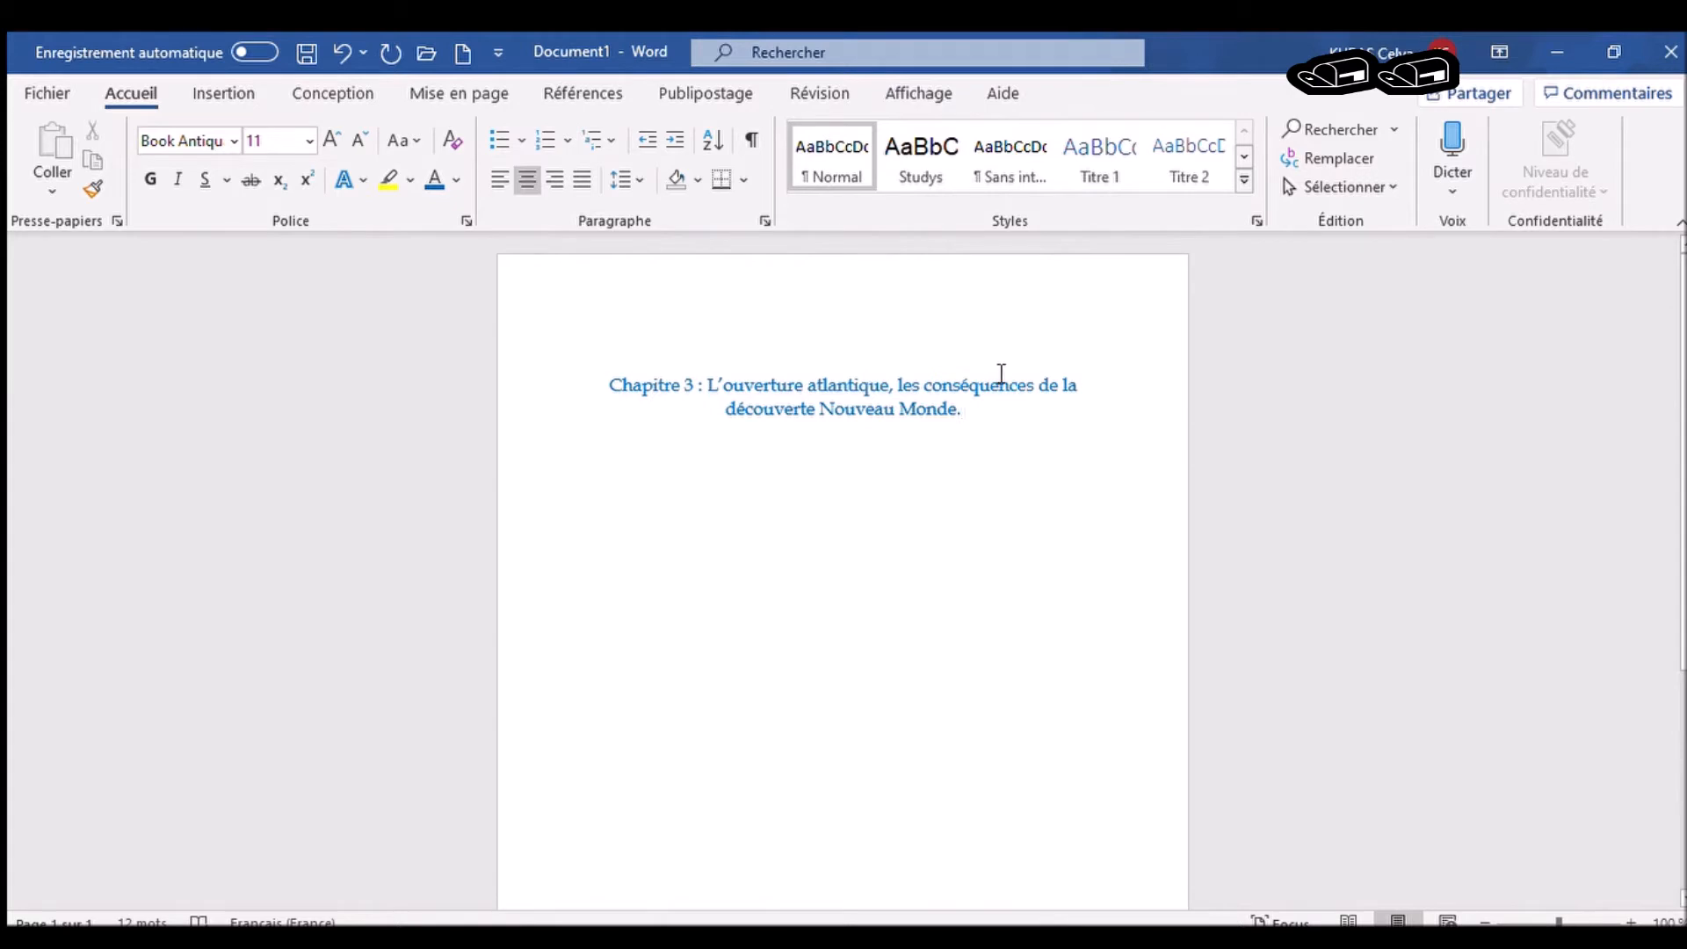
- Add the left-aligned section heading “I De nouveaux horizons pour les Européens.” below the chapter heading
key("Return")
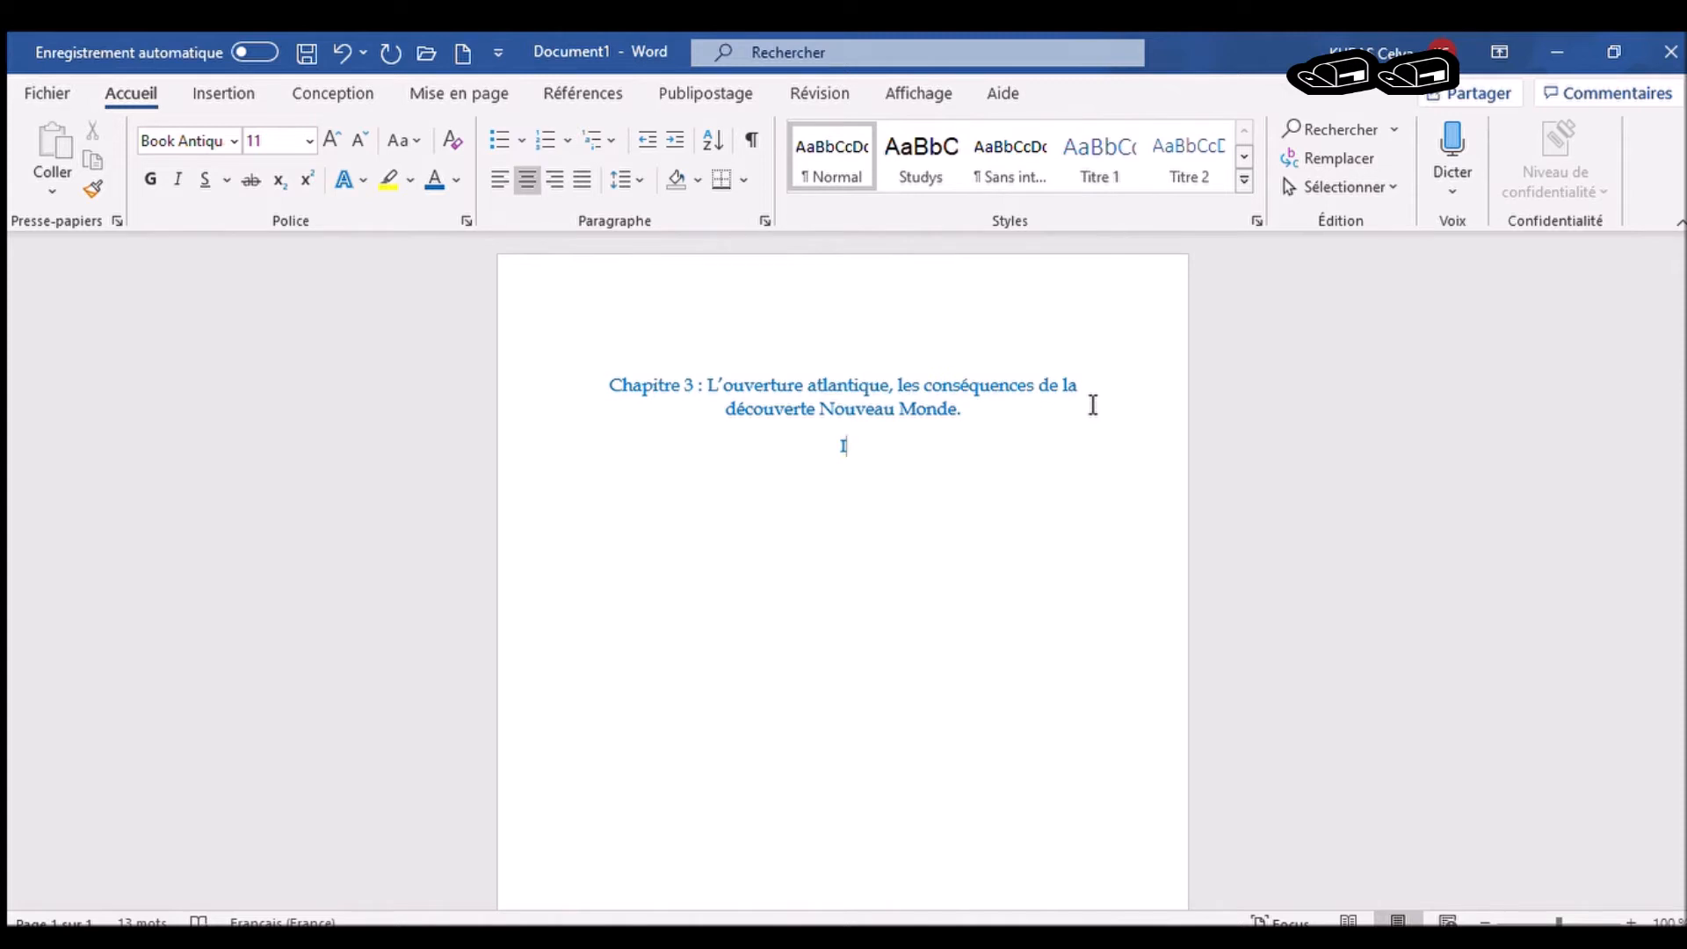
type("I D")
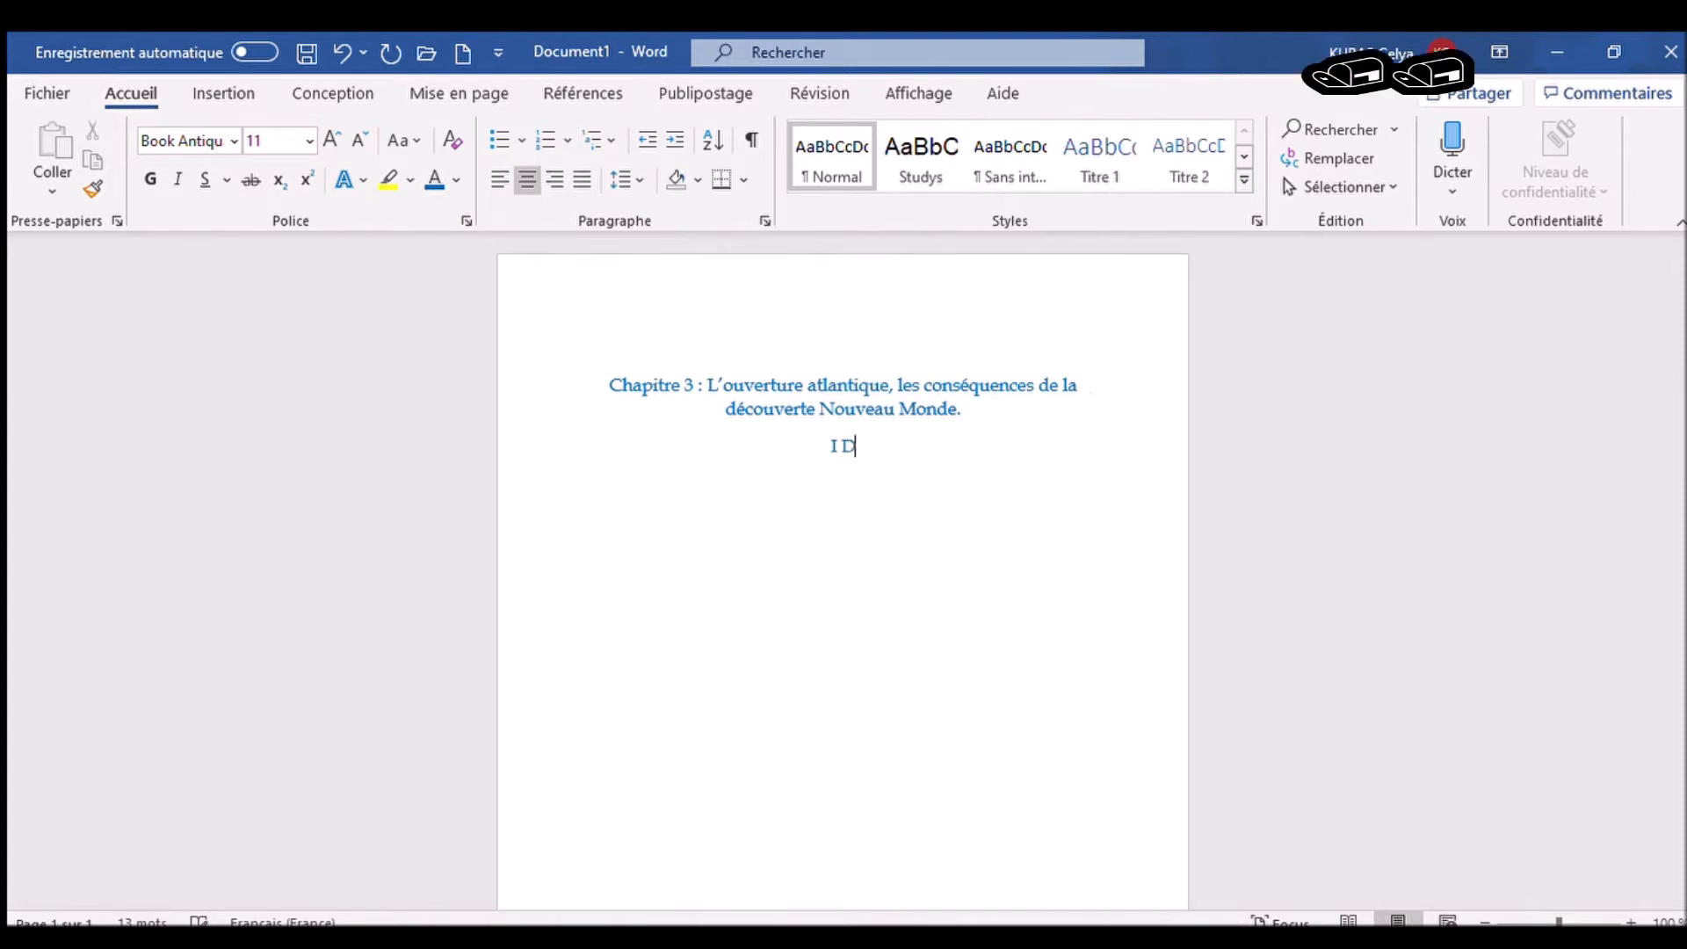
type("e nouveaux horizon ")
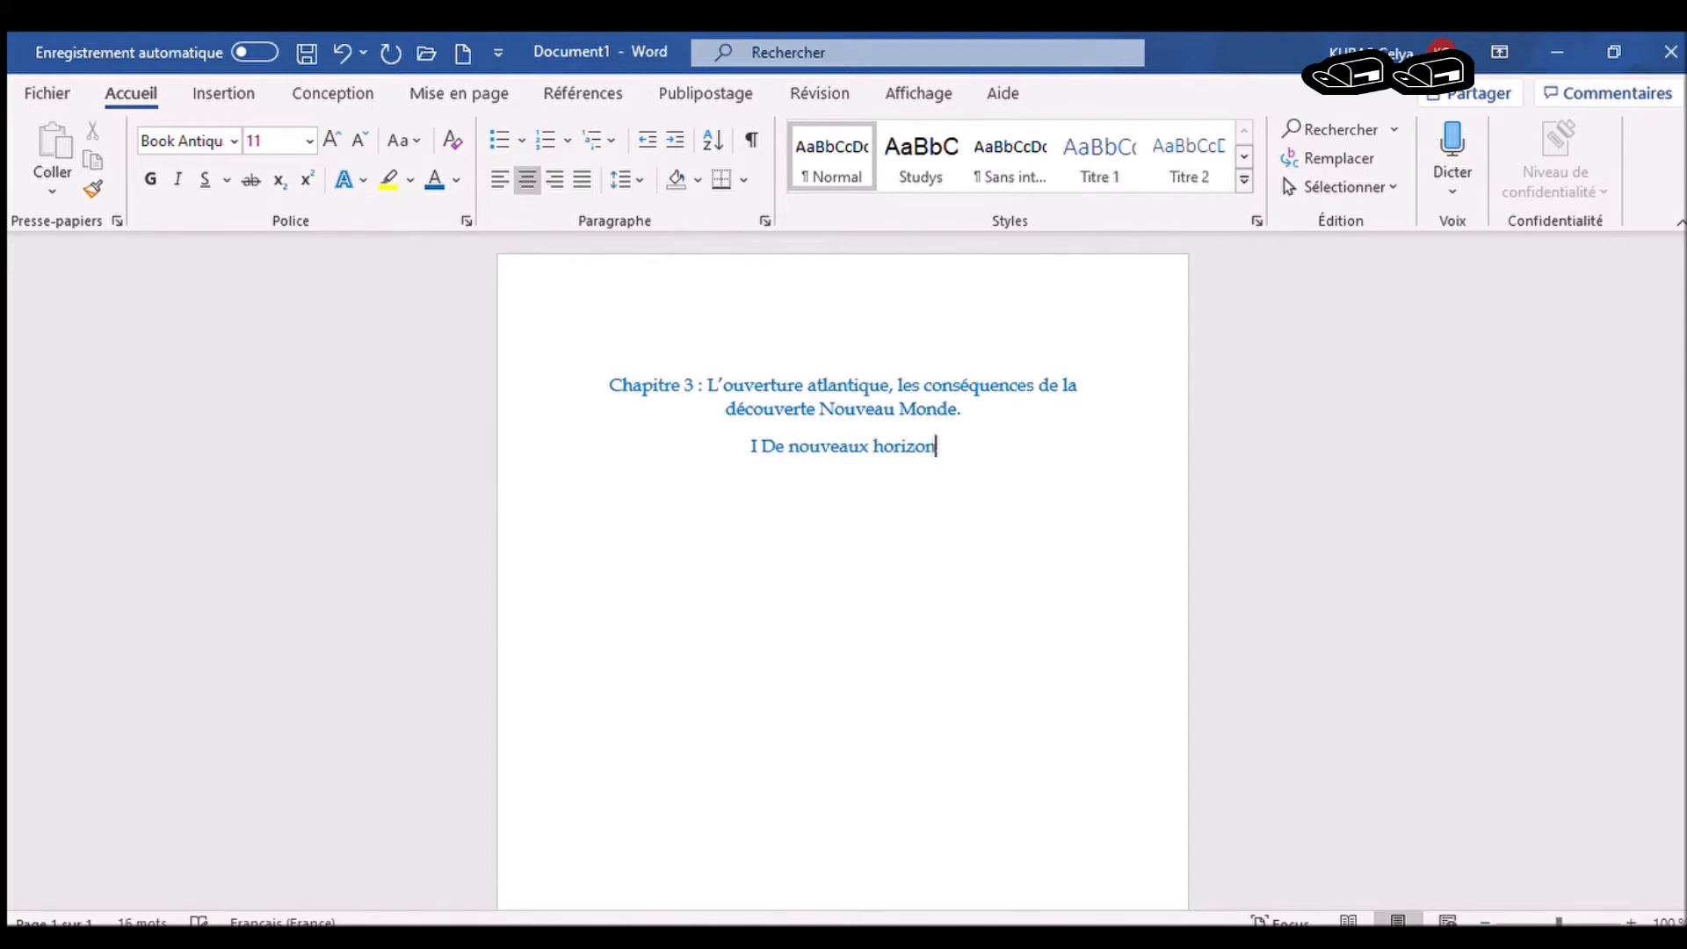
type("s p")
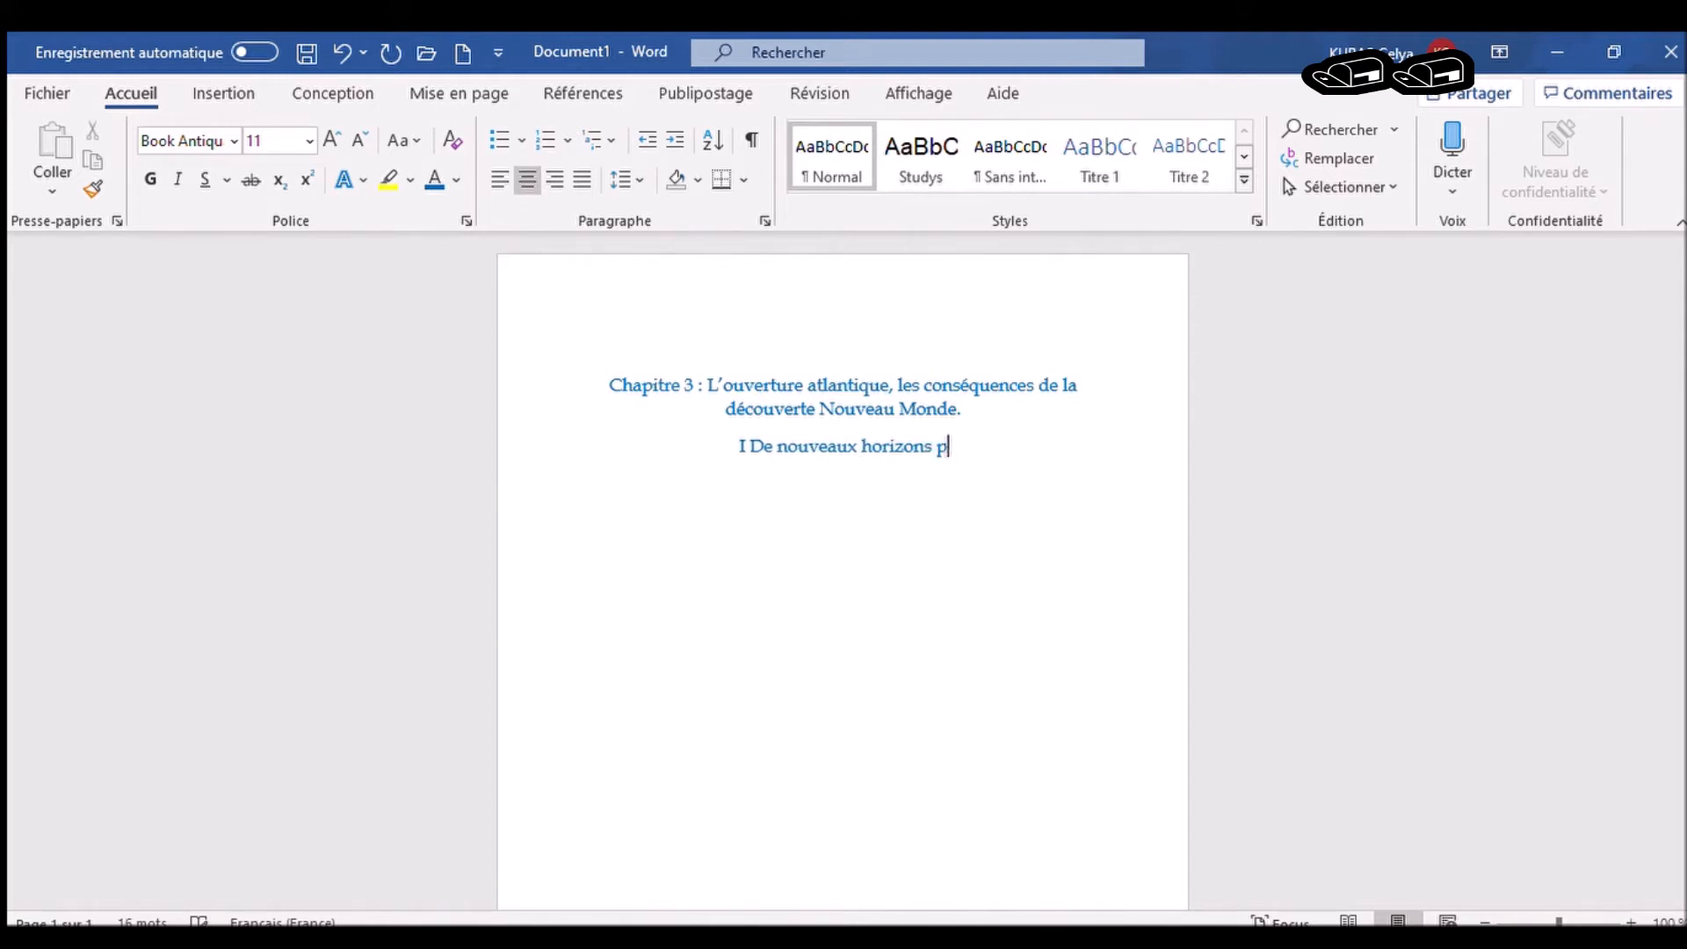
type("our les ")
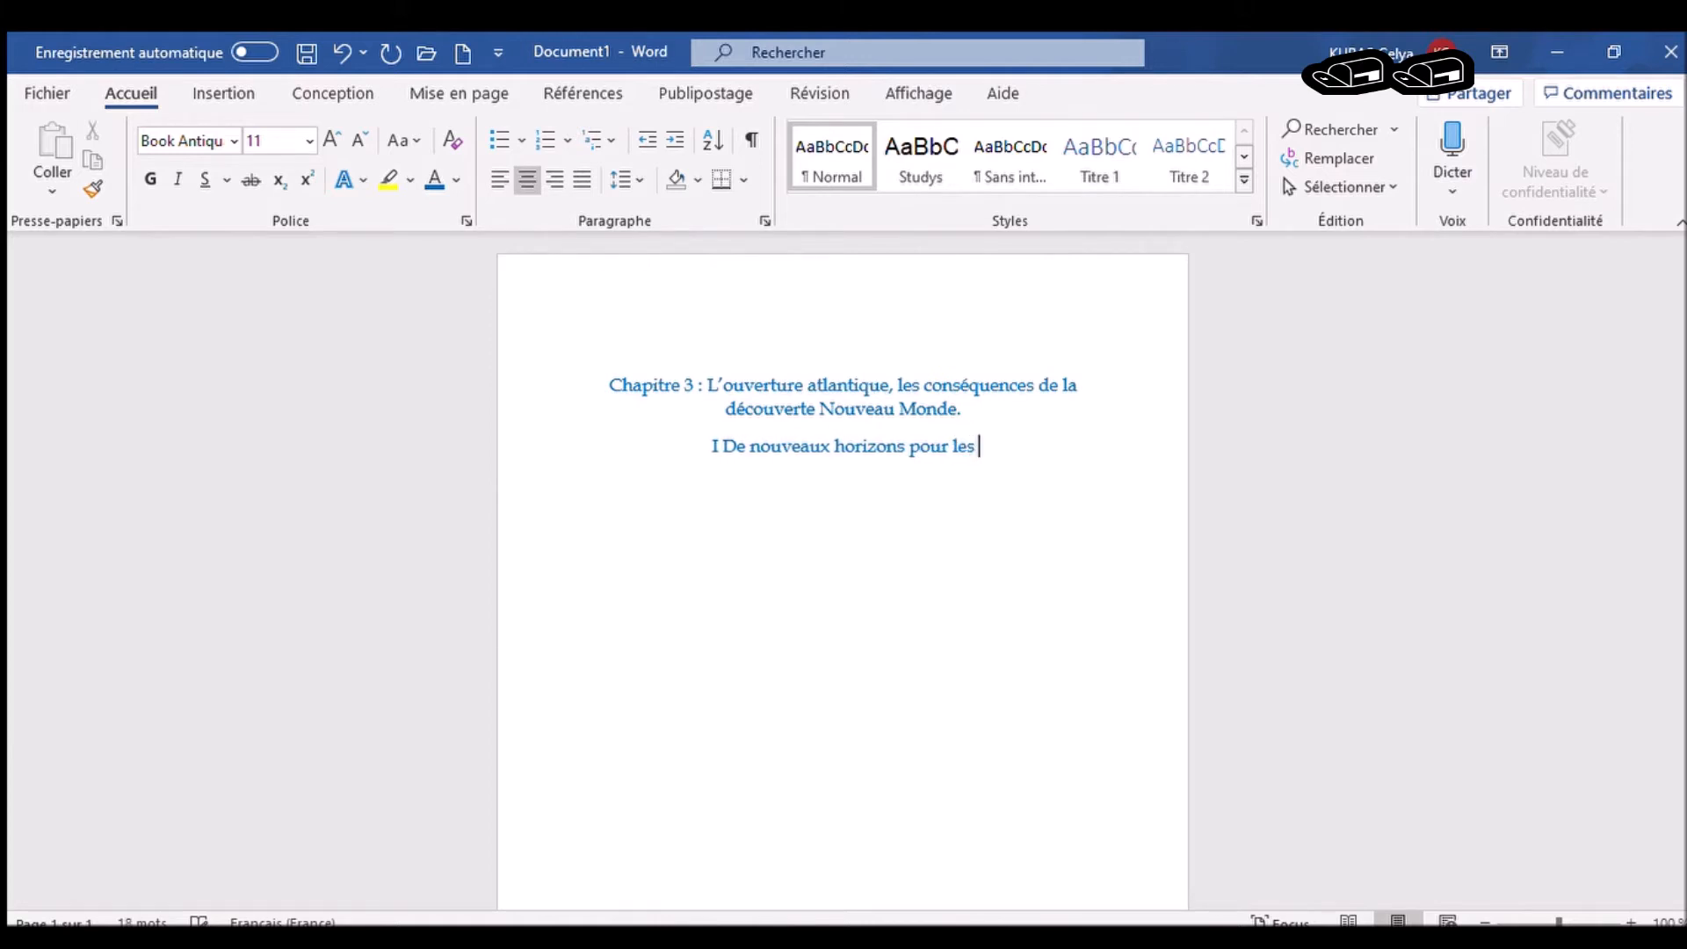
type("Europ")
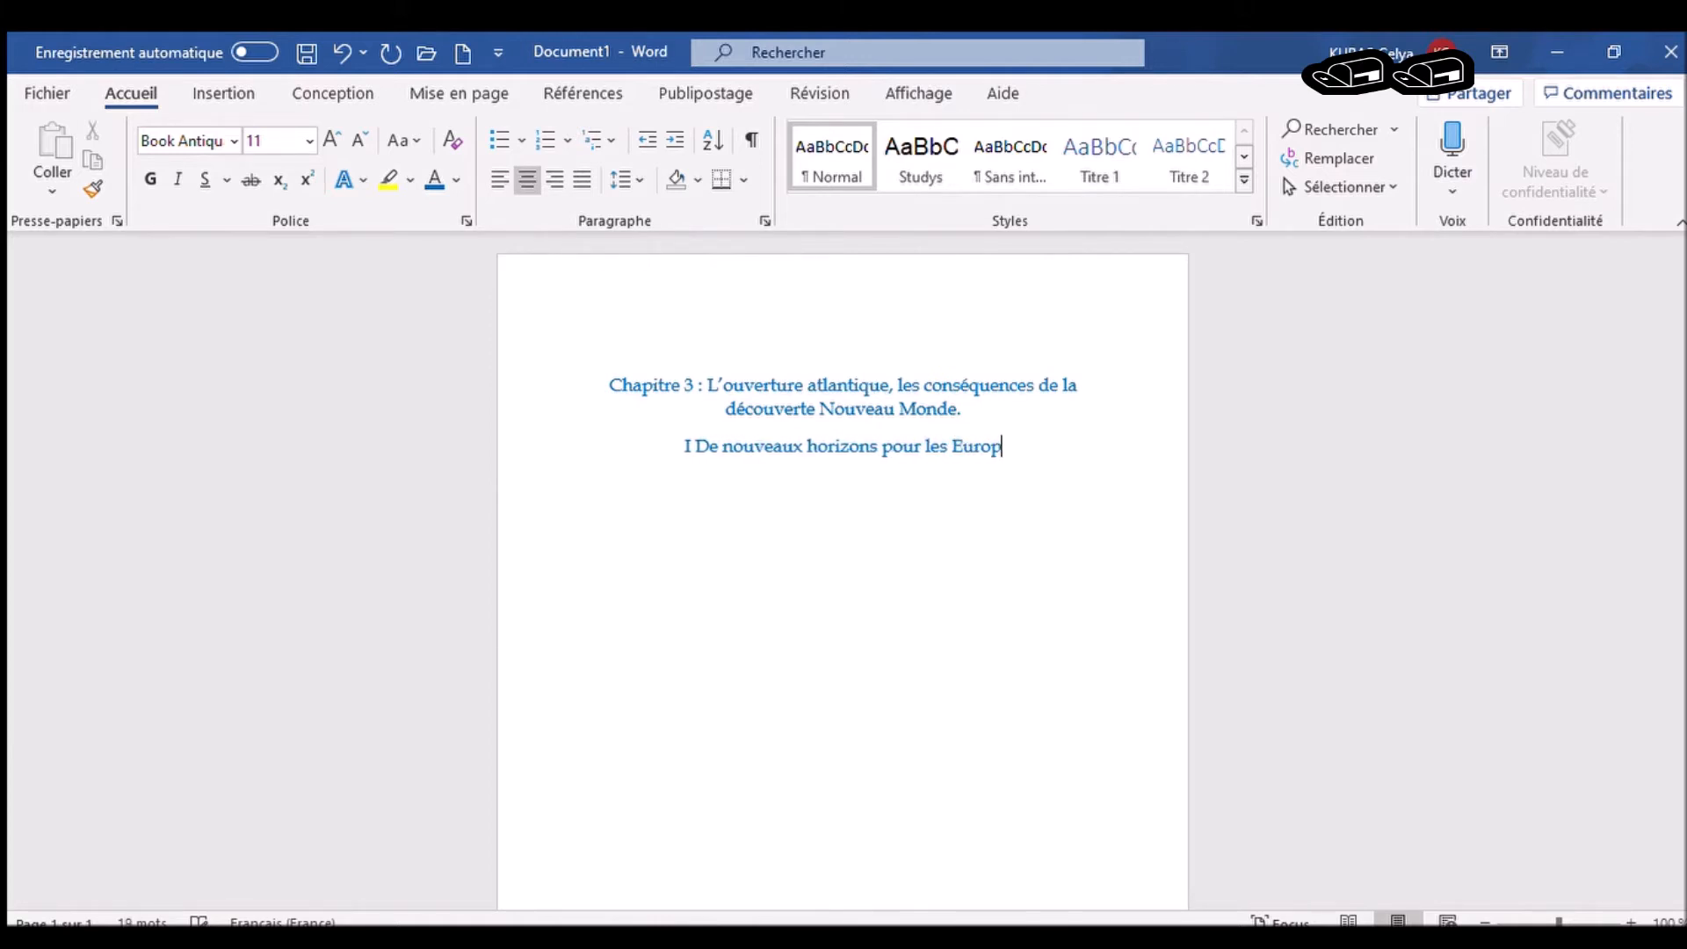
type("éens")
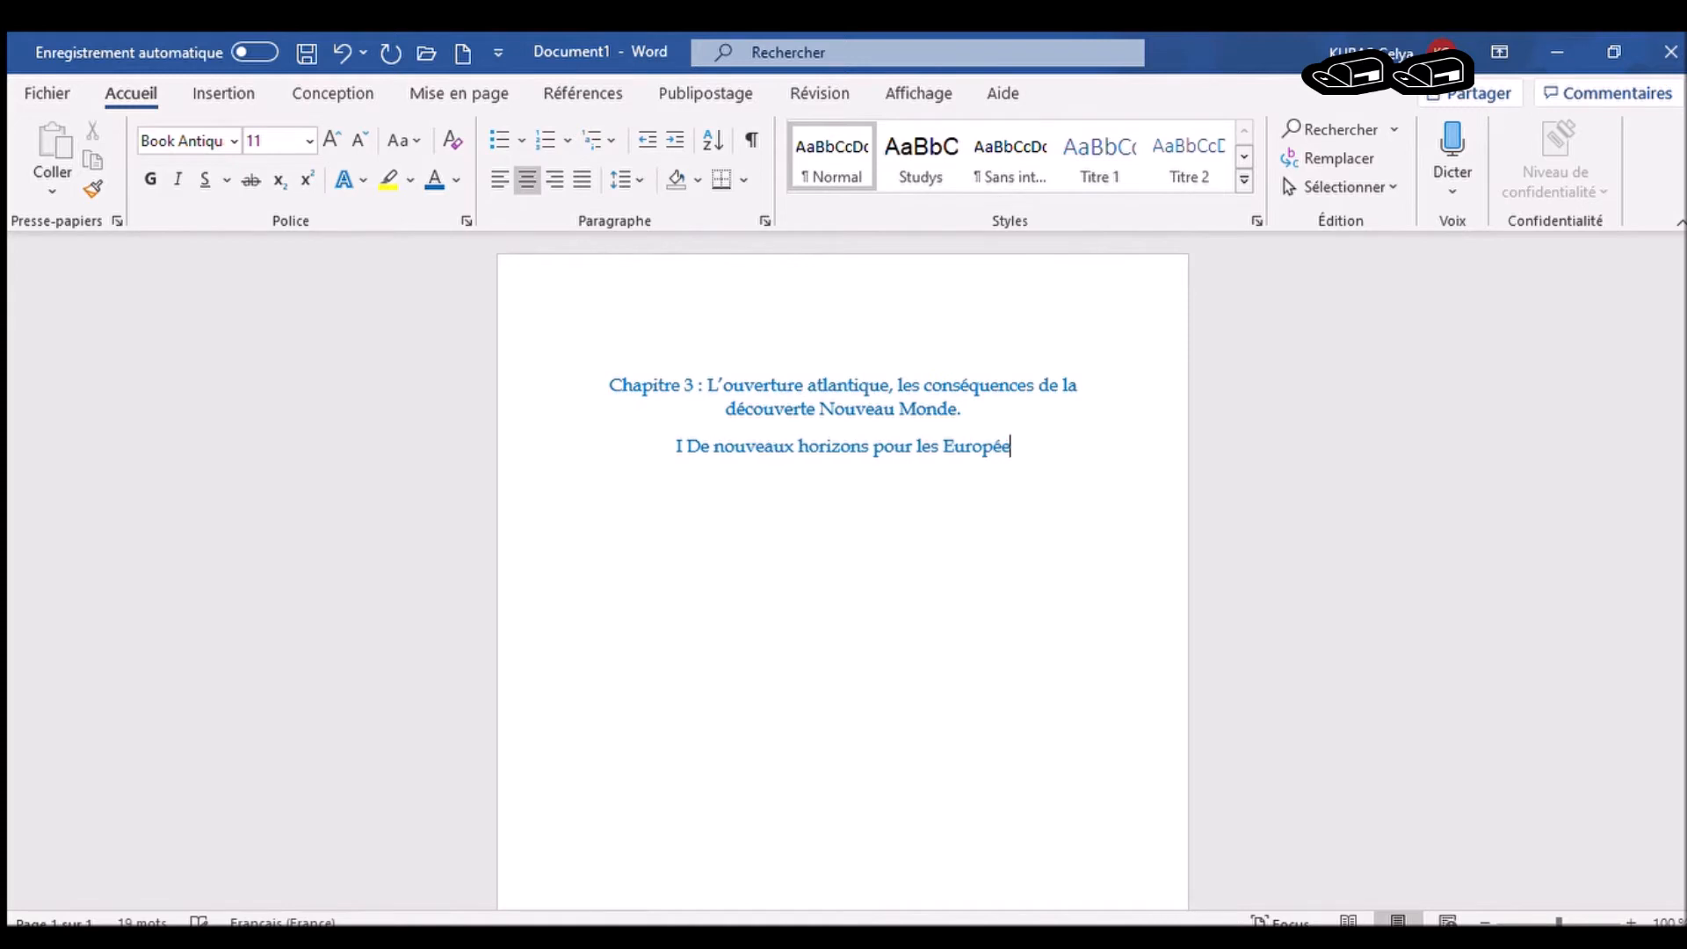
type(".")
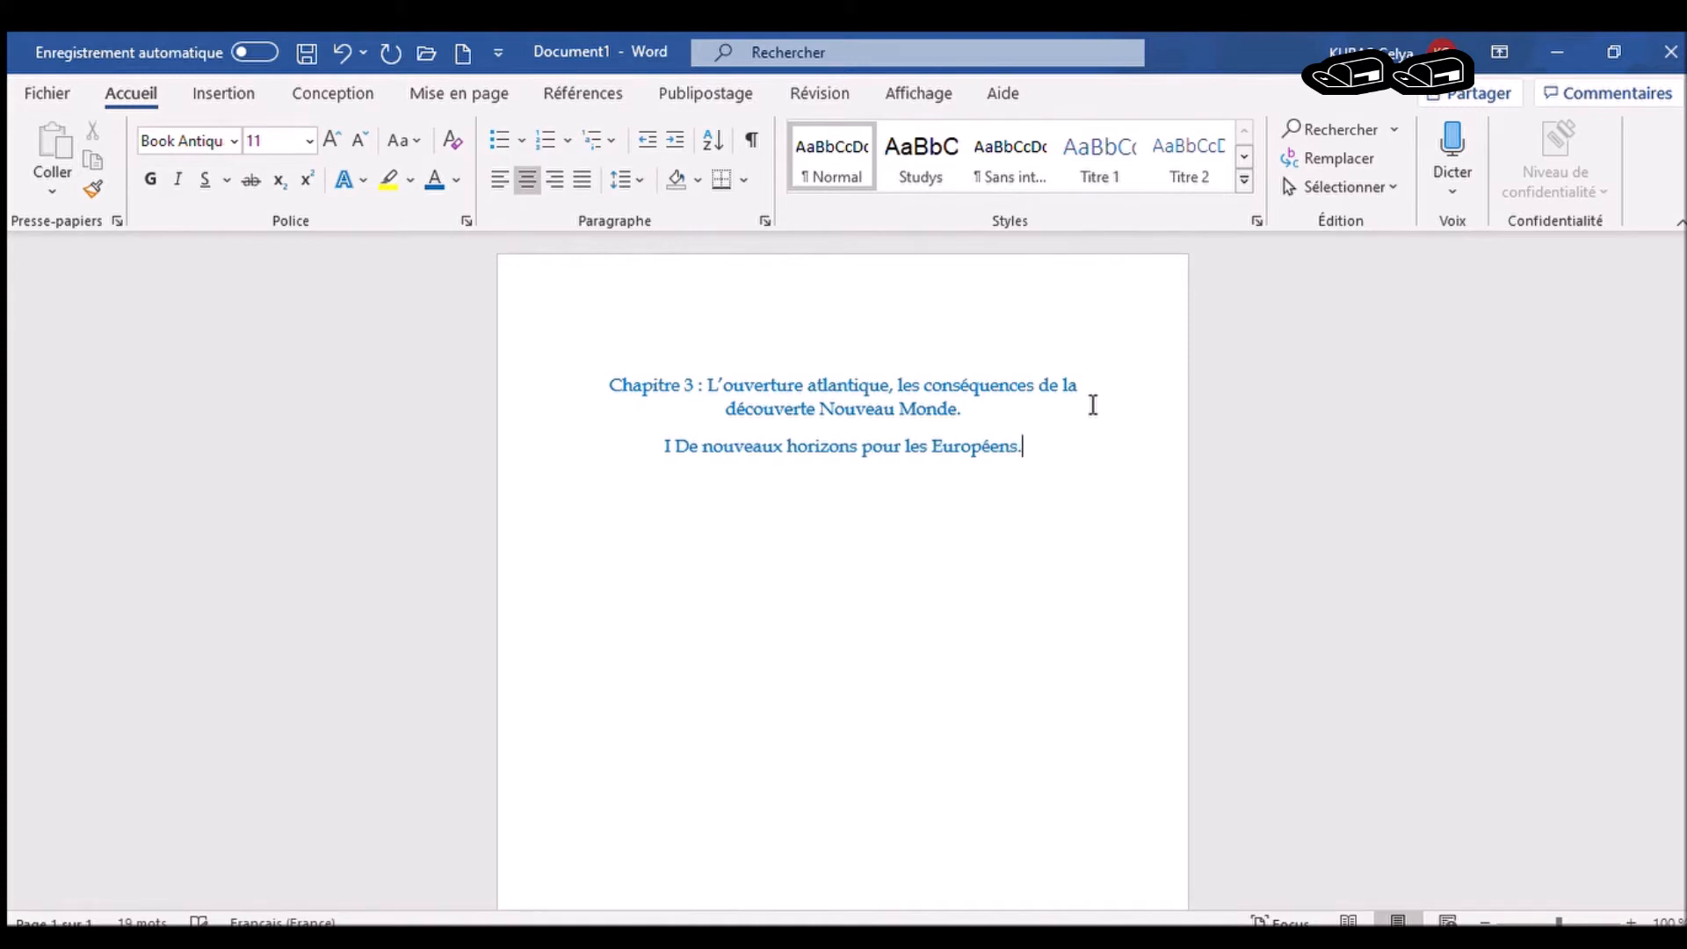
triple_click(1090, 457)
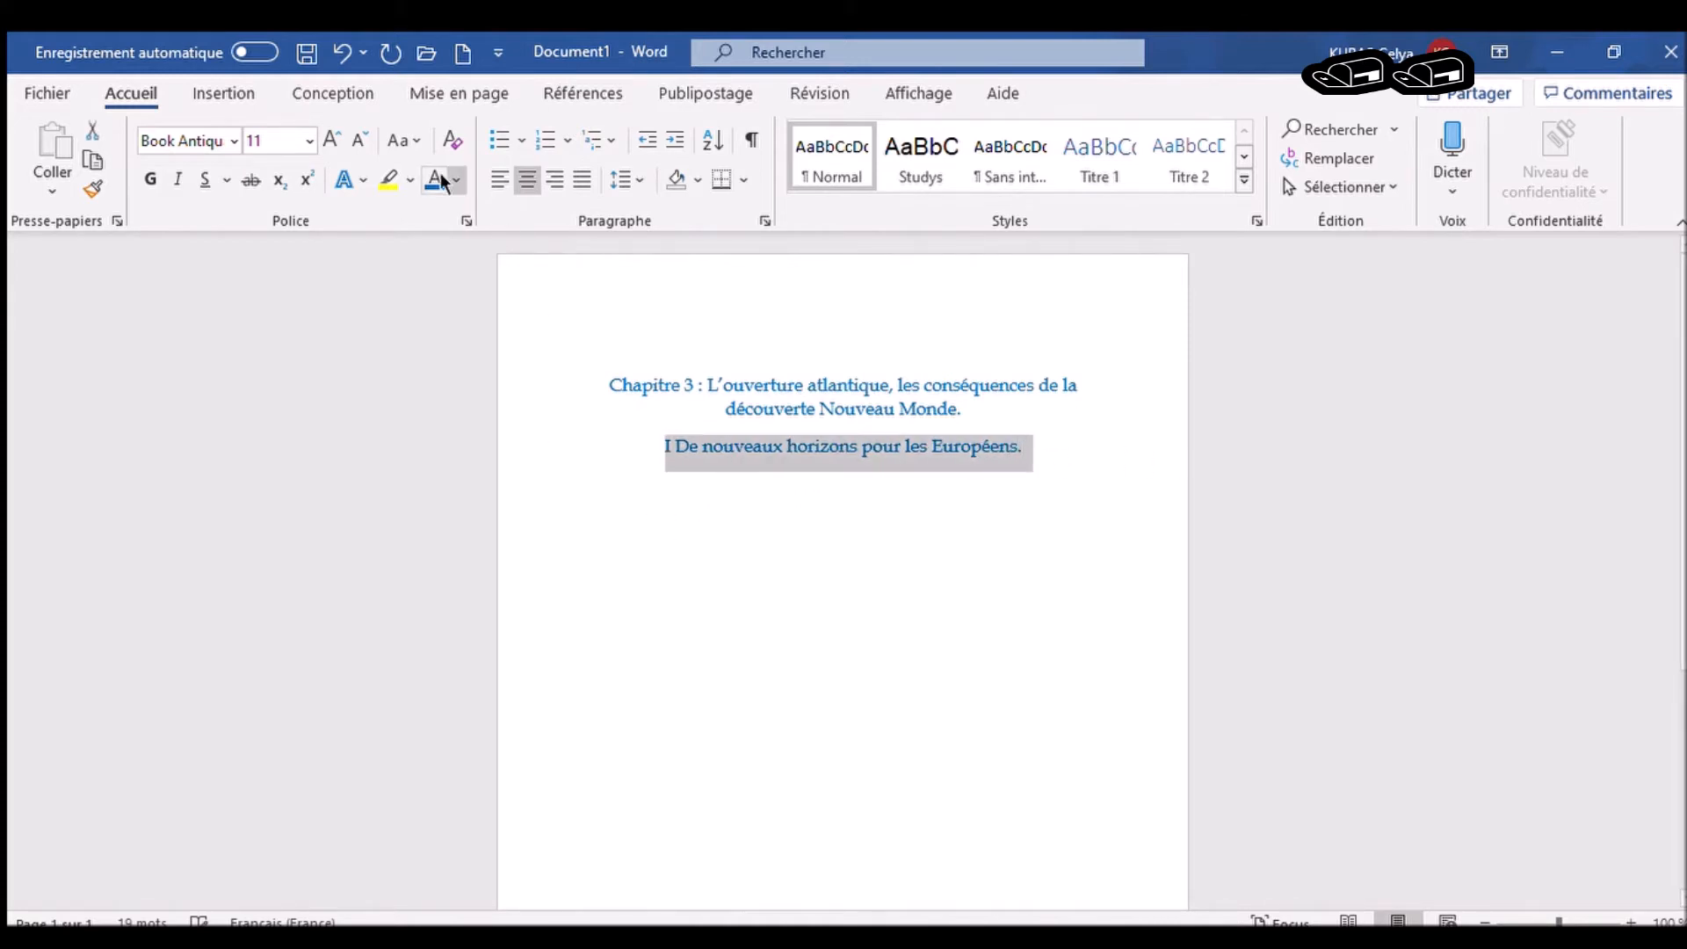
left_click(488, 165)
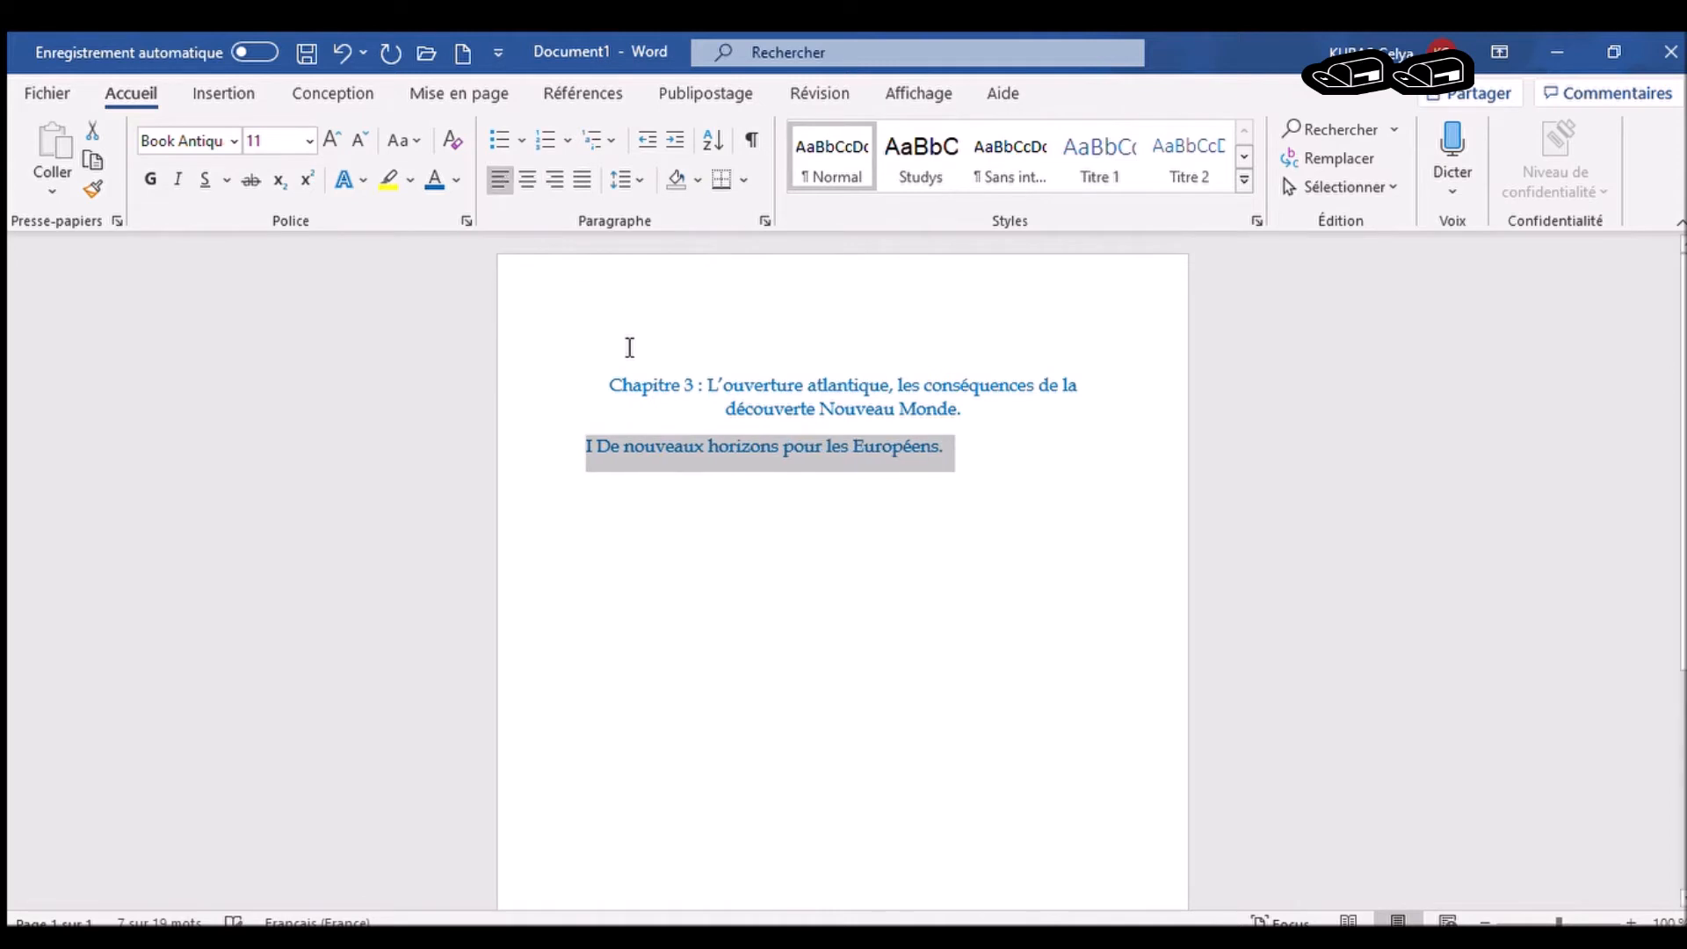
- Add the indented subheading “A Des Grandes Découvertes à la conquête.” below the section heading
left_click(1005, 688)
key("Return")
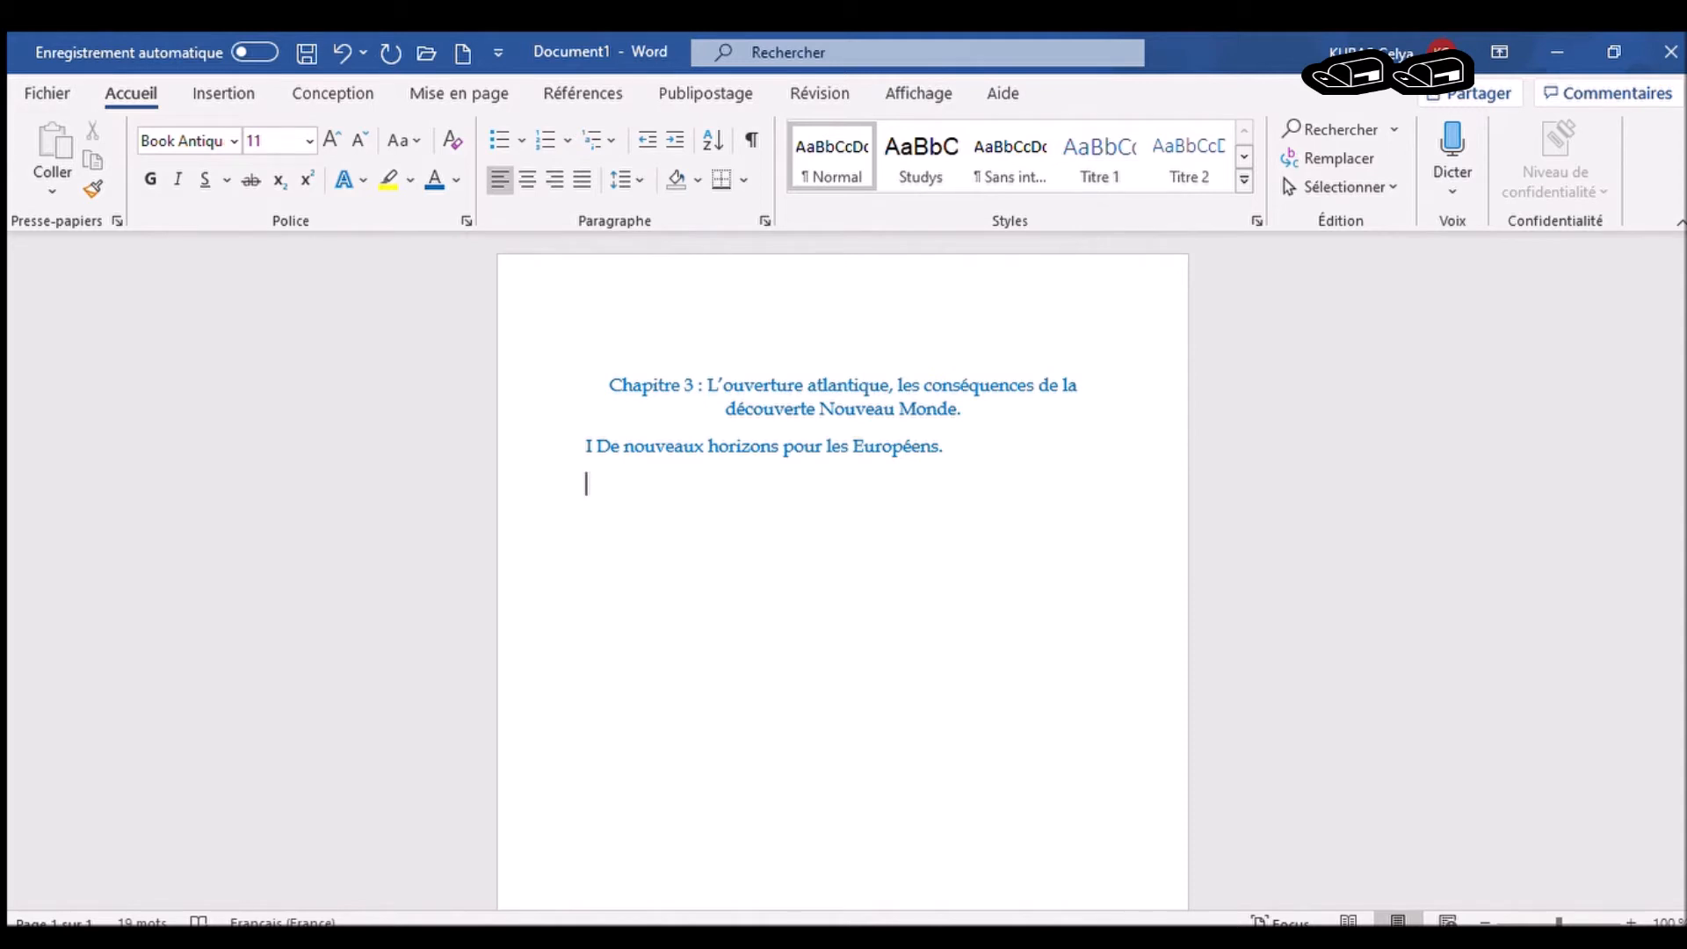
type("A Des ")
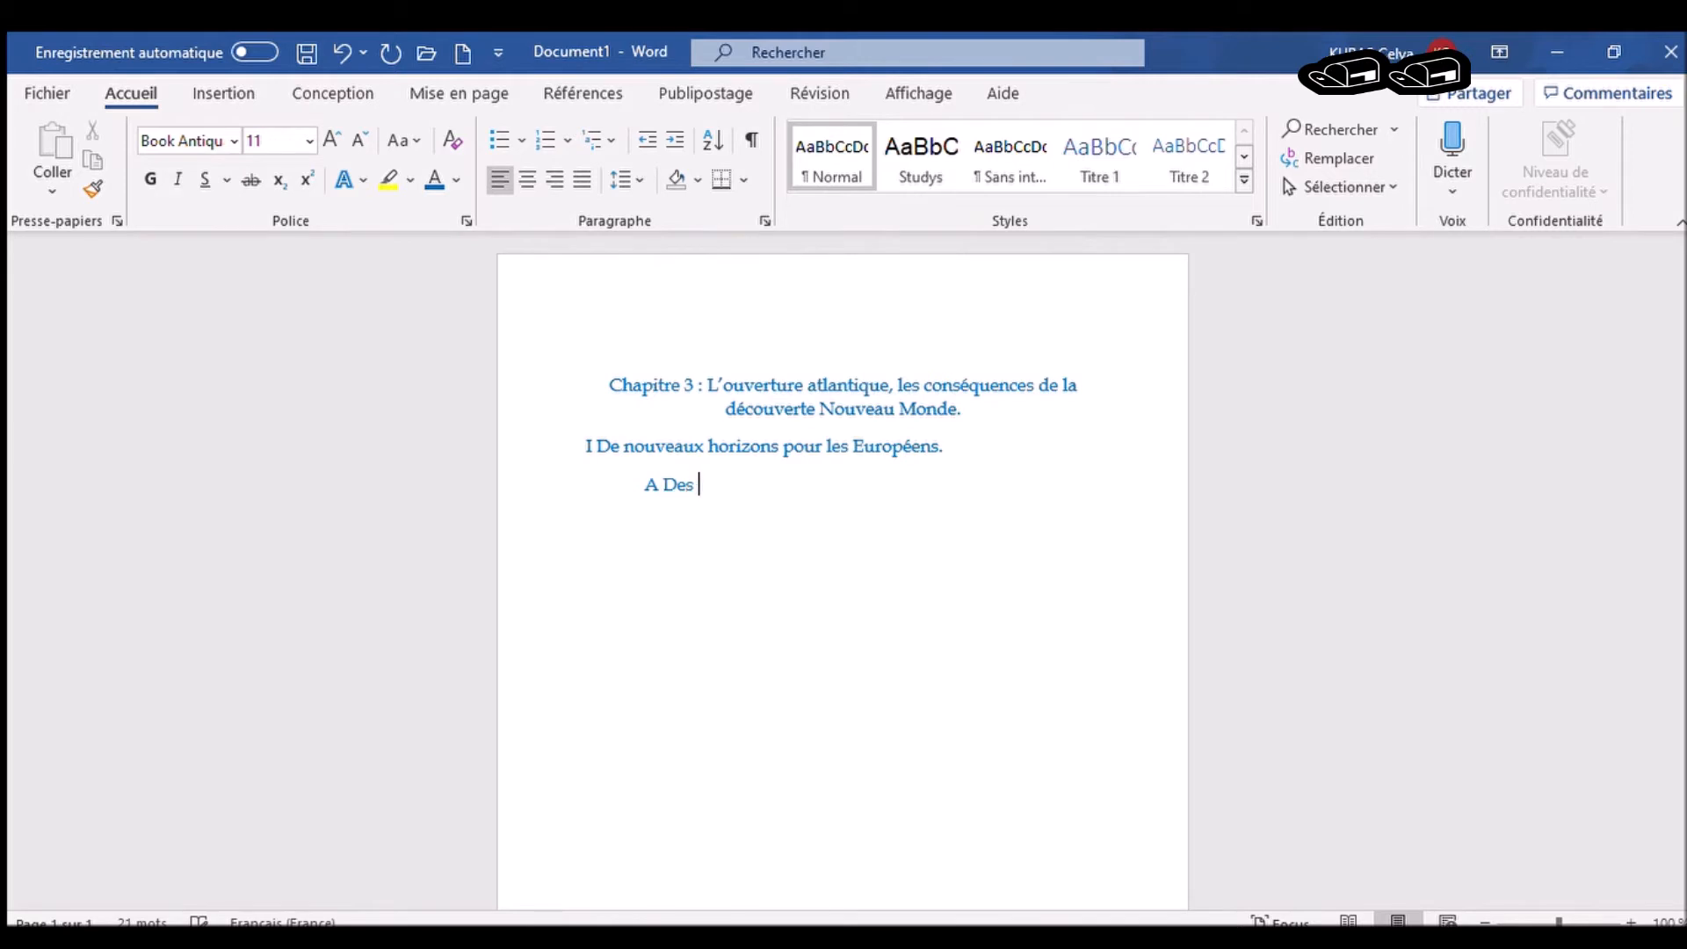
type("Grandes Décou")
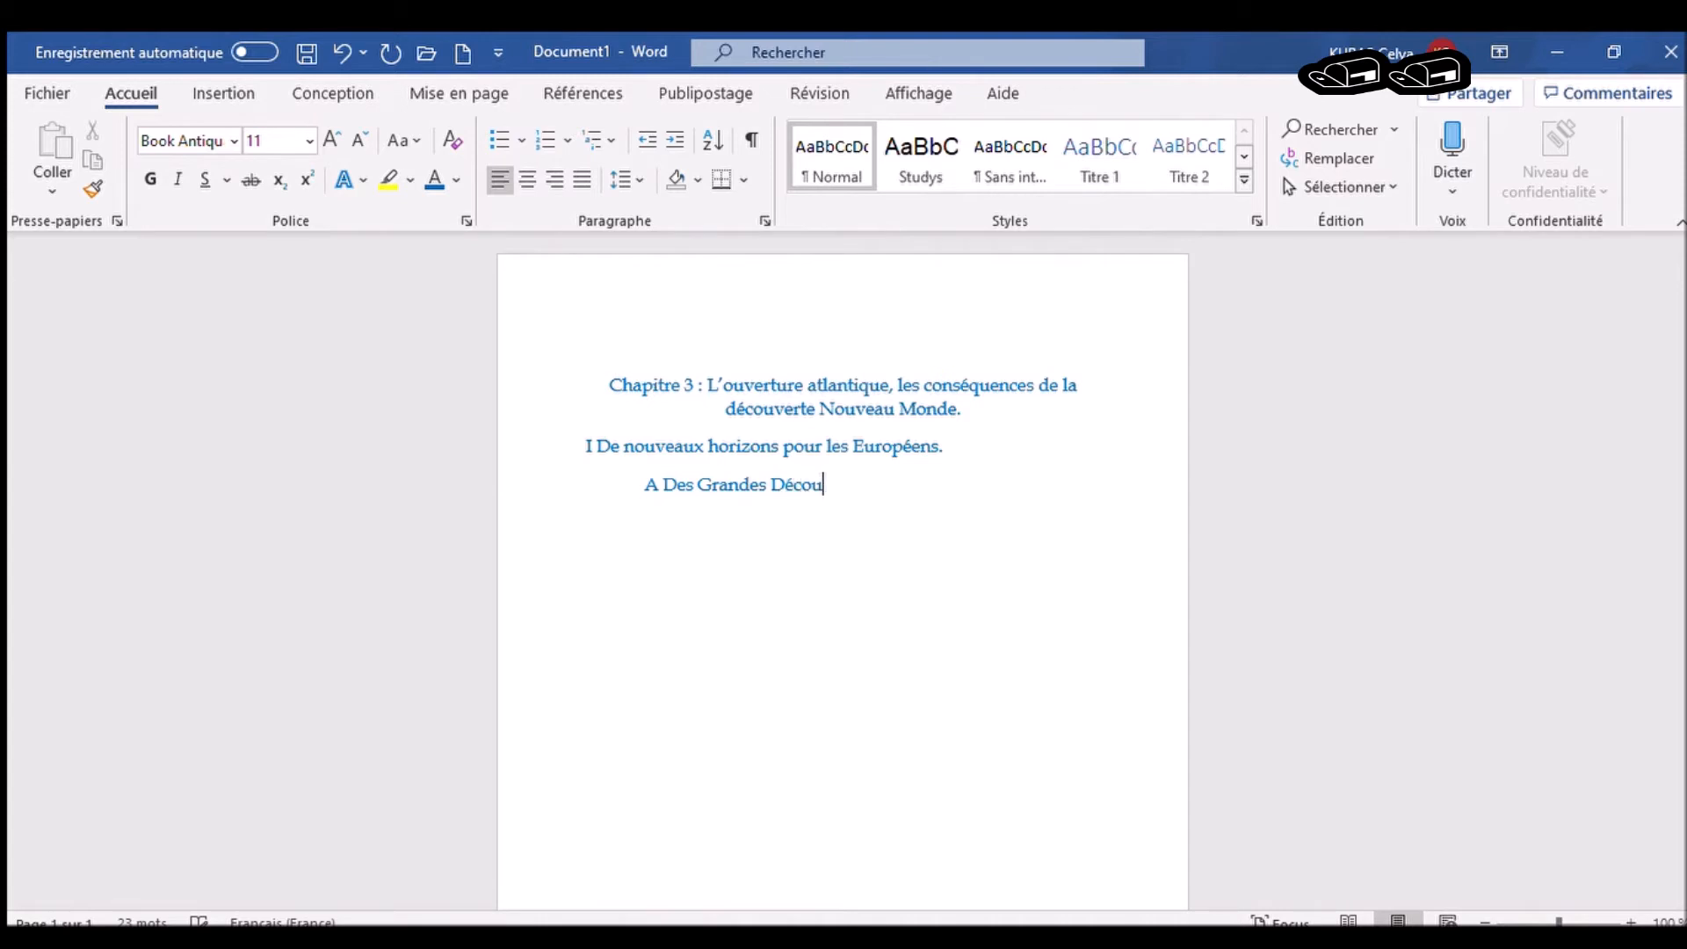
type("vertes à 1")
type("a conqu")
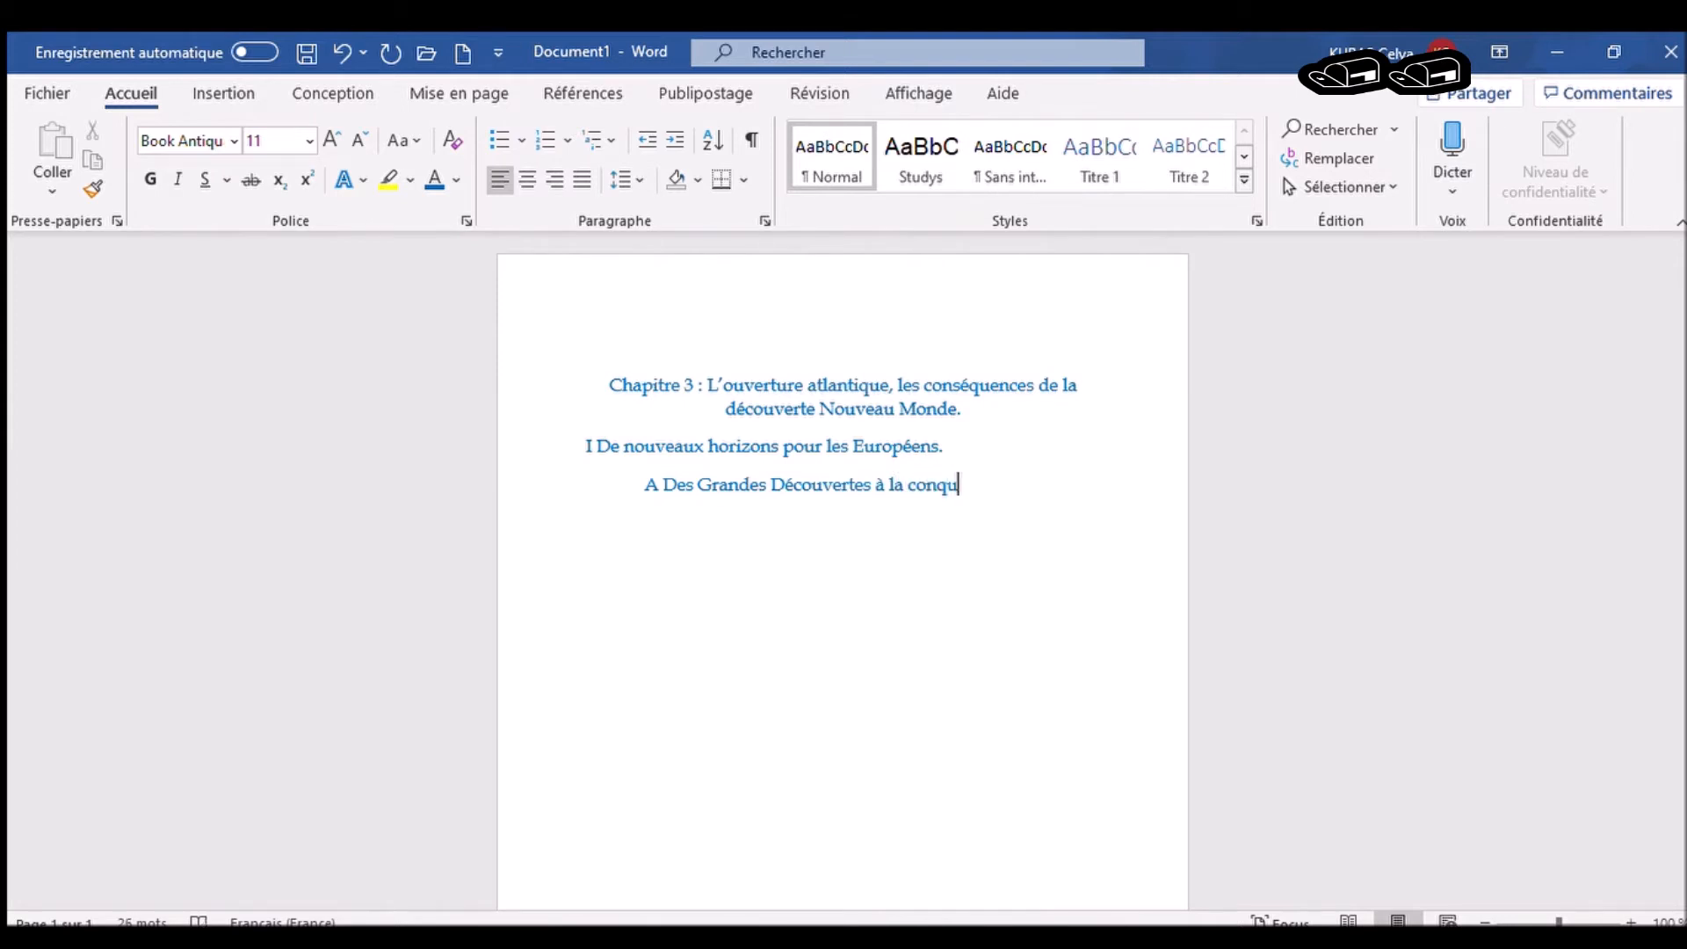
type("ête.")
- Add the note lines “1492 : découverte du nouveau monde”, “1494 : traité de Tordesommas” and “Nouveau Monde ; comptoirs”, each on its own line
key("Return")
type("1492 : 1")
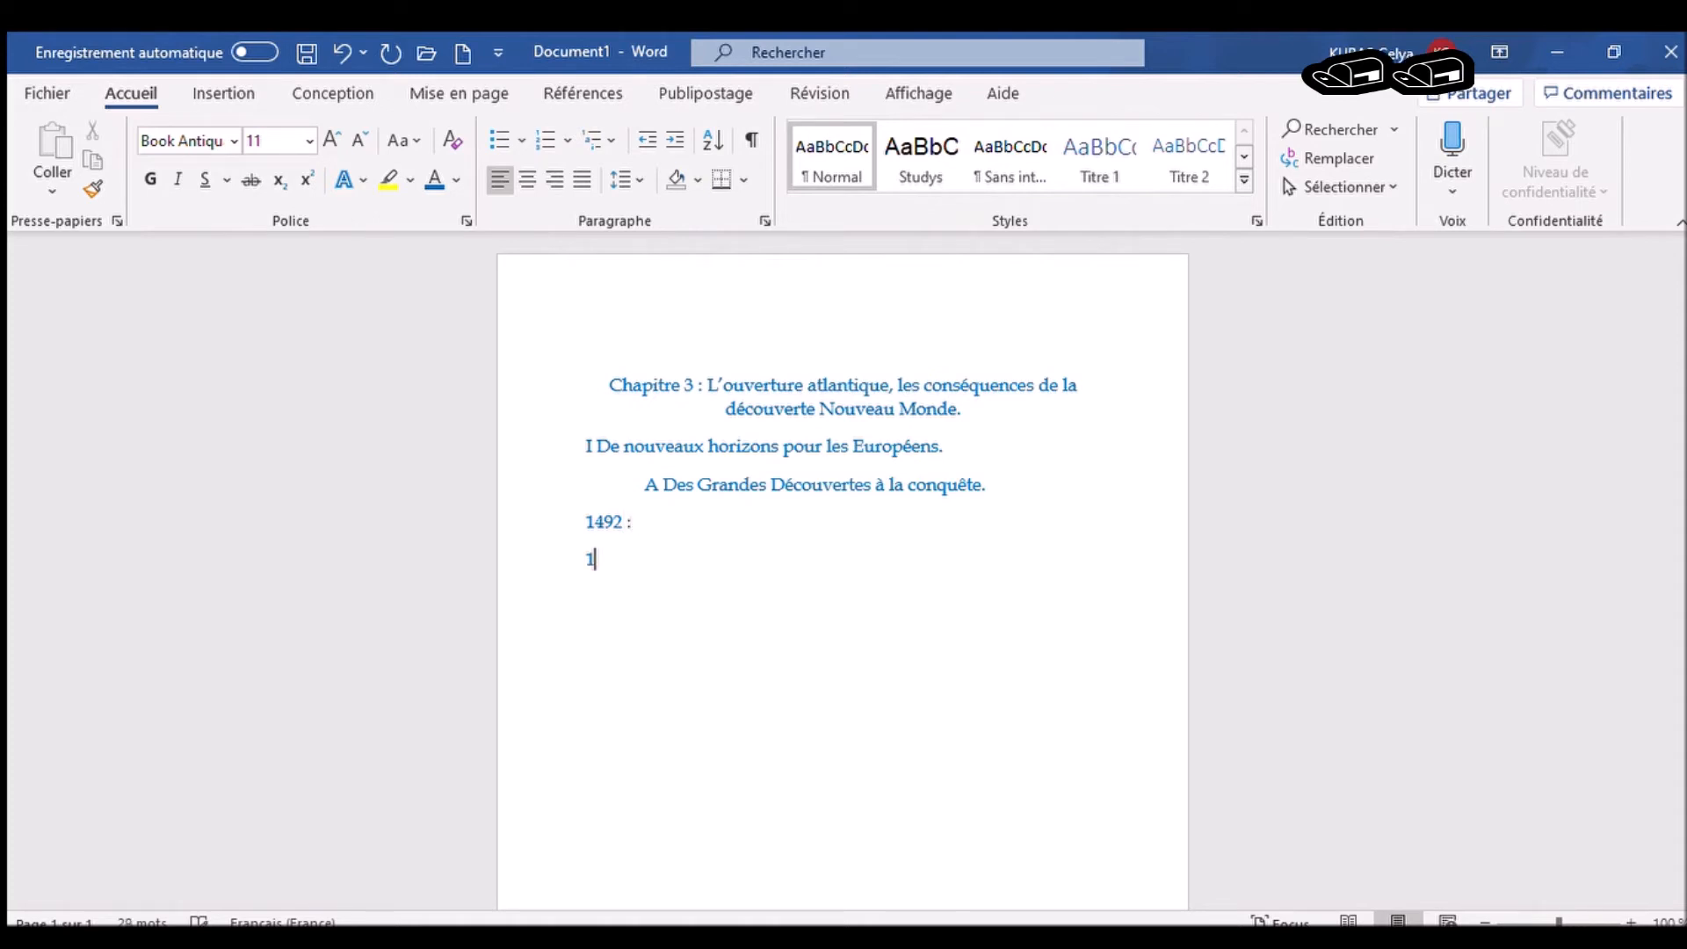
type("494 :")
key("Return")
type("Nouveau Monde ")
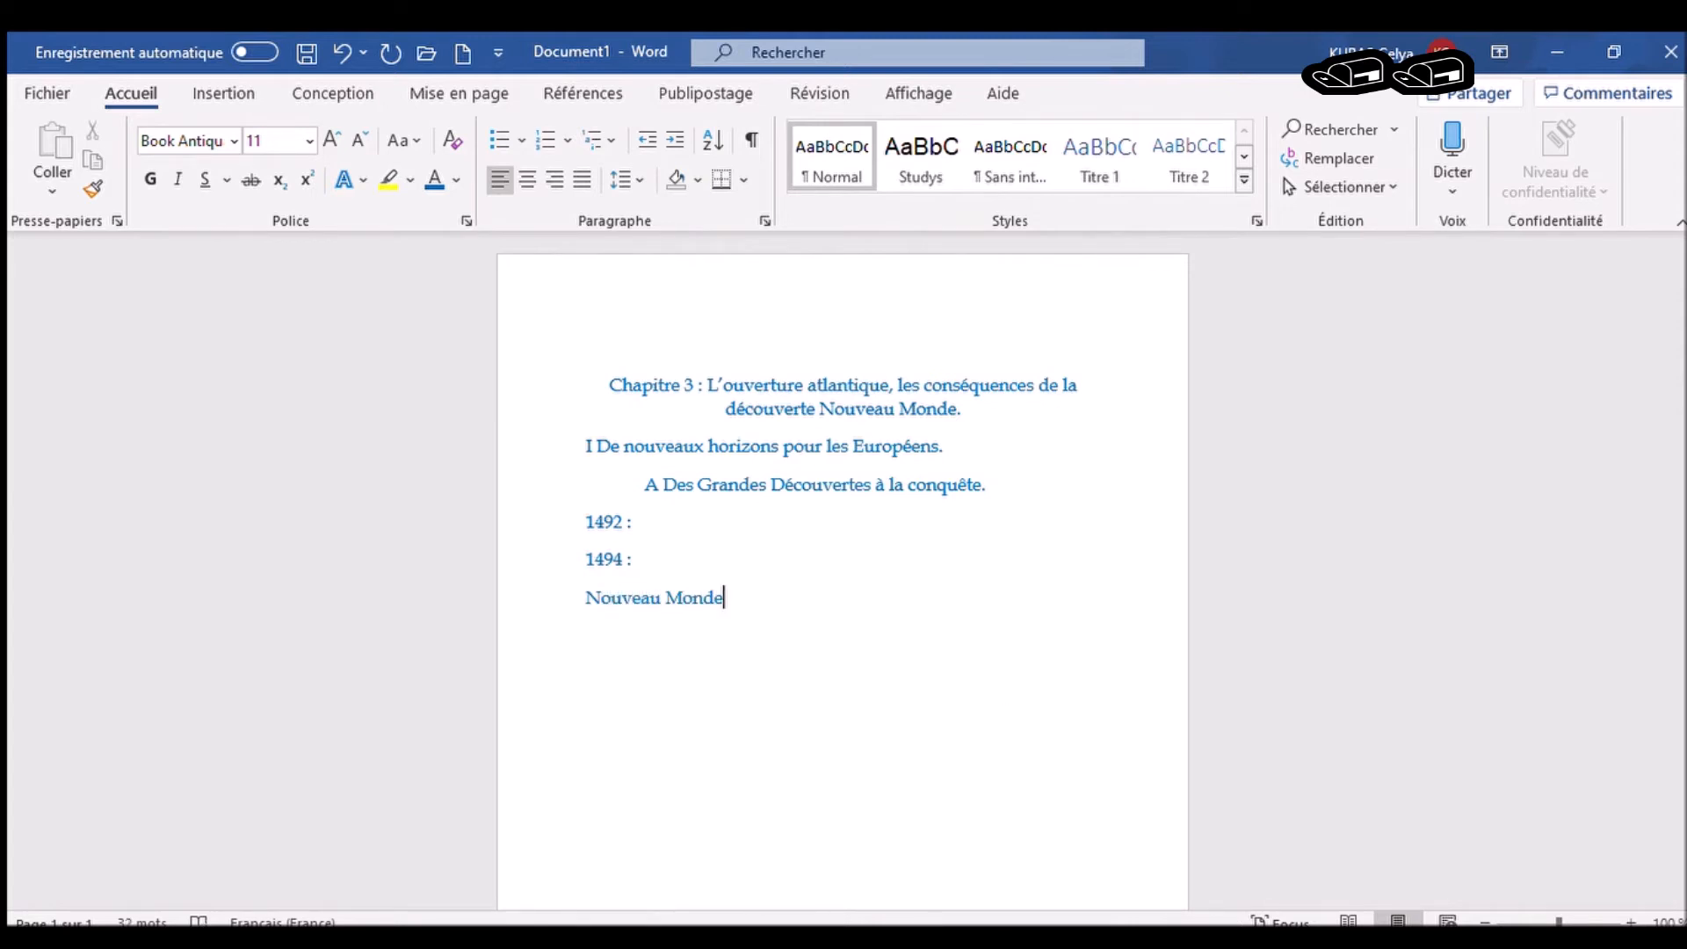
type("Comptoirs")
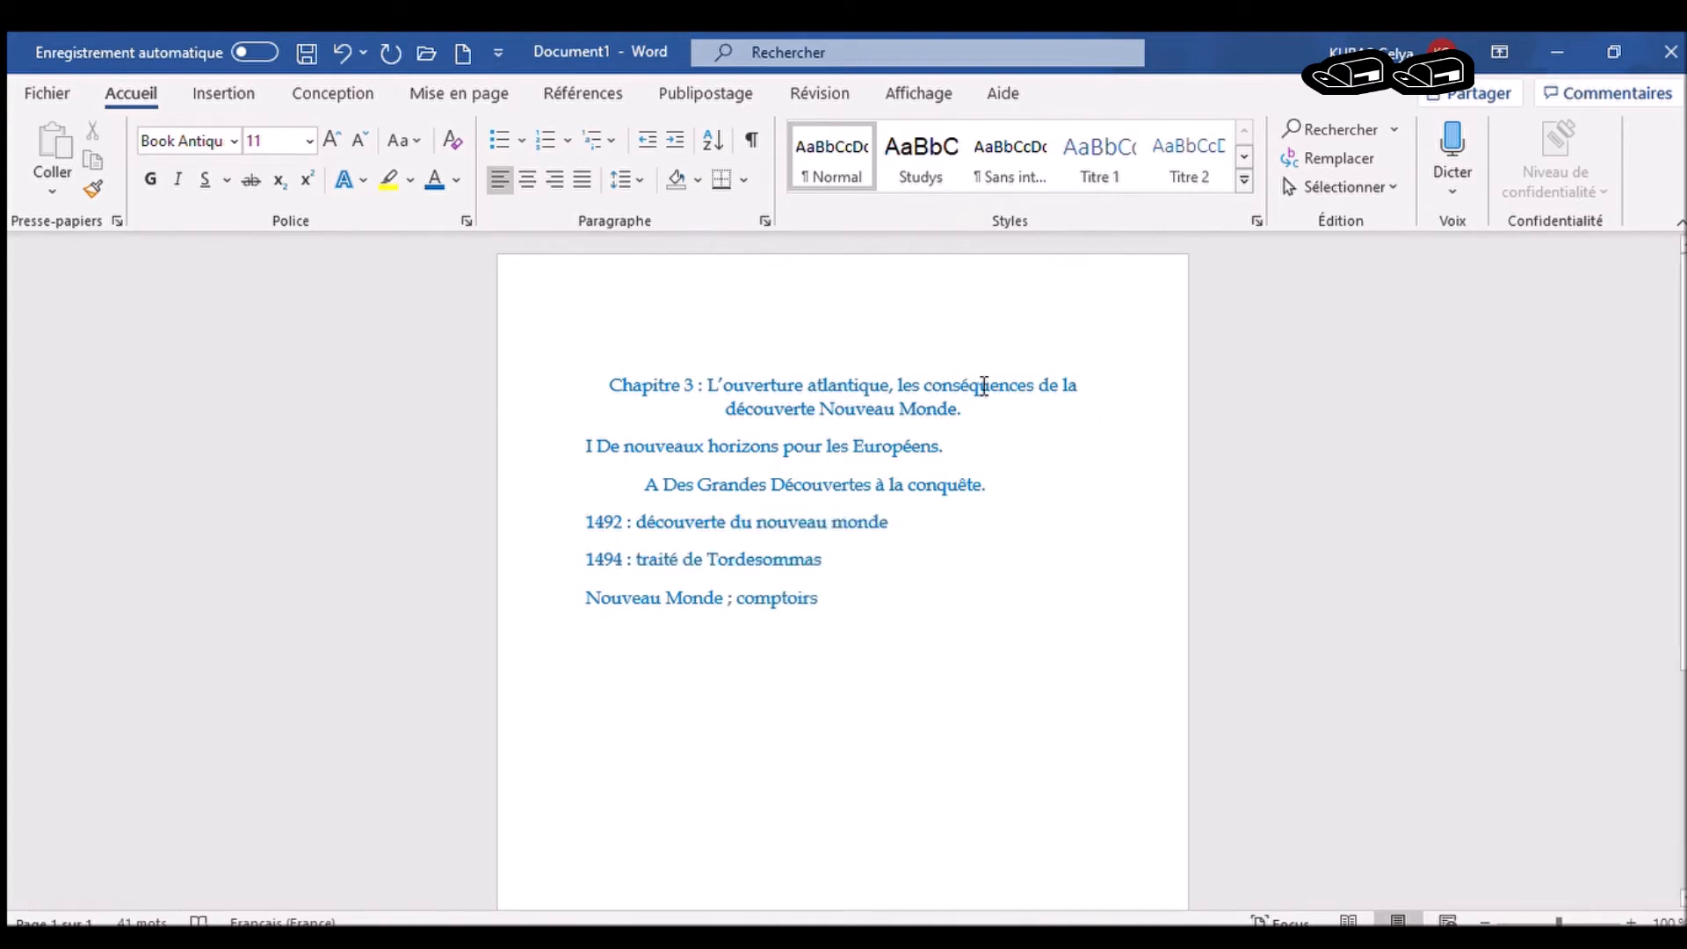
- Underline the chapter heading in red and highlight it in yellow
left_click_drag(963, 408, 493, 376)
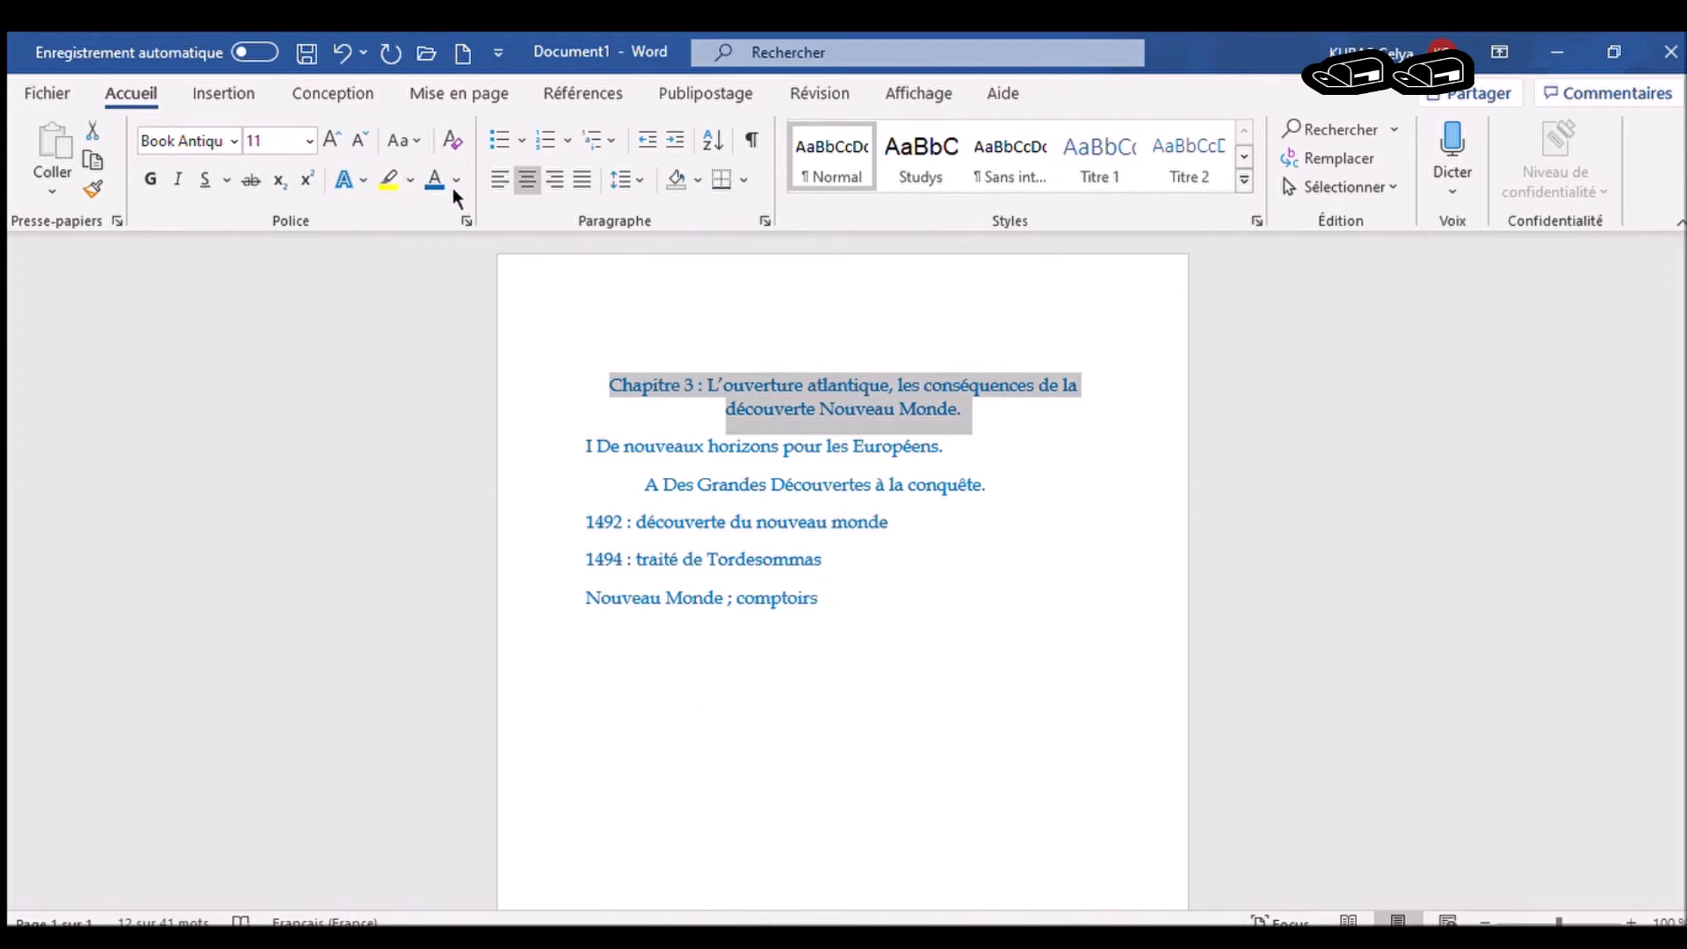
left_click(205, 179)
left_click(463, 769)
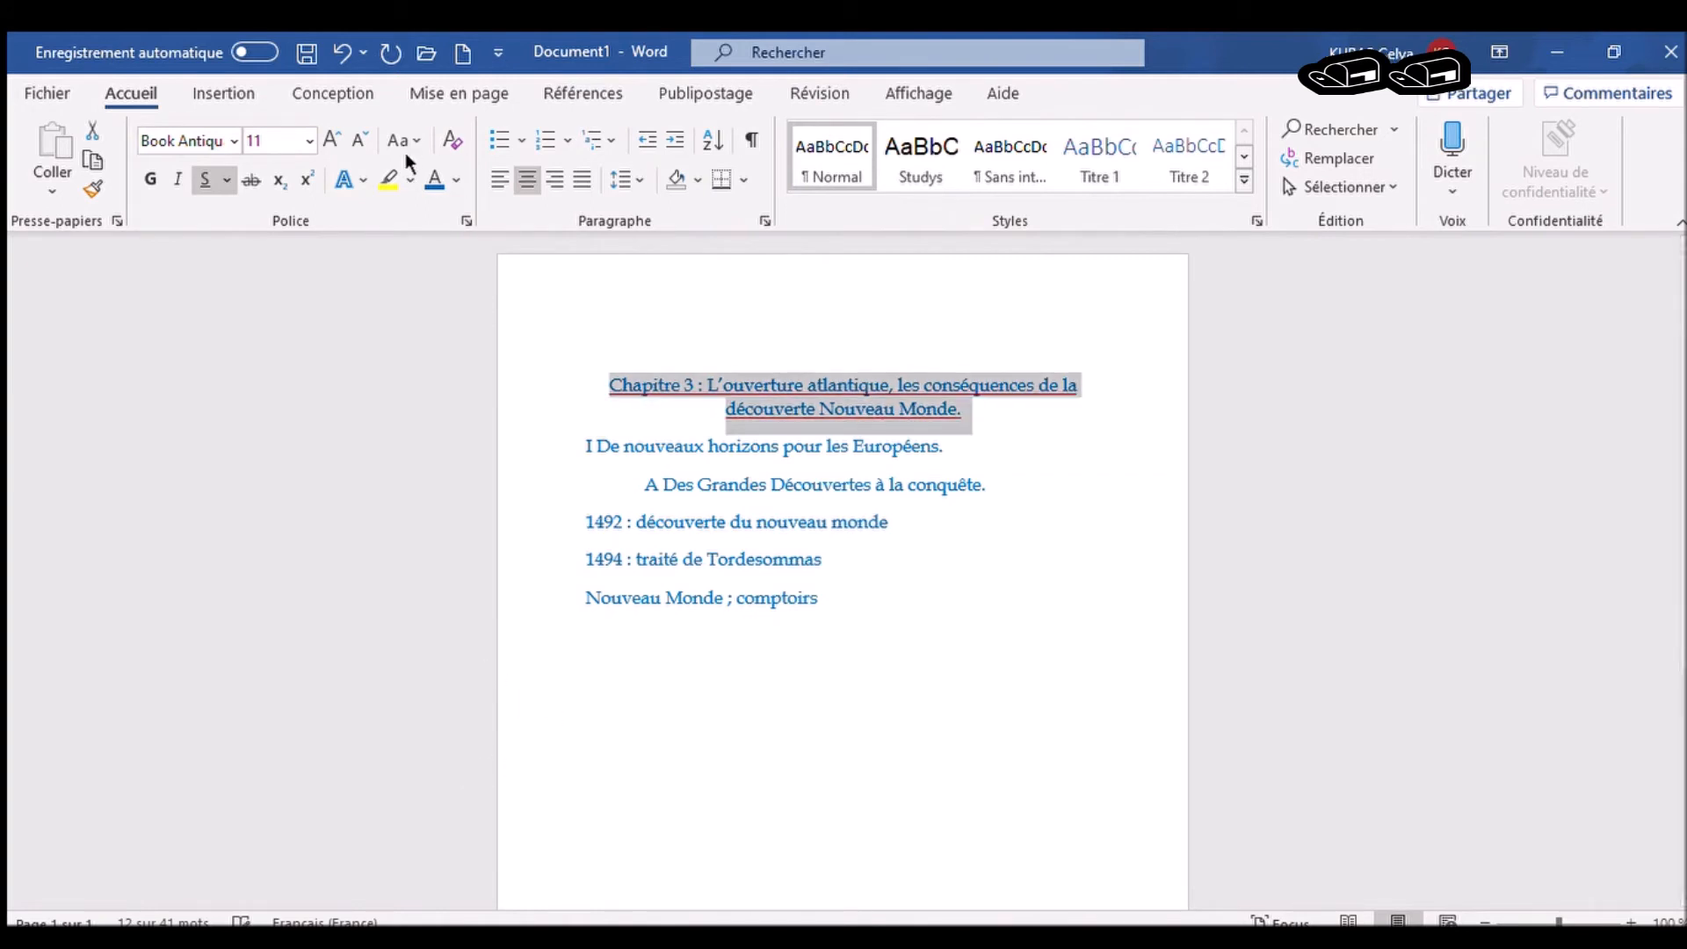
left_click(403, 178)
left_click(934, 531)
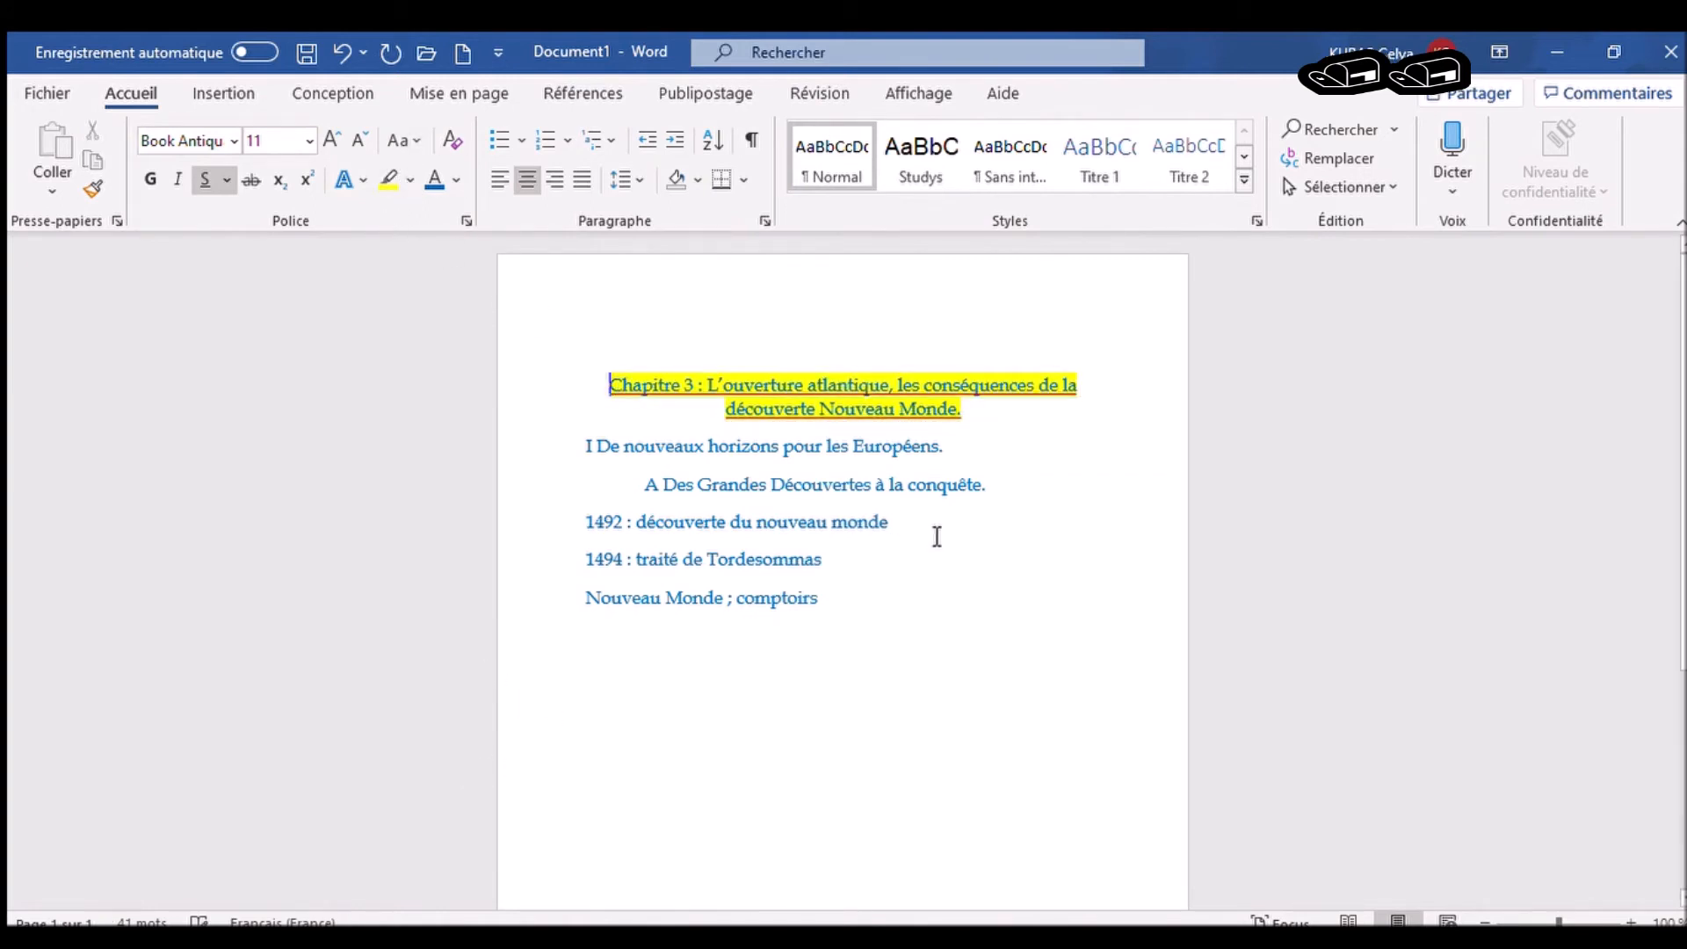
- Underline the section heading “I De nouveaux horizons pour les Européens.” in red and highlight it in red
left_click_drag(914, 448, 497, 471)
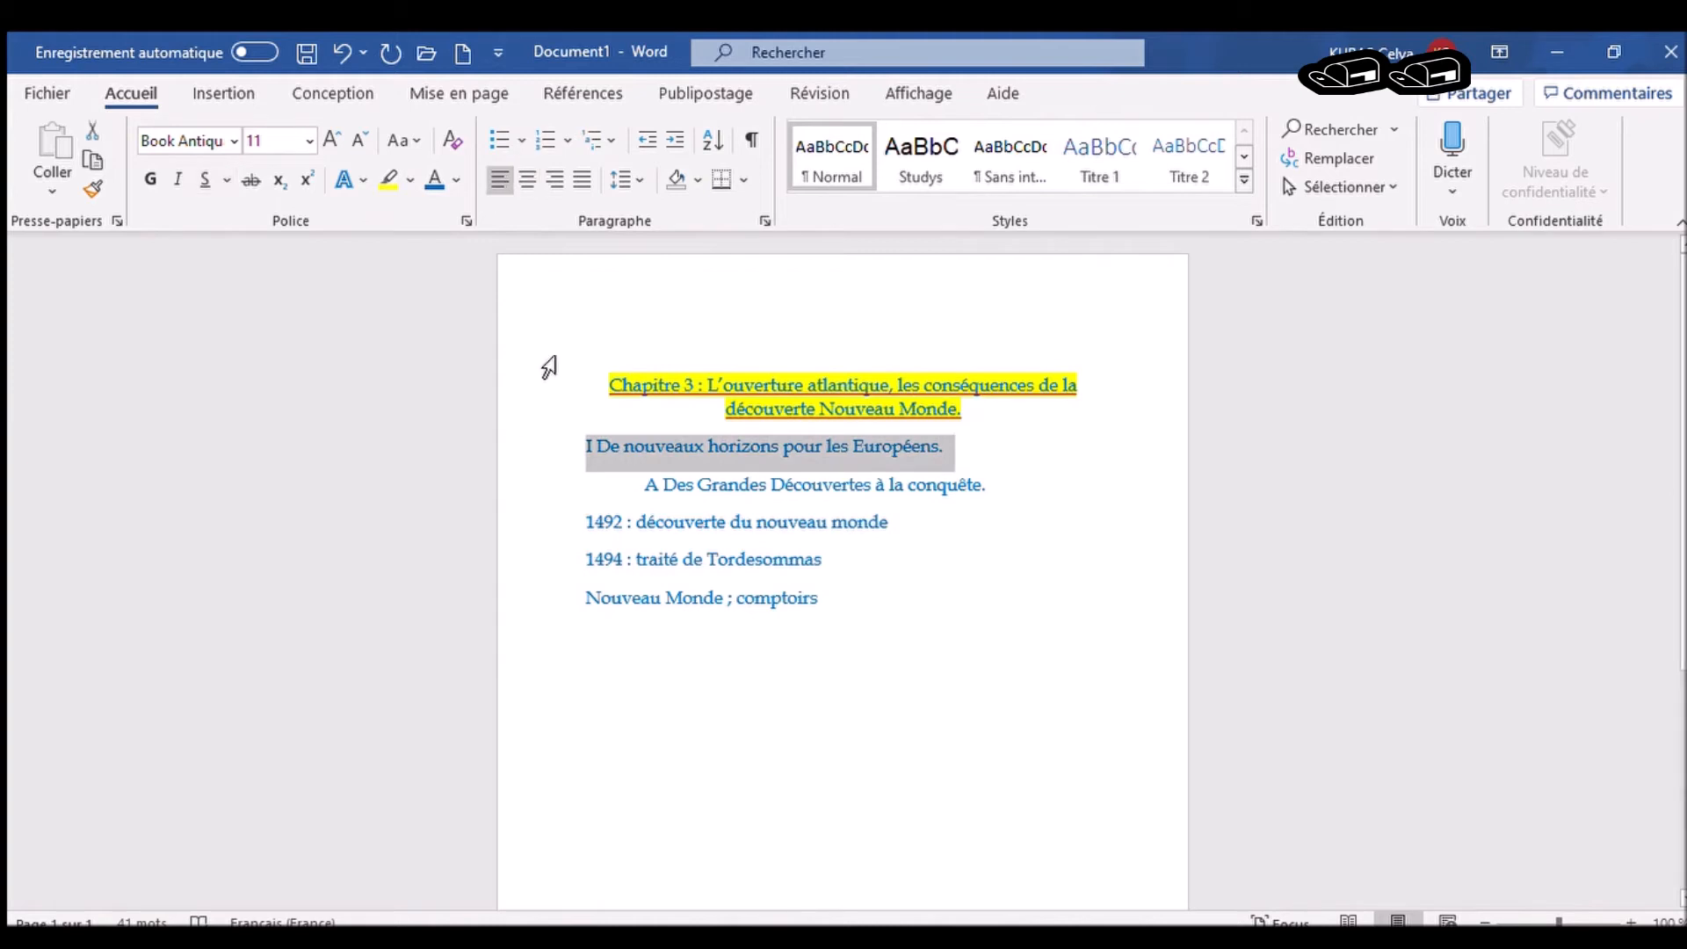
left_click(204, 180)
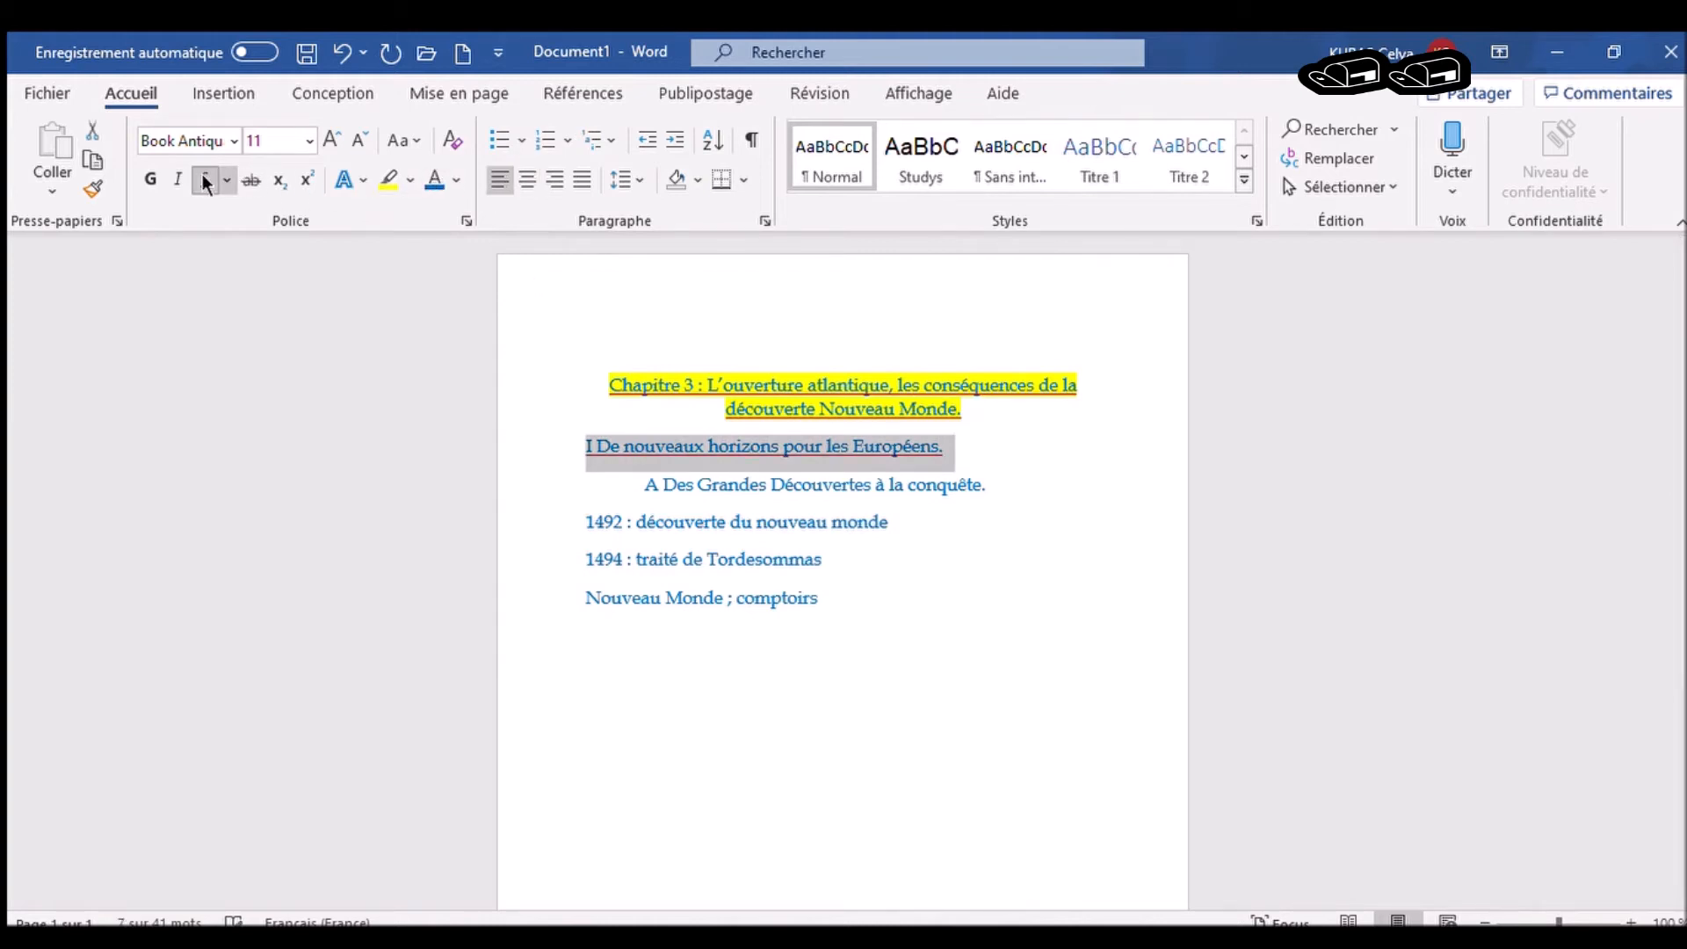
left_click(403, 176)
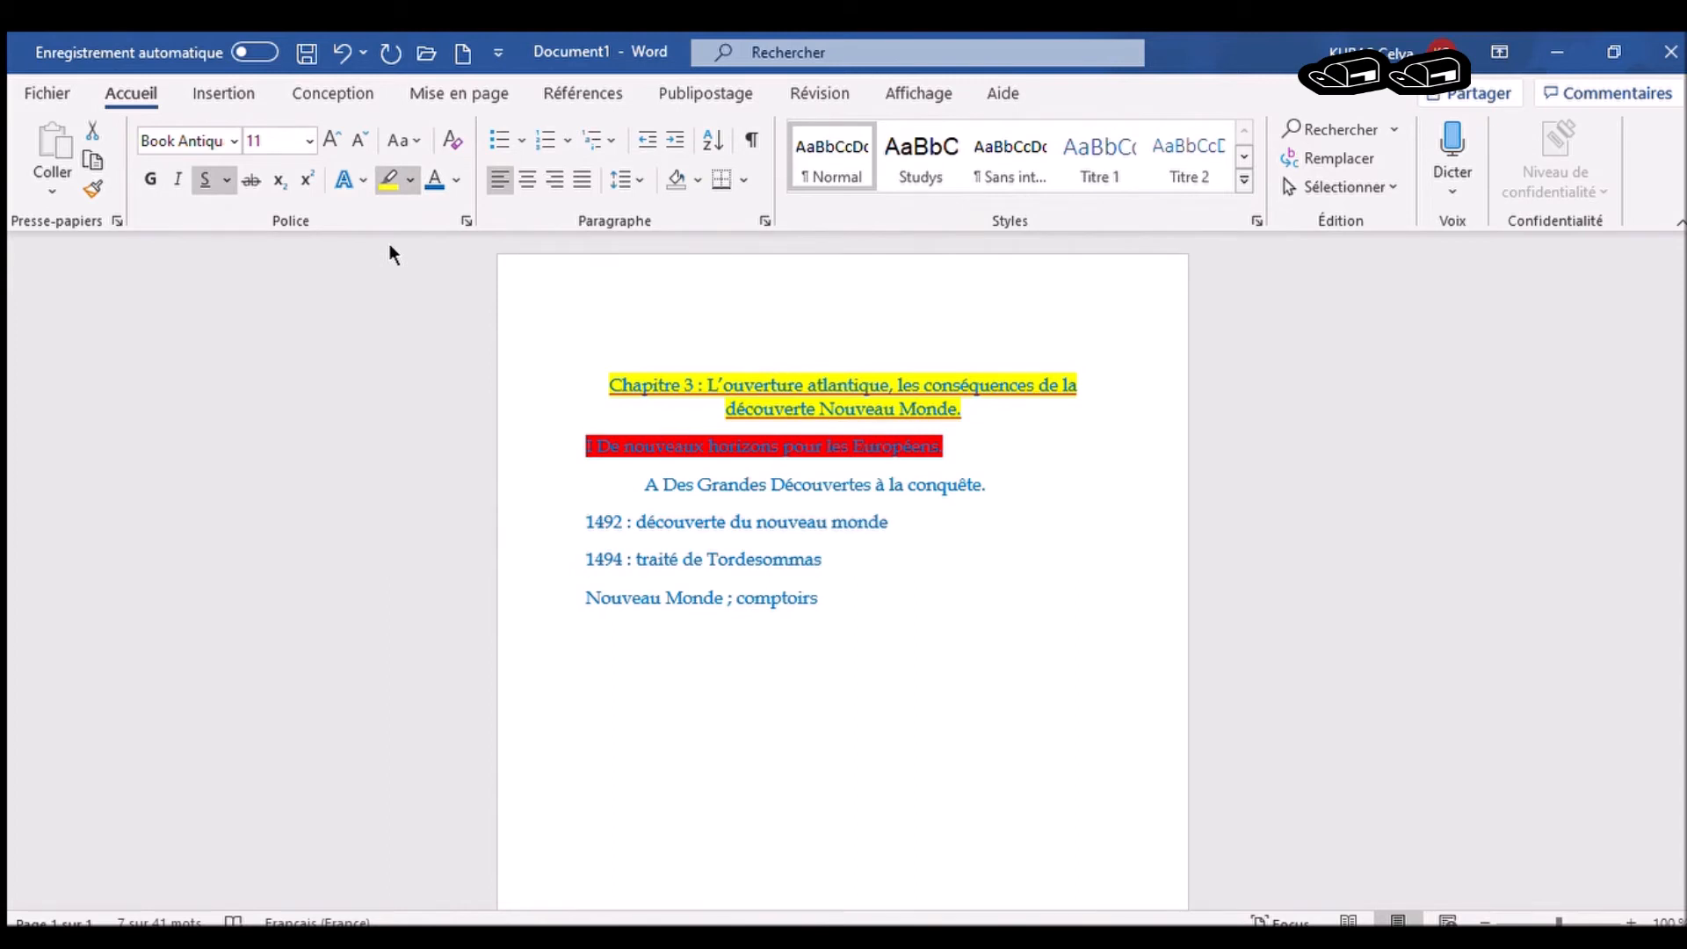
left_click(389, 245)
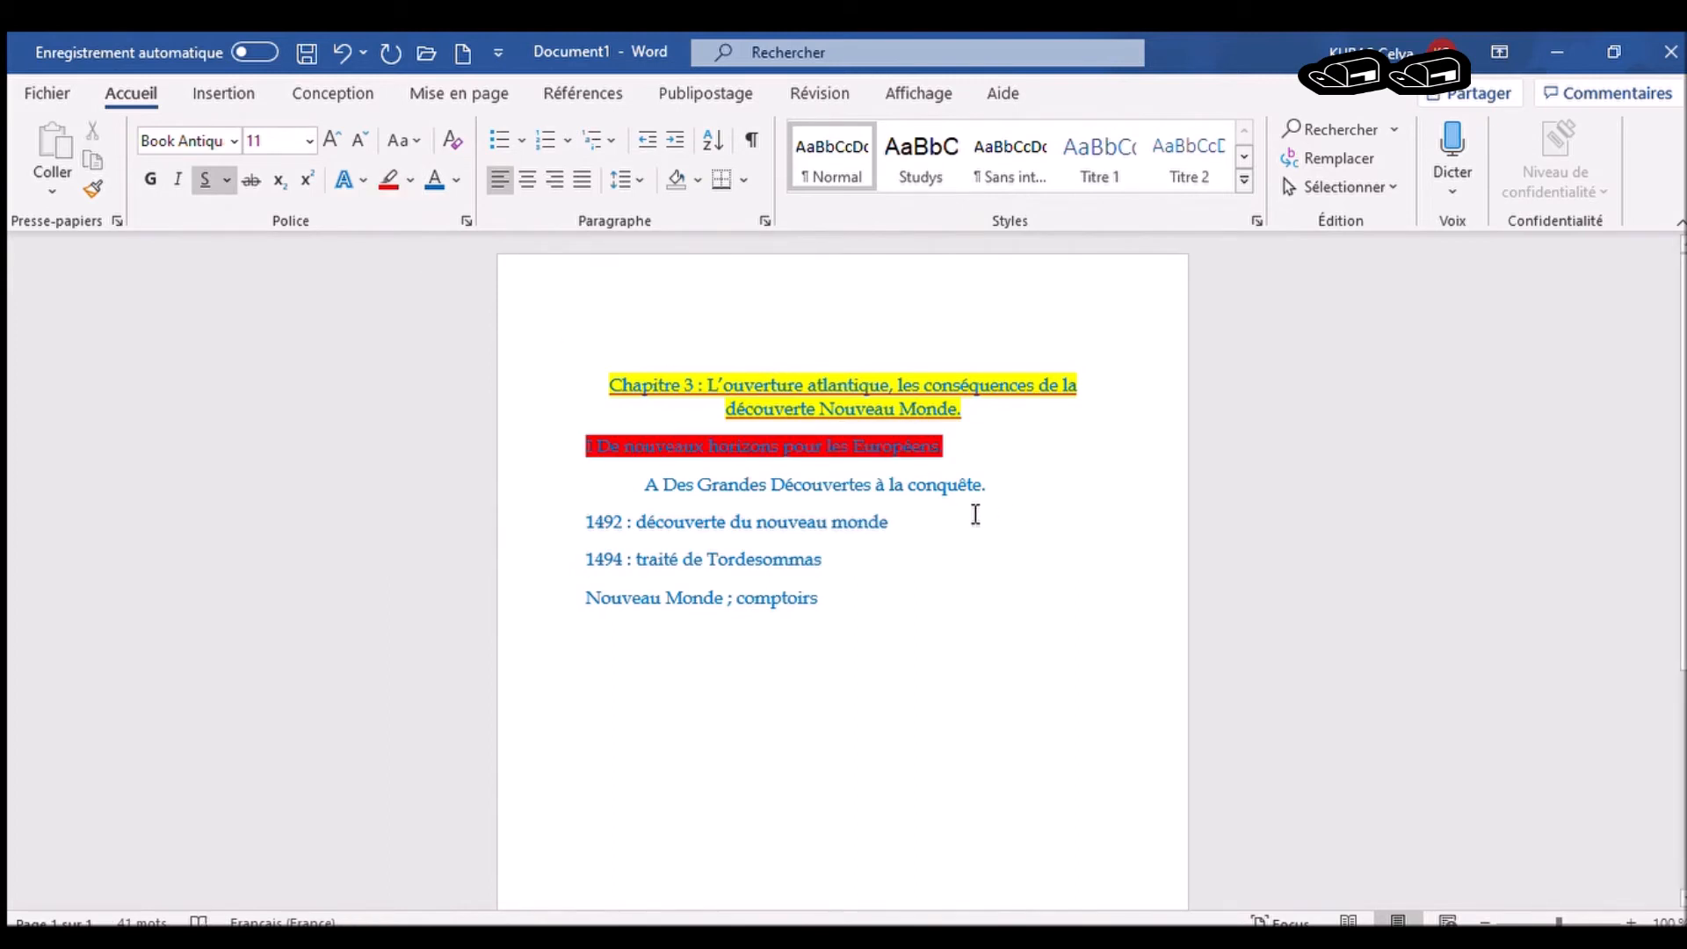
- Underline the subheading “A Des Grandes Découvertes à la conquête.” and highlight it in turquoise
left_click_drag(951, 485, 640, 507)
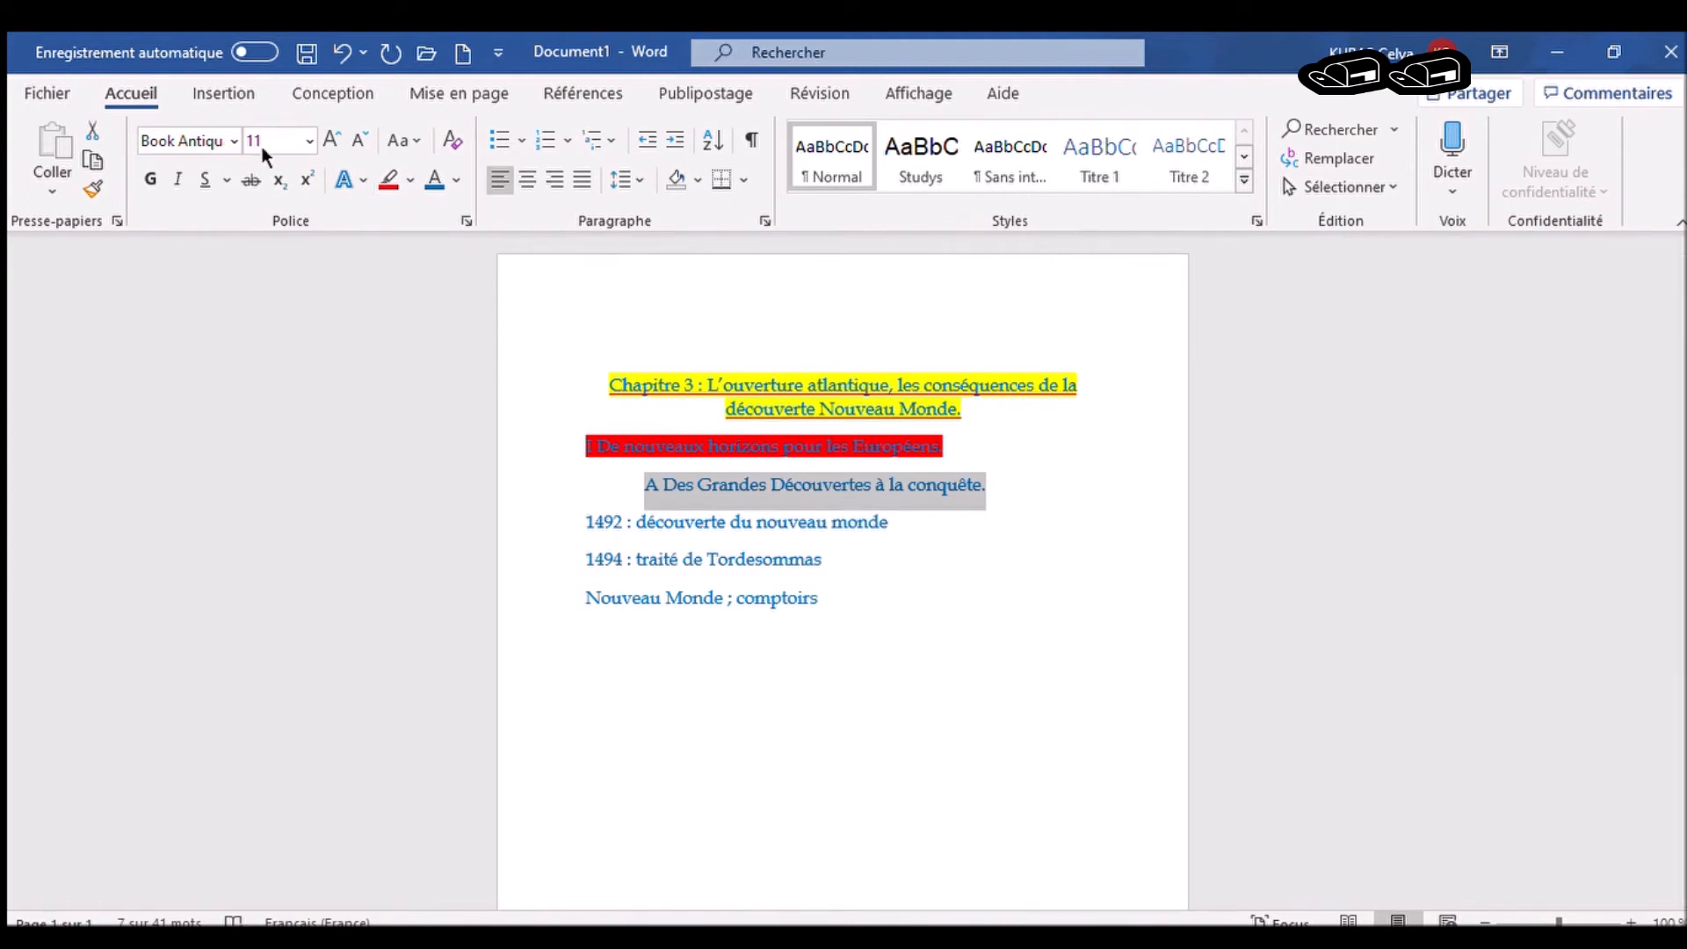
left_click(209, 179)
left_click(456, 607)
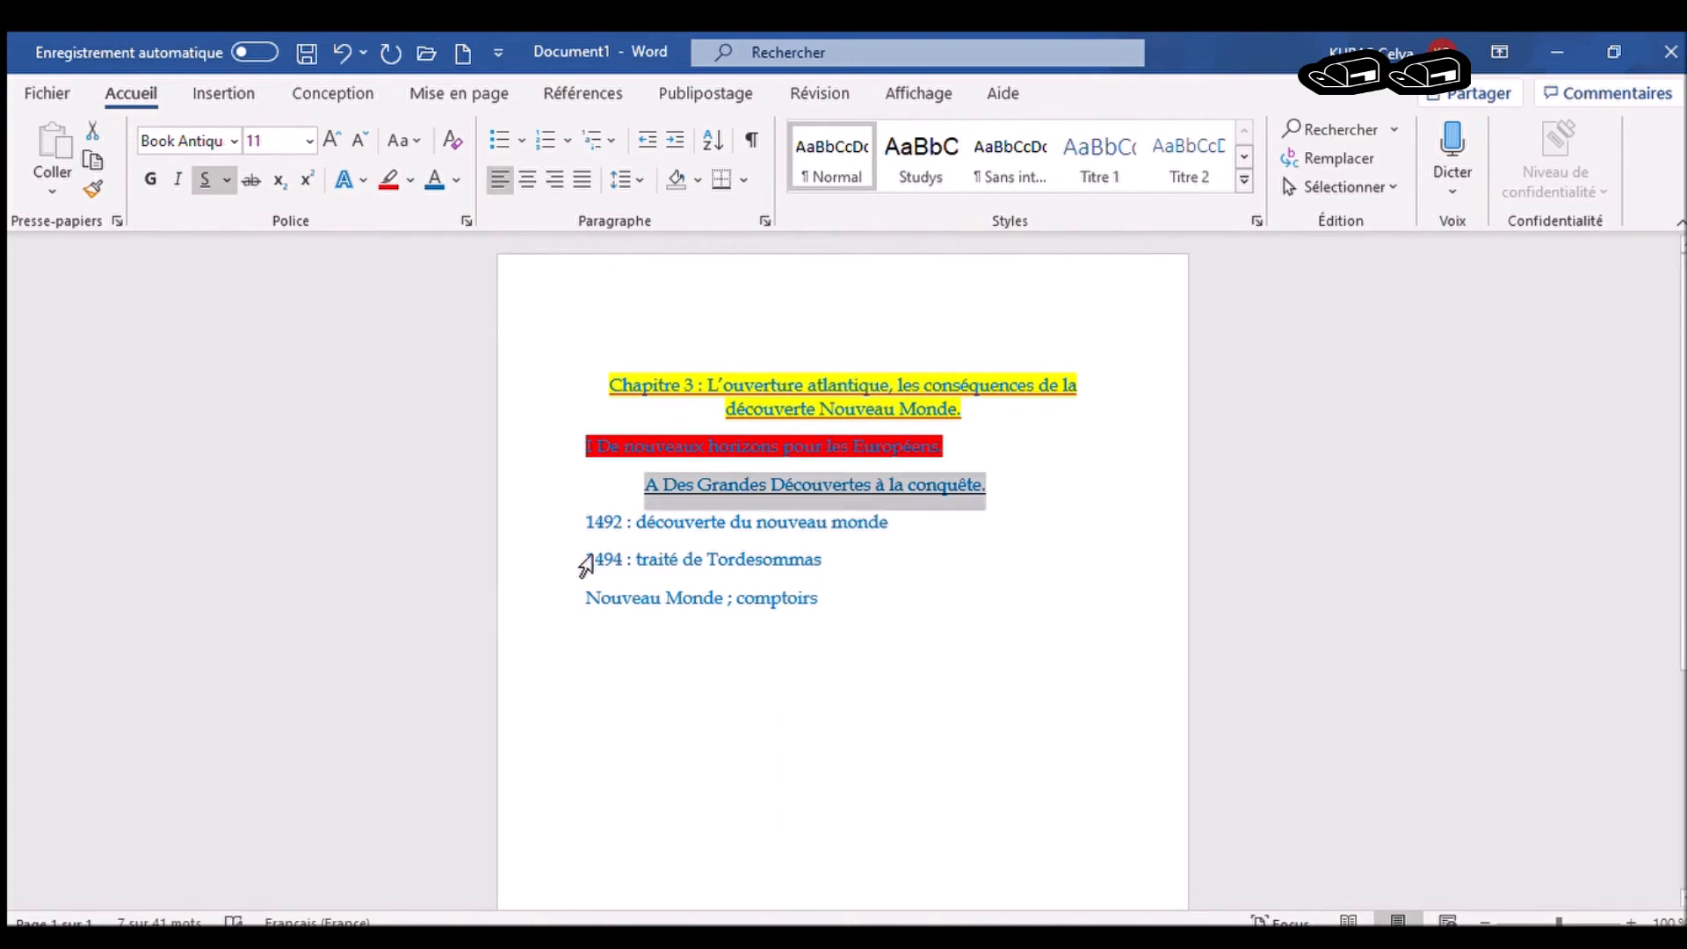
left_click(410, 180)
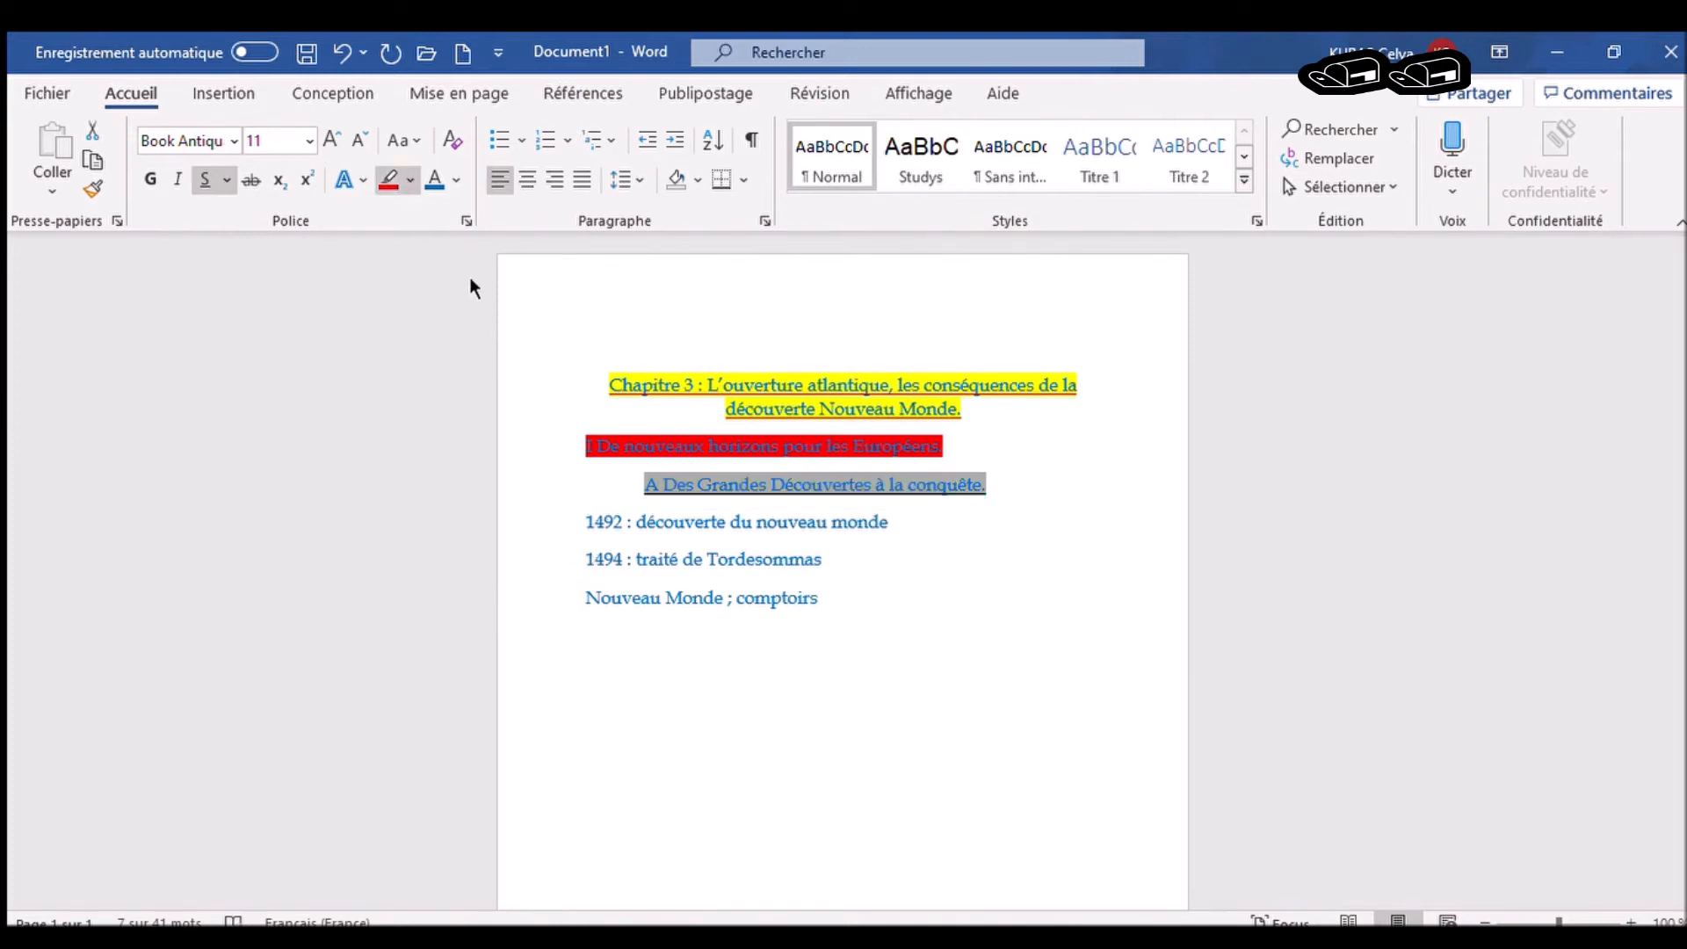
left_click(890, 527)
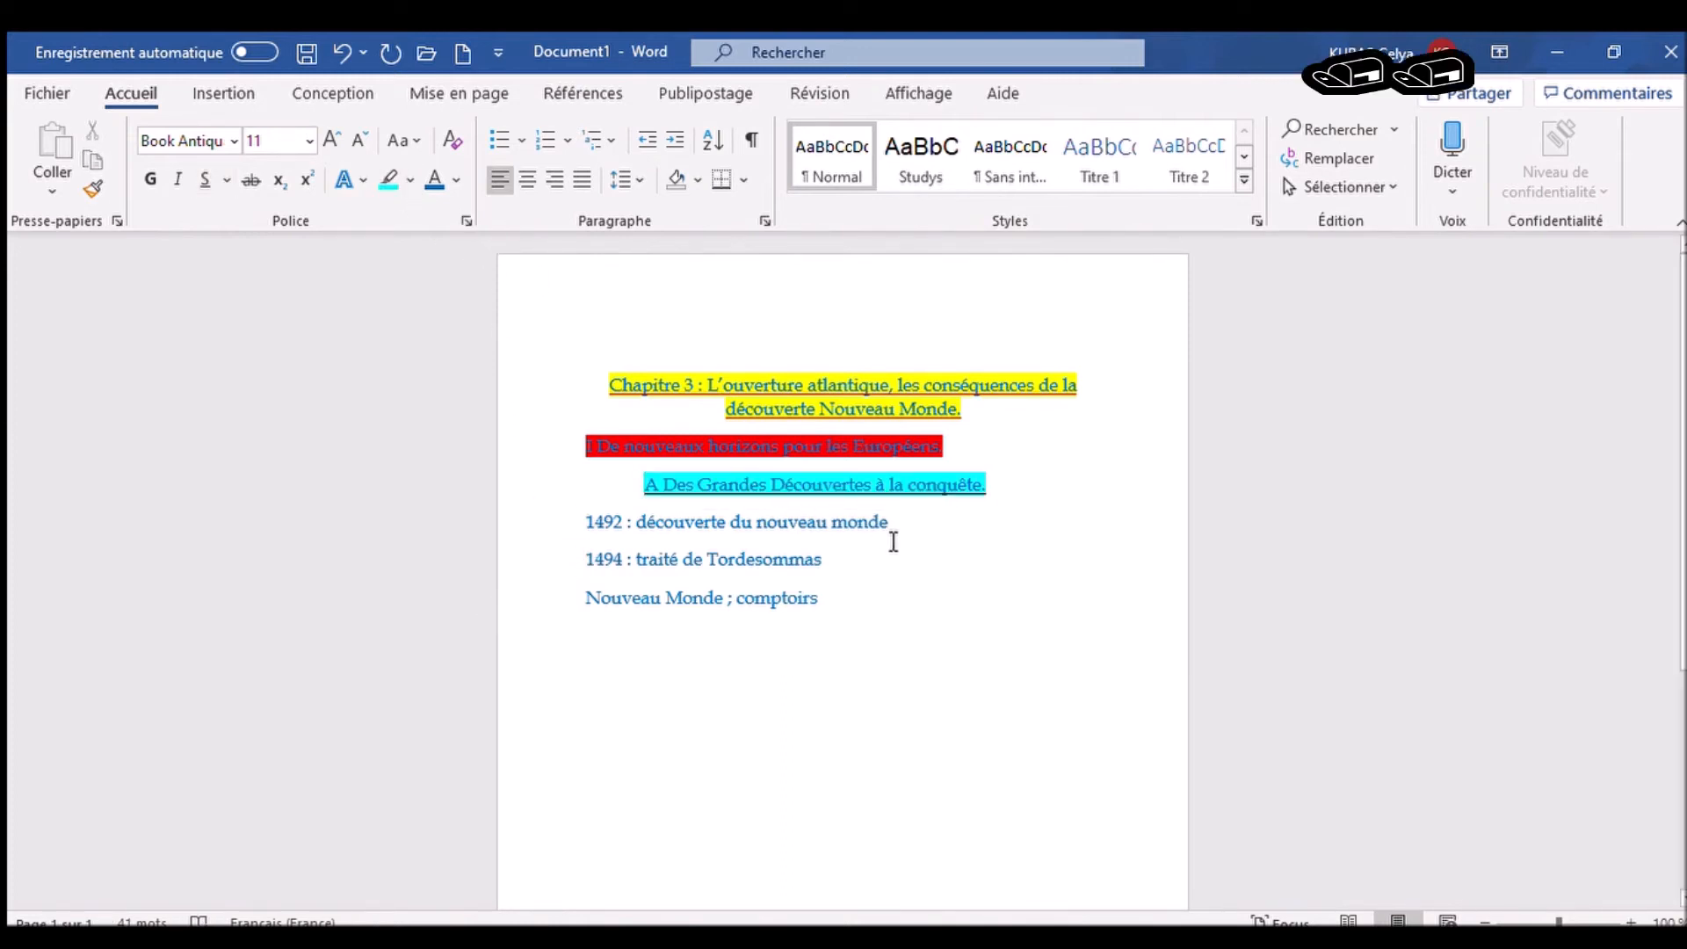
- Highlight the dates “1492 :” and “1494 :” in dark red
left_click_drag(635, 525, 565, 527)
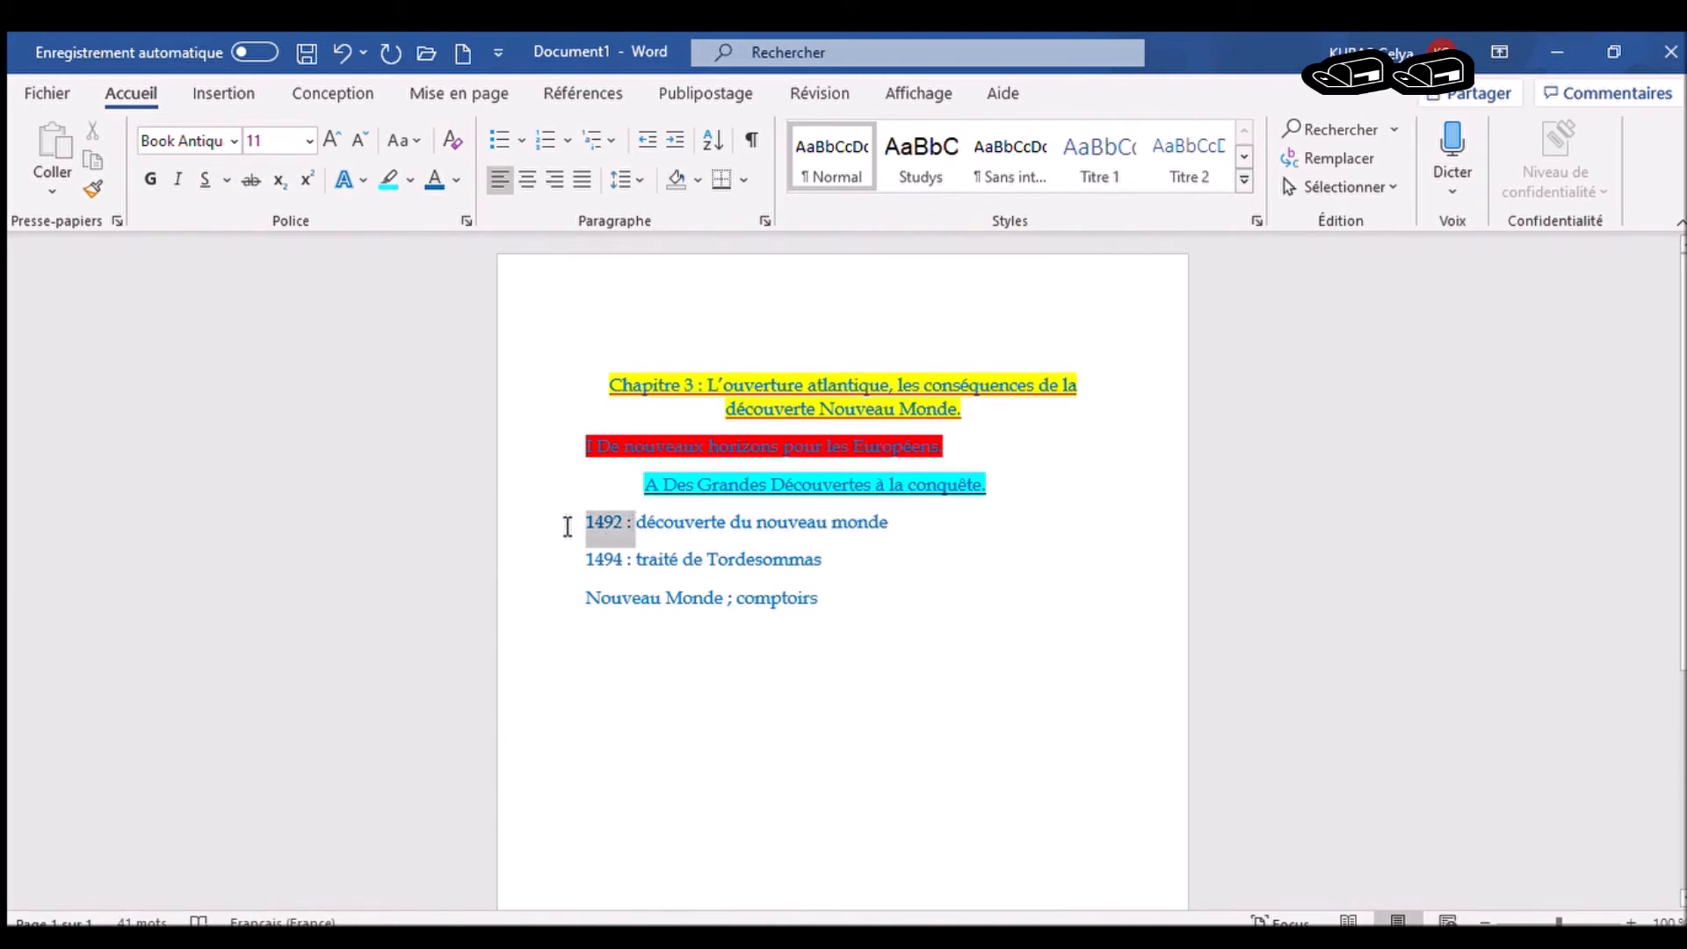
left_click(400, 181)
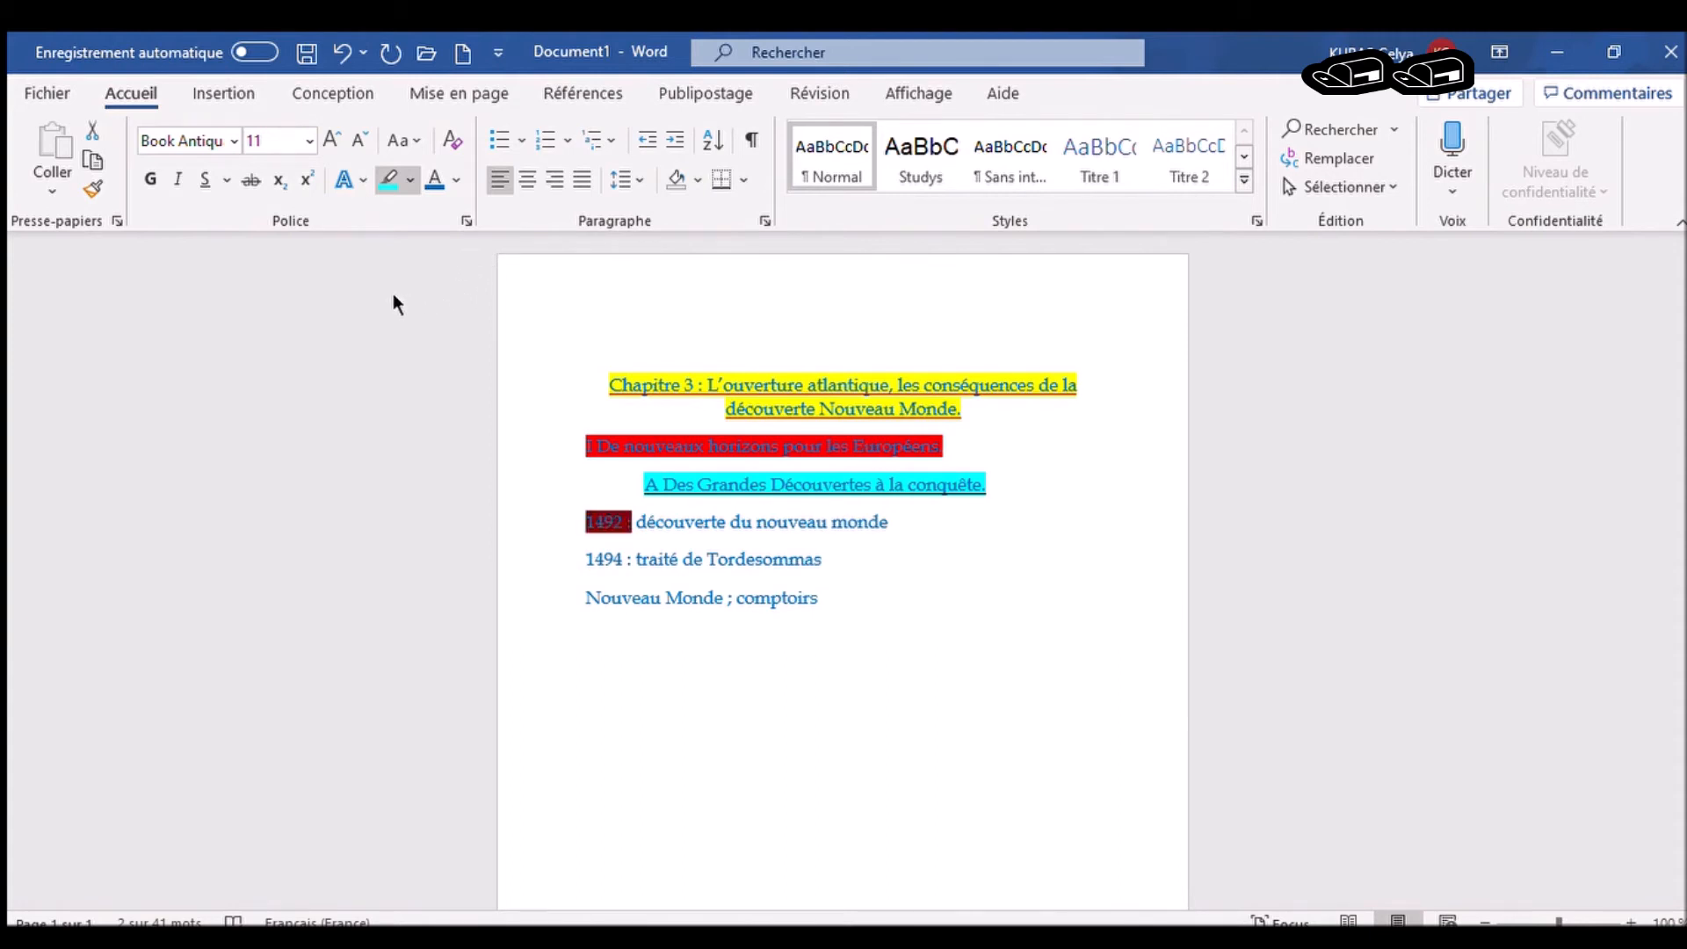
left_click(595, 555)
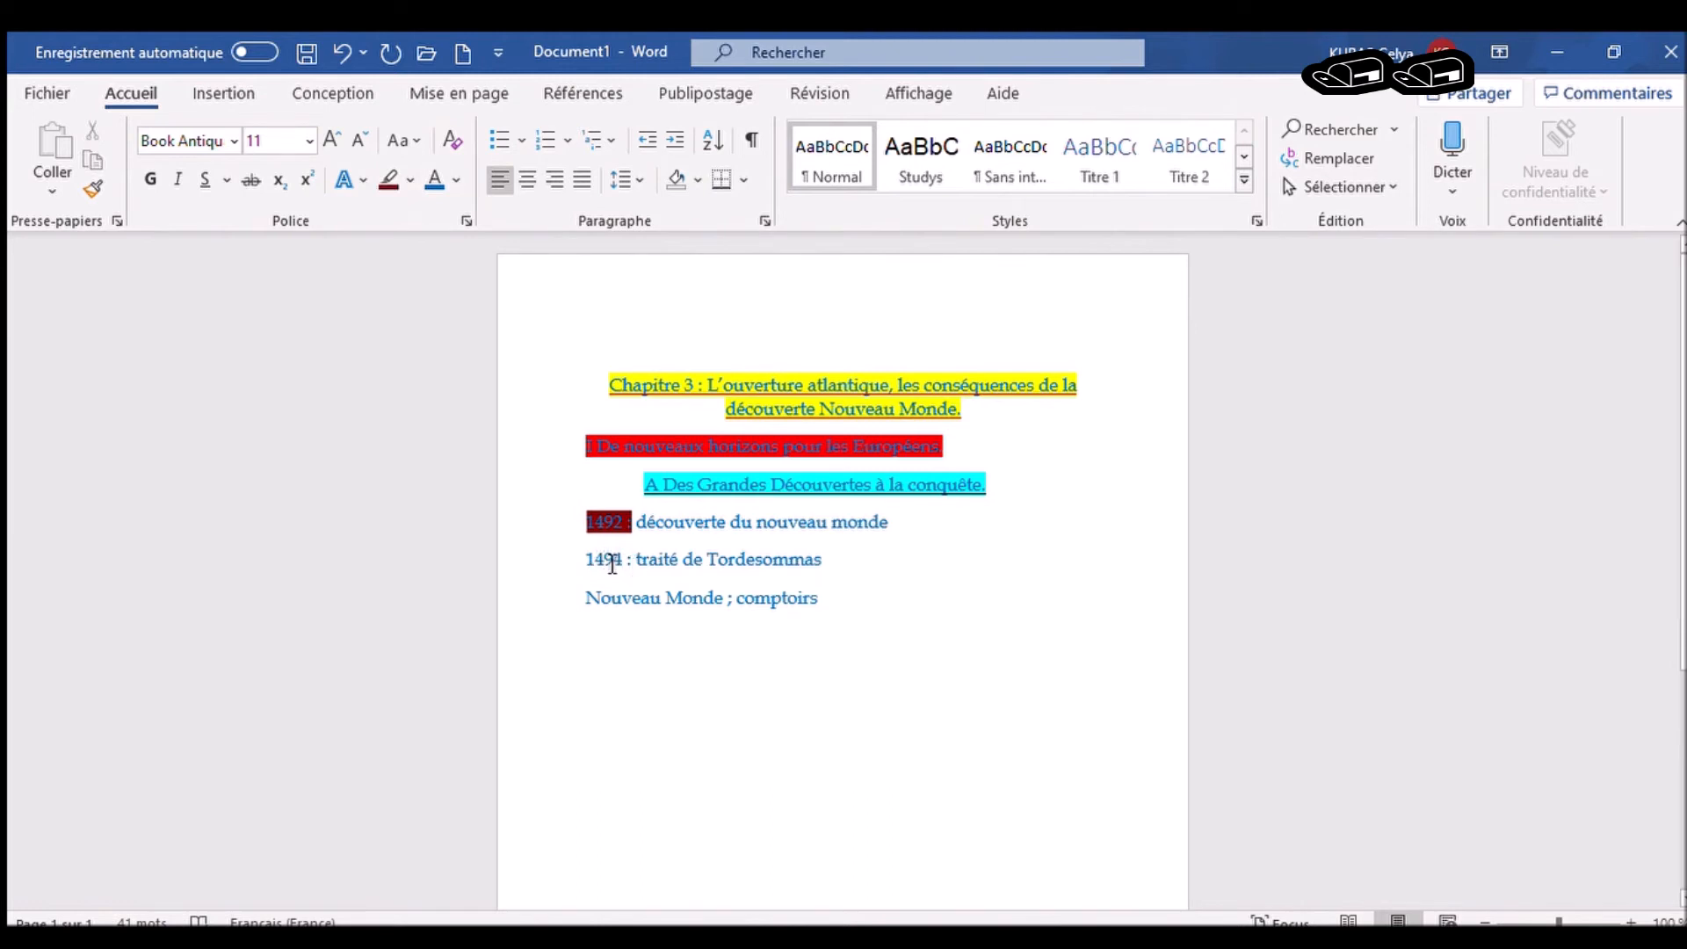
left_click_drag(632, 560, 547, 547)
left_click(388, 180)
left_click(535, 331)
- Highlight the vocabulary line “Nouveau Monde ; comptoirs” in dark red
left_click_drag(841, 601, 501, 628)
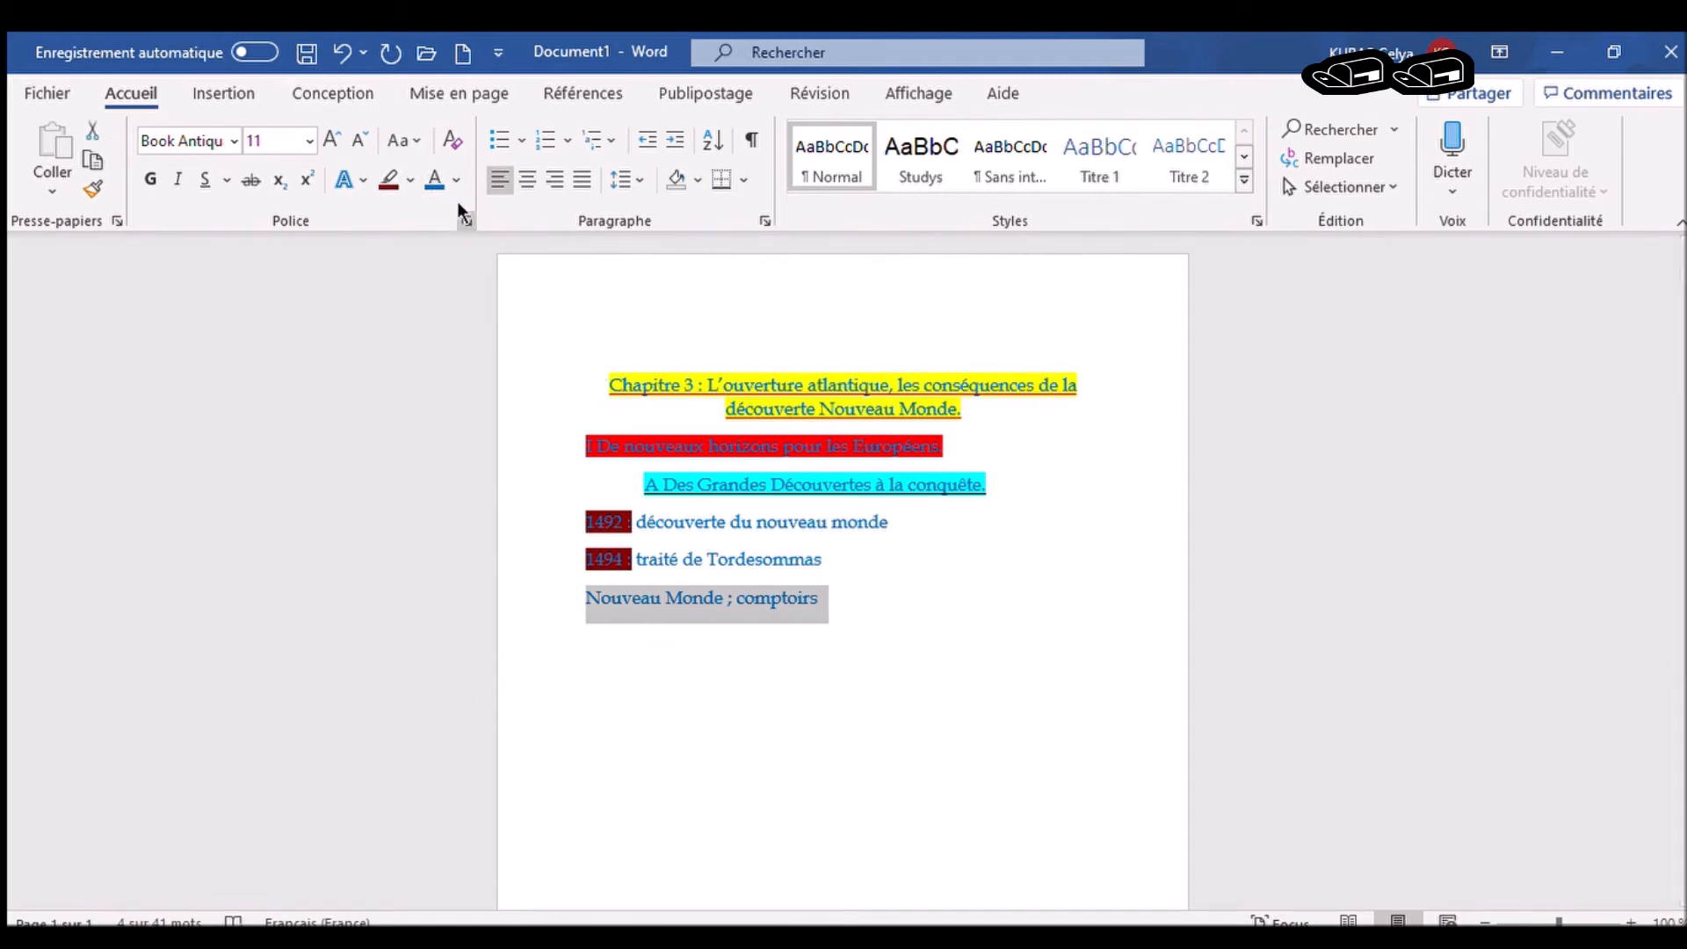
left_click(390, 180)
left_click(397, 288)
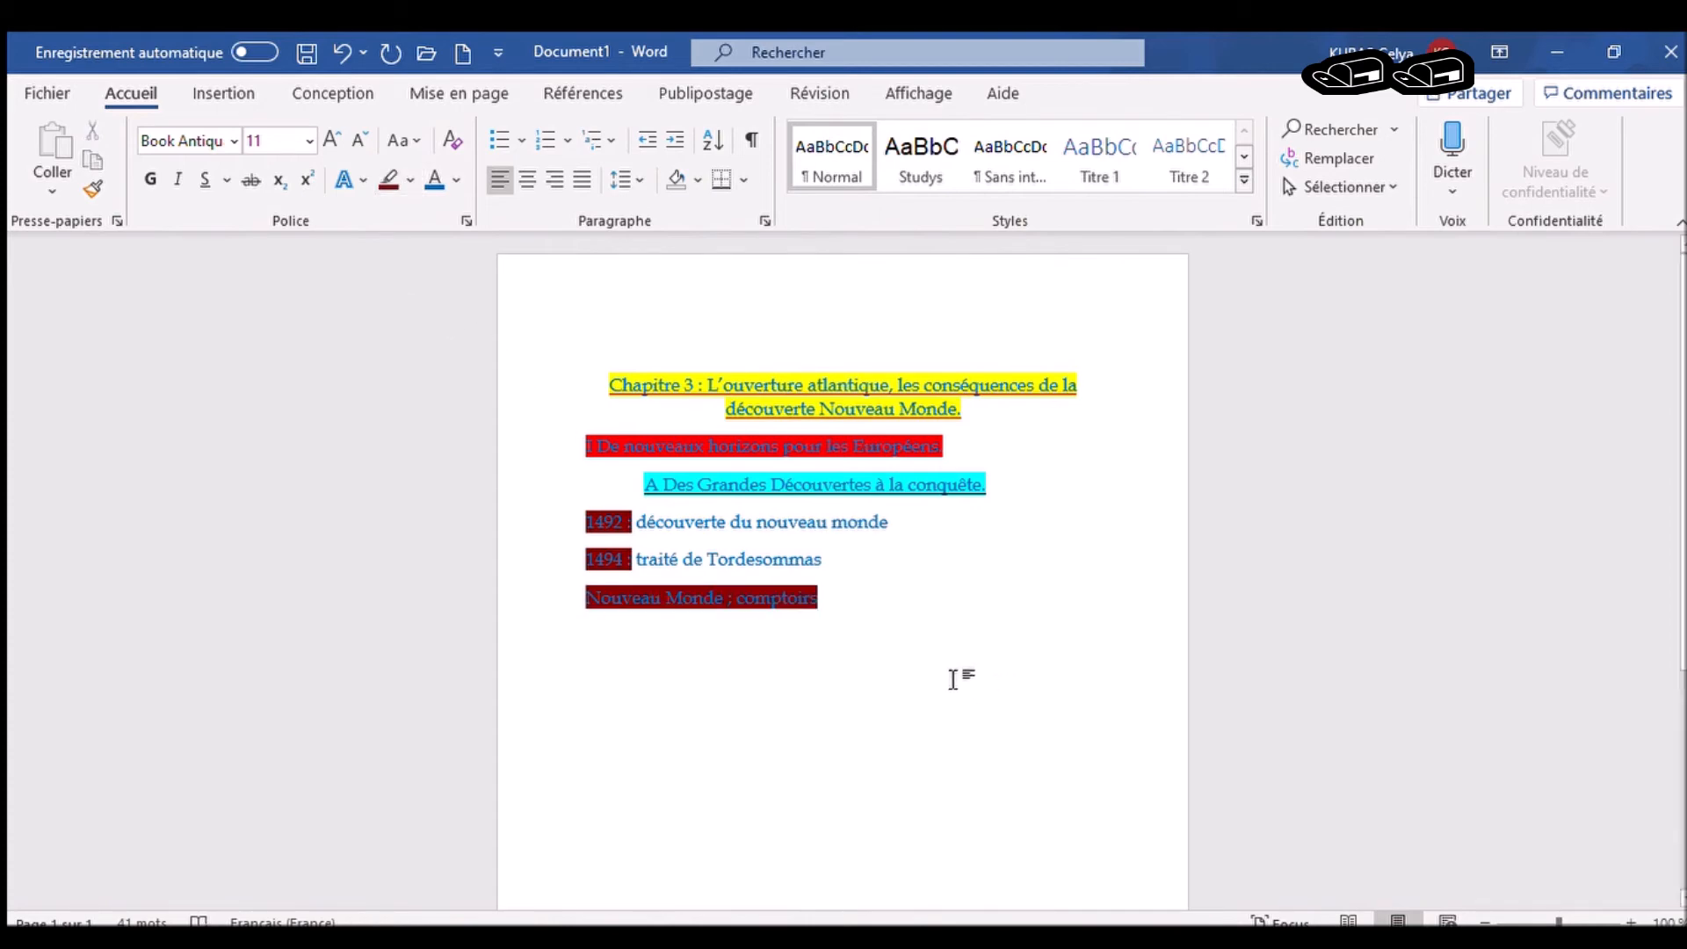
- Remove all highlighting and underlining from the whole text, keeping the blue font colour
left_click_drag(823, 606, 404, 358)
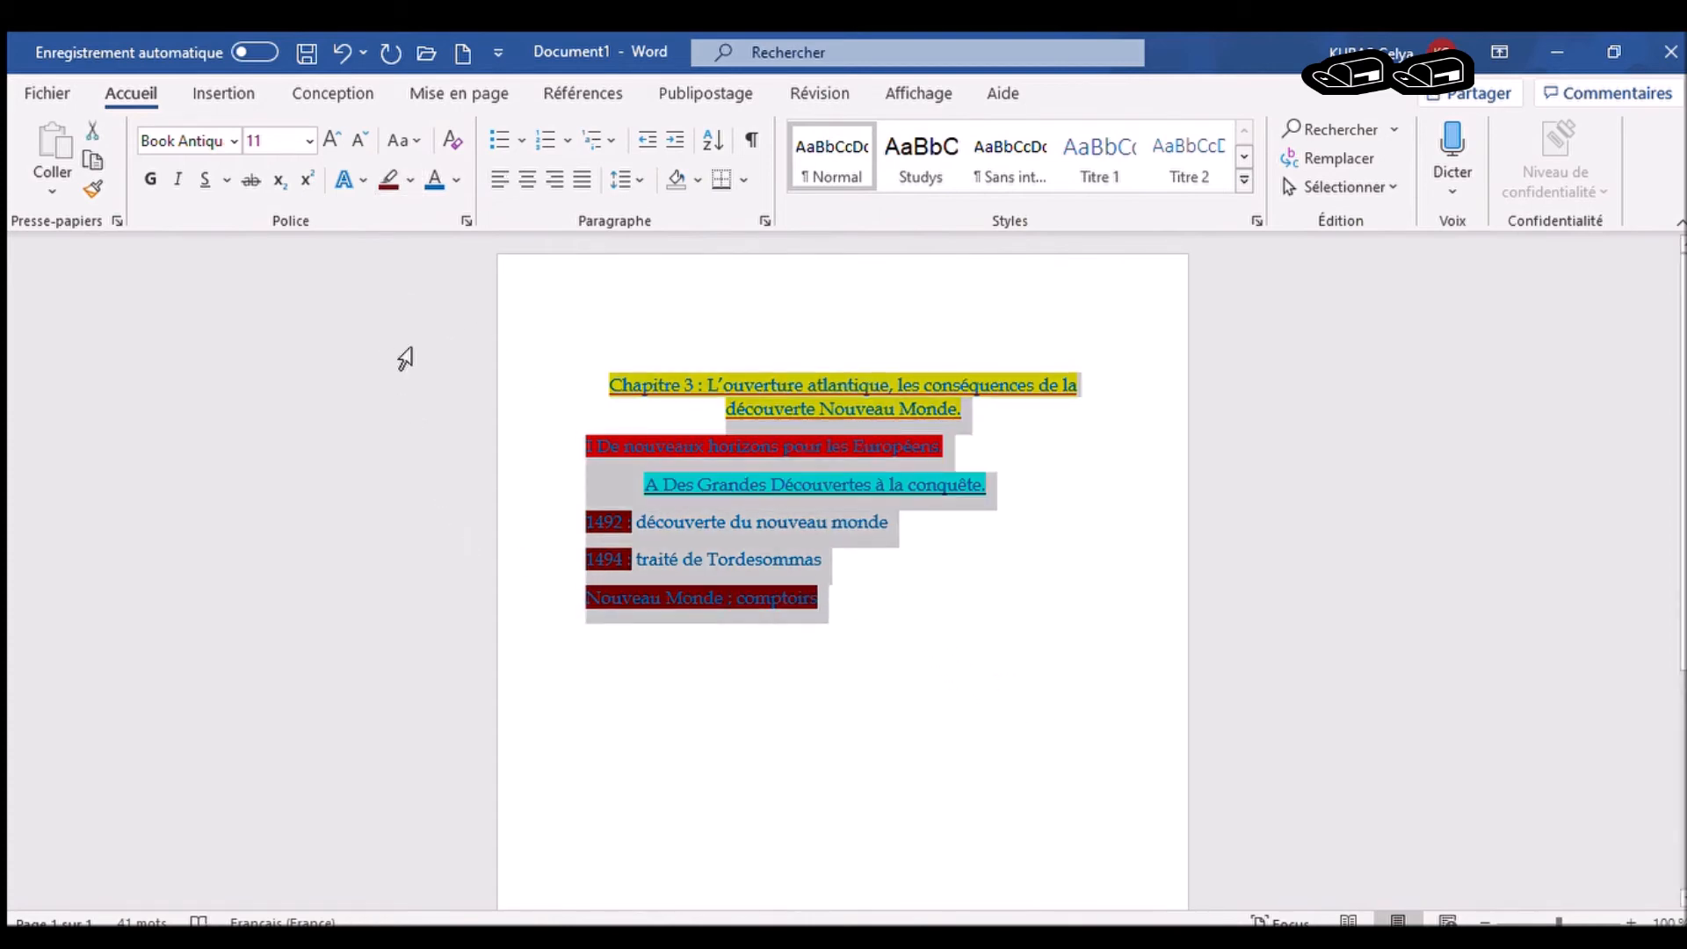
left_click(386, 180)
left_click(387, 179)
mouse_move(984, 607)
left_mouse_down()
mouse_move(495, 411)
mouse_move(488, 383)
left_mouse_up()
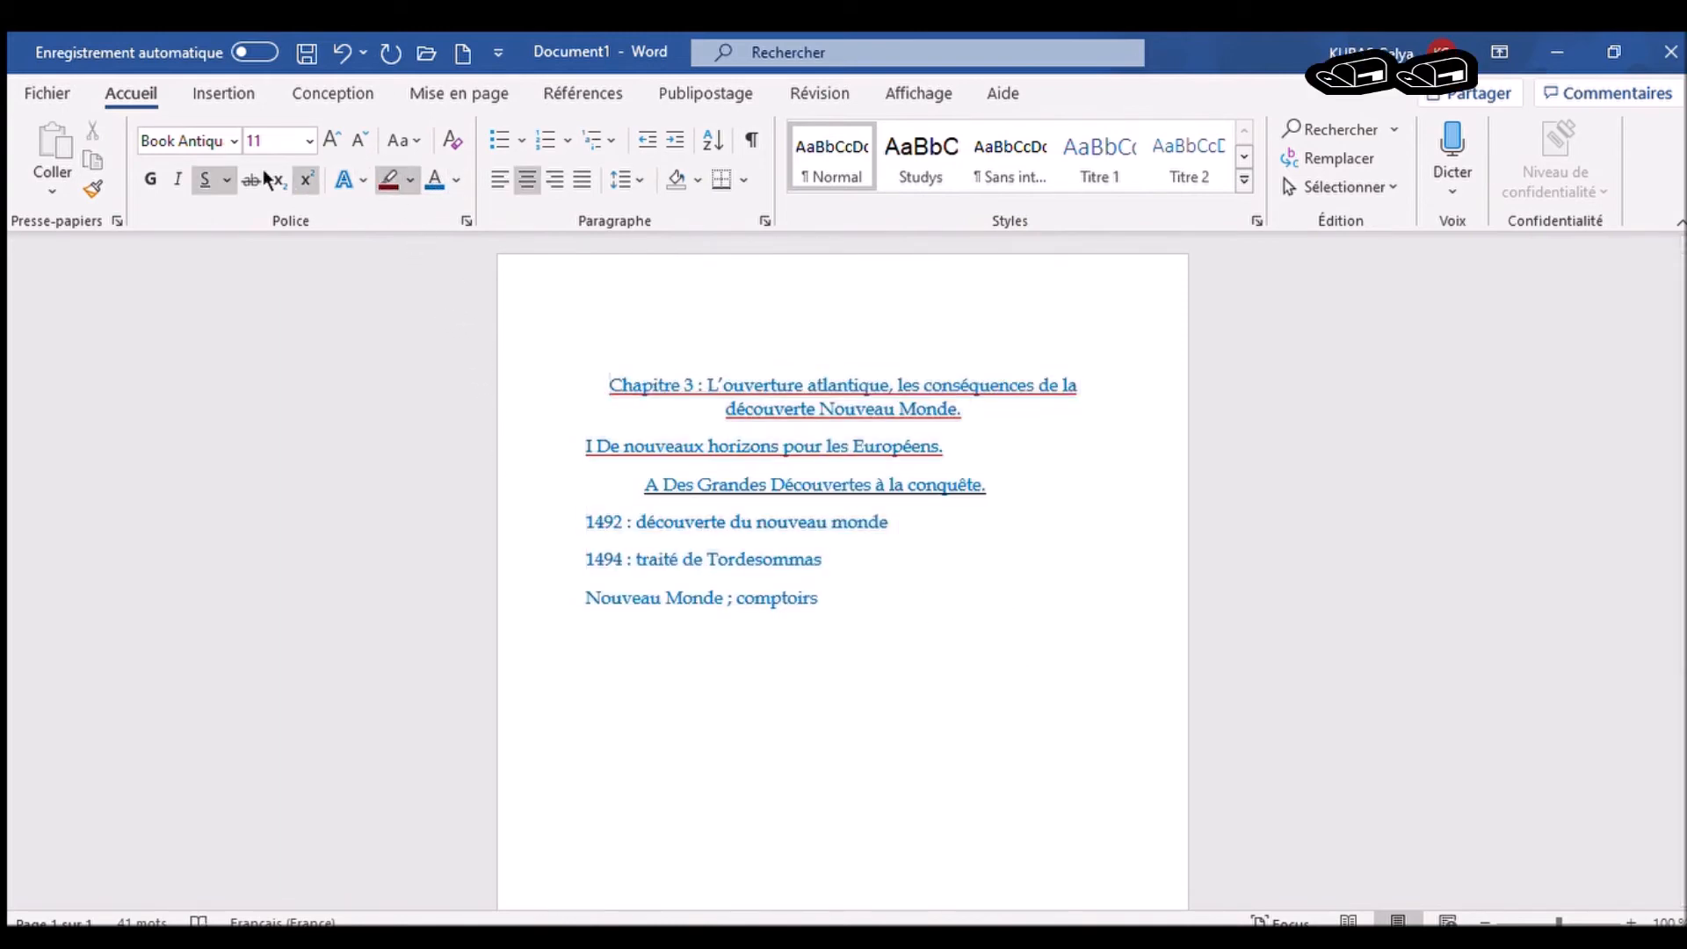
mouse_move(888, 603)
left_mouse_down()
mouse_move(512, 365)
mouse_move(528, 352)
left_mouse_up()
left_click(386, 180)
left_click_drag(849, 614, 306, 276)
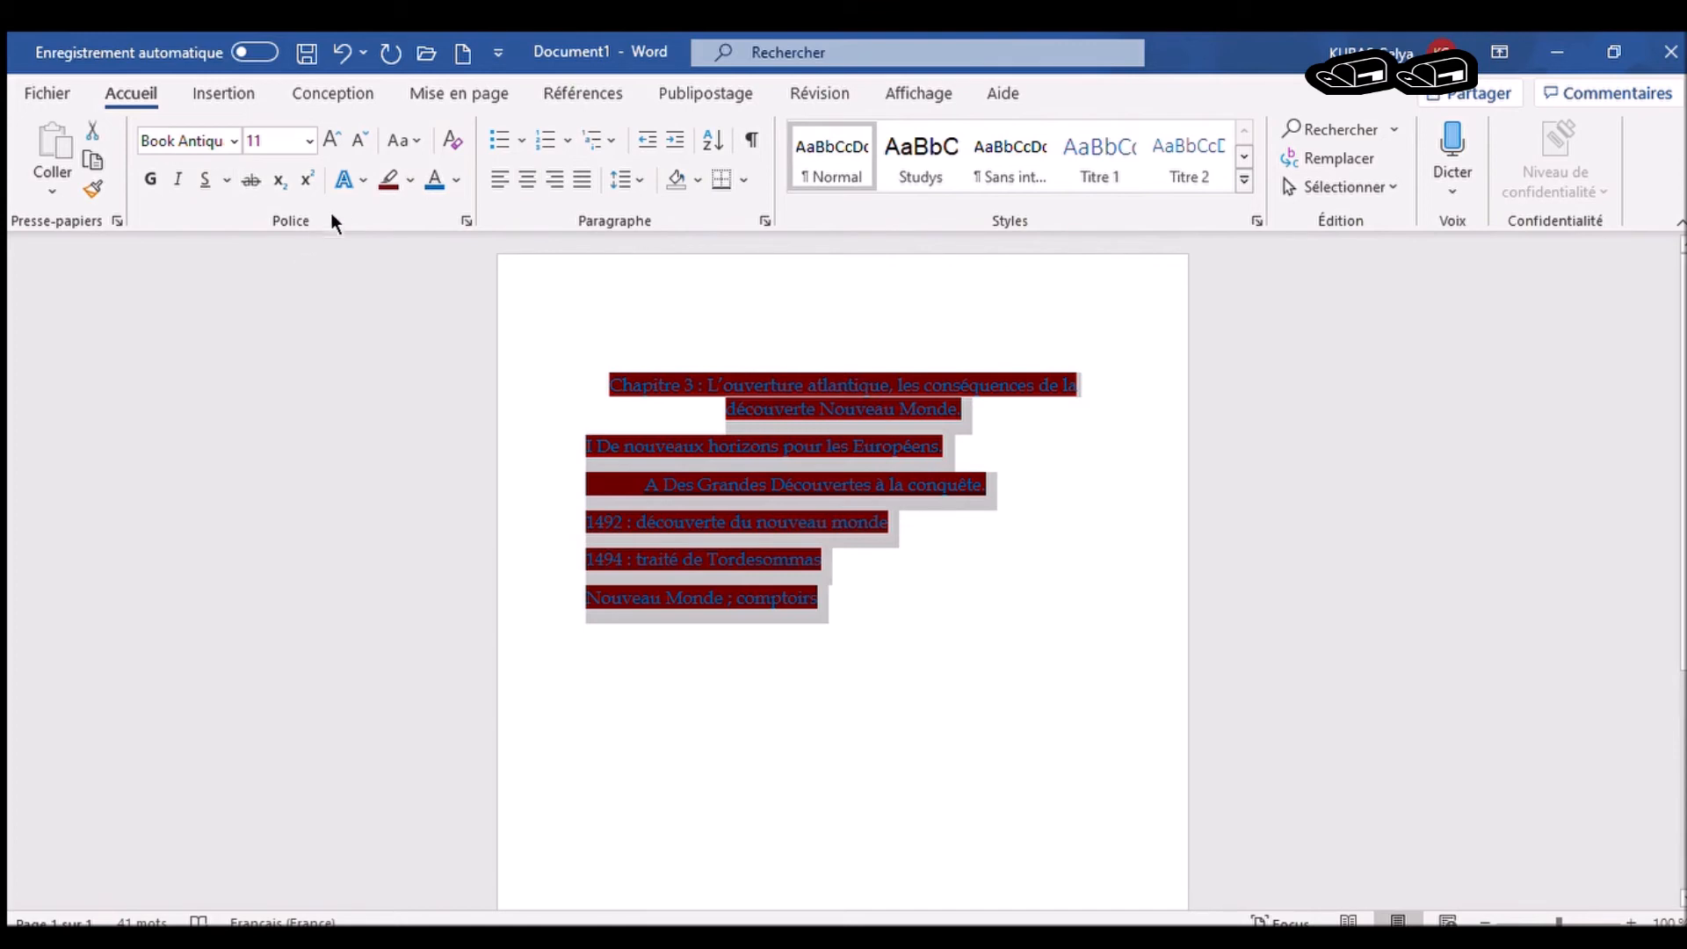
left_click(387, 182)
left_click_drag(1019, 640, 253, 295)
left_click(201, 182)
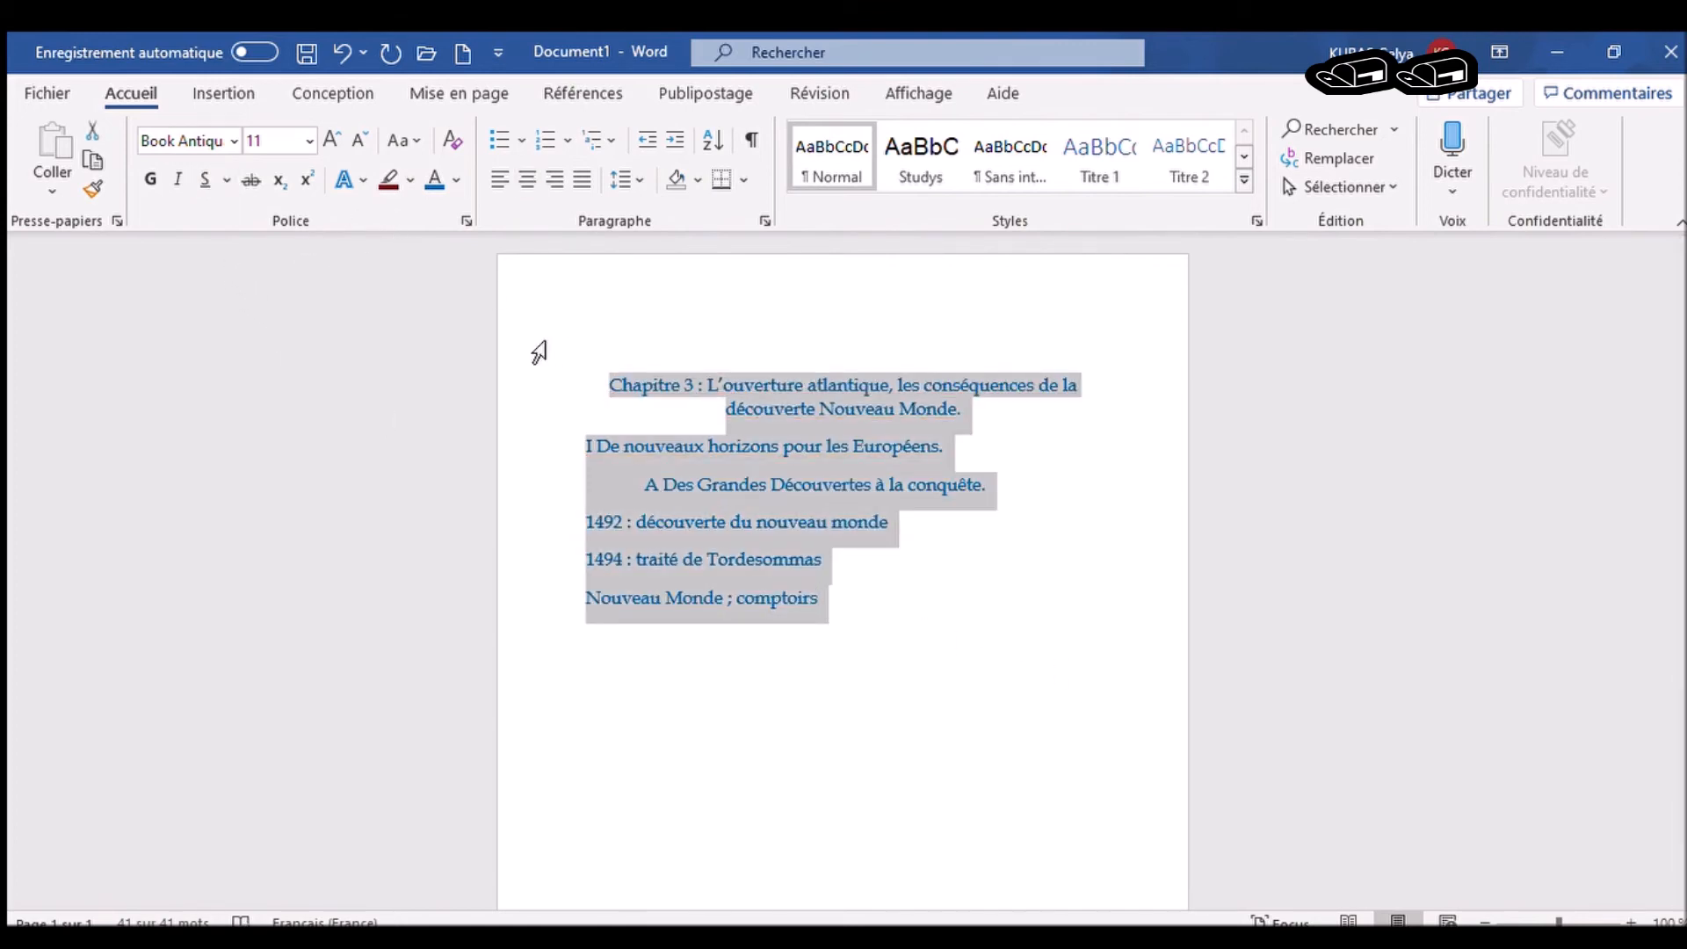
left_click(1002, 642)
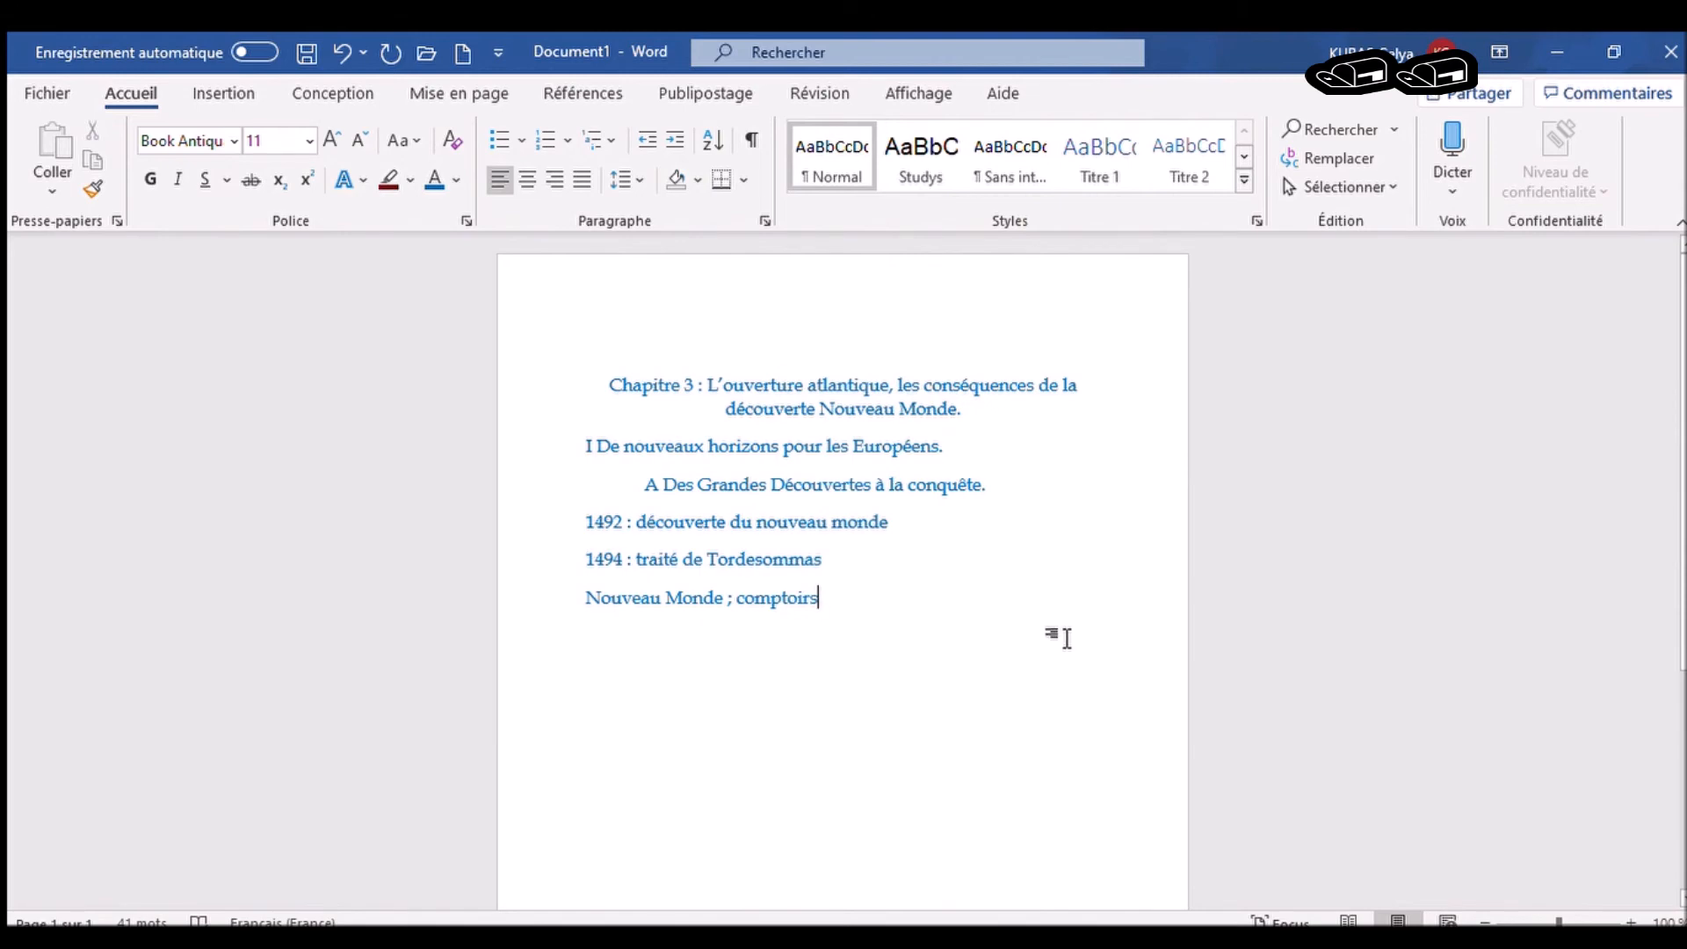
- Extend the vocabulary line after “comptoirs” with “; grandes découvertes ; conquistadores.”
key("Return")
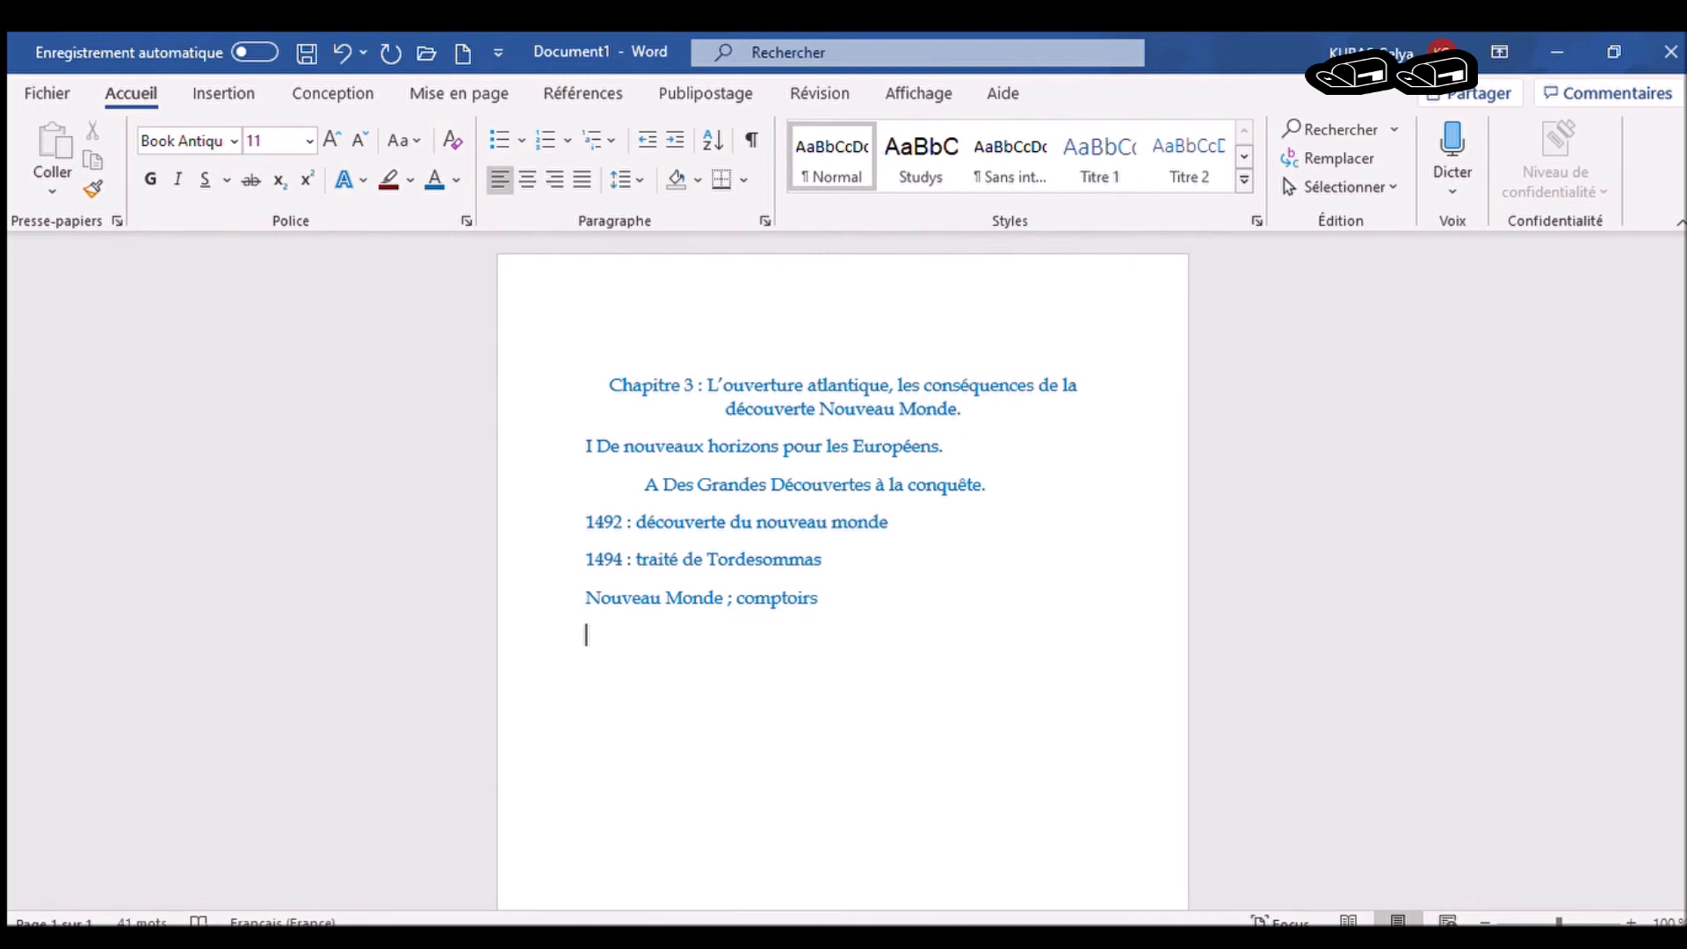
type("; grandes déc")
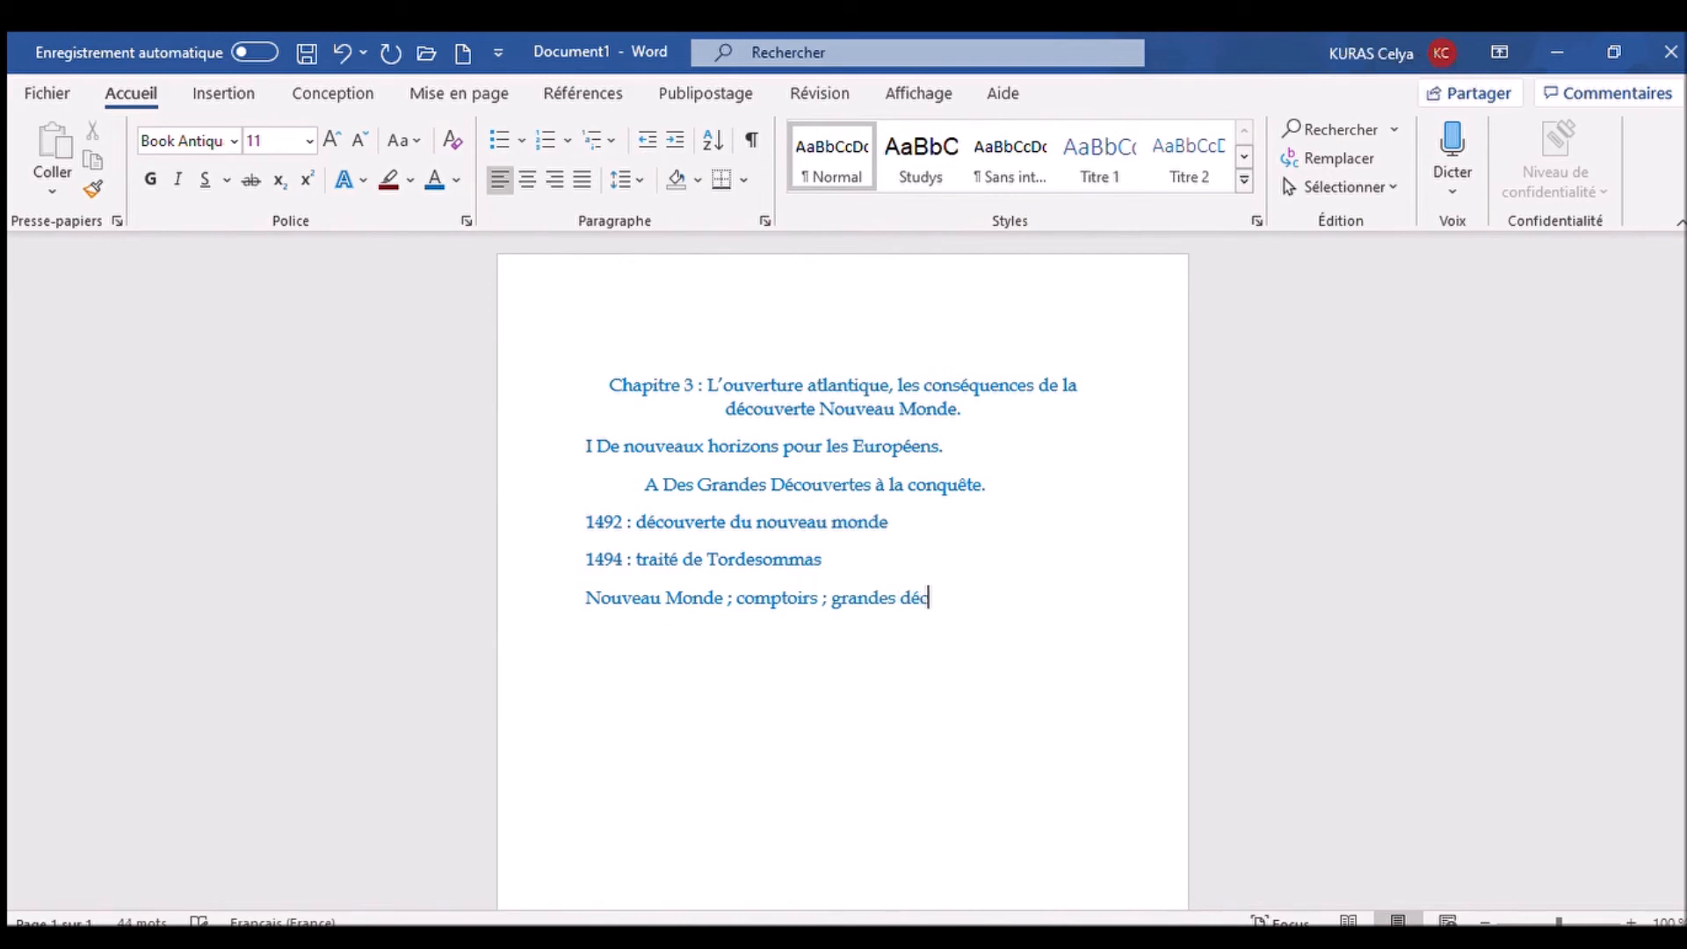
type("ouverte")
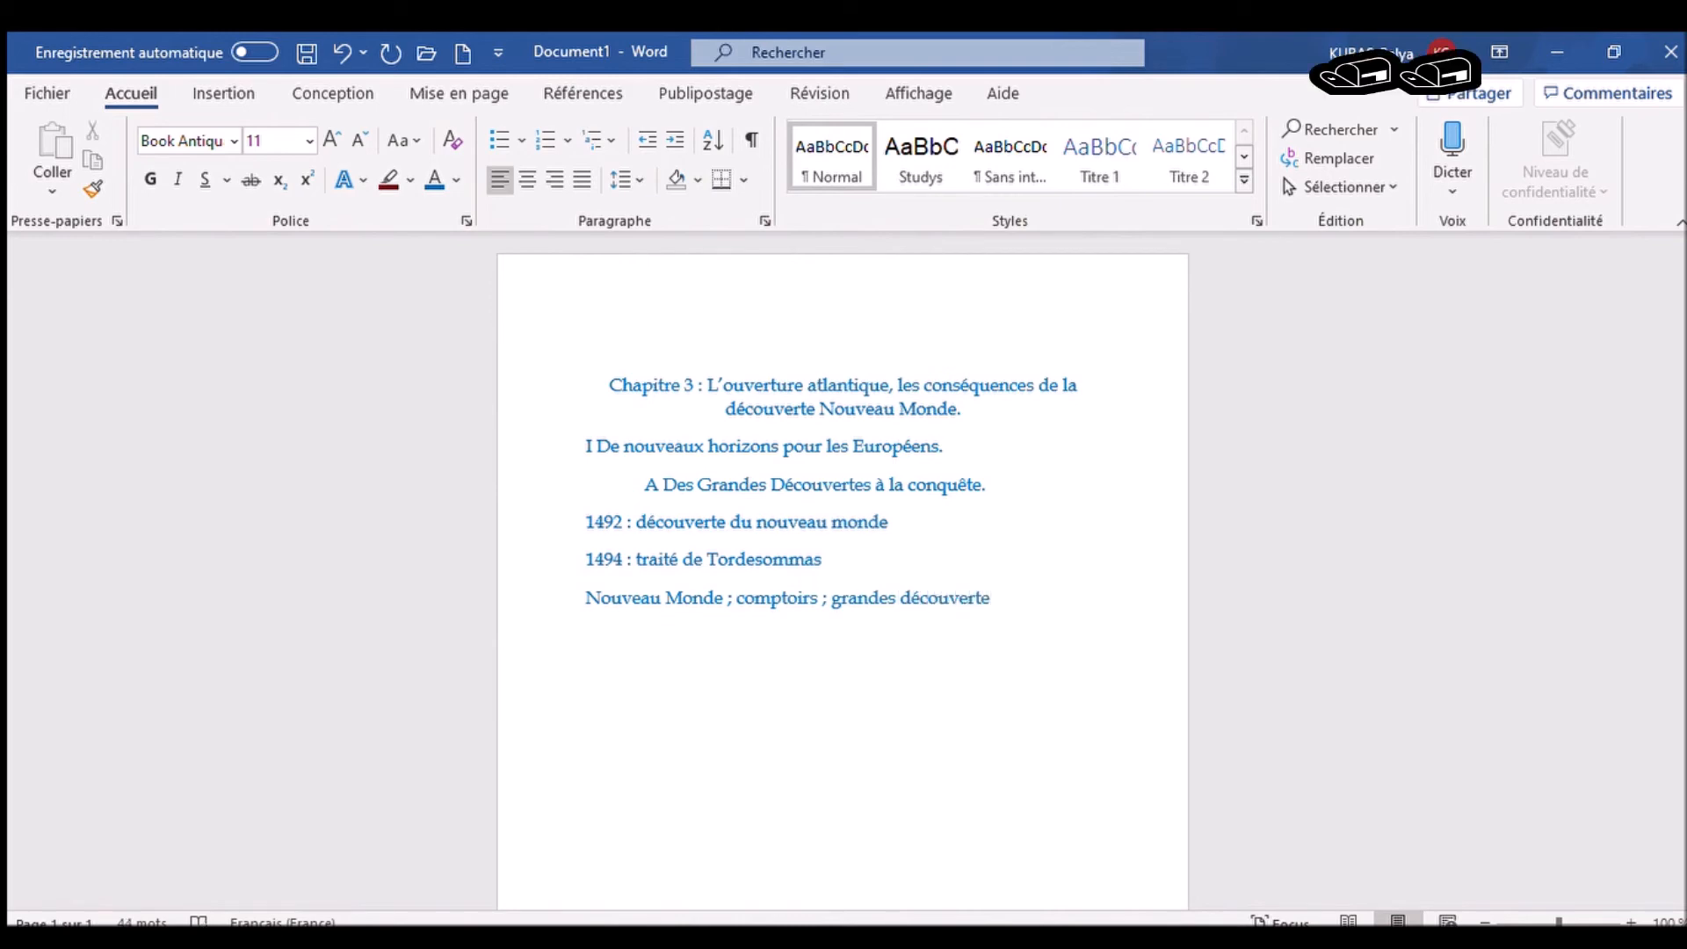
type("s ; conquistadores.")
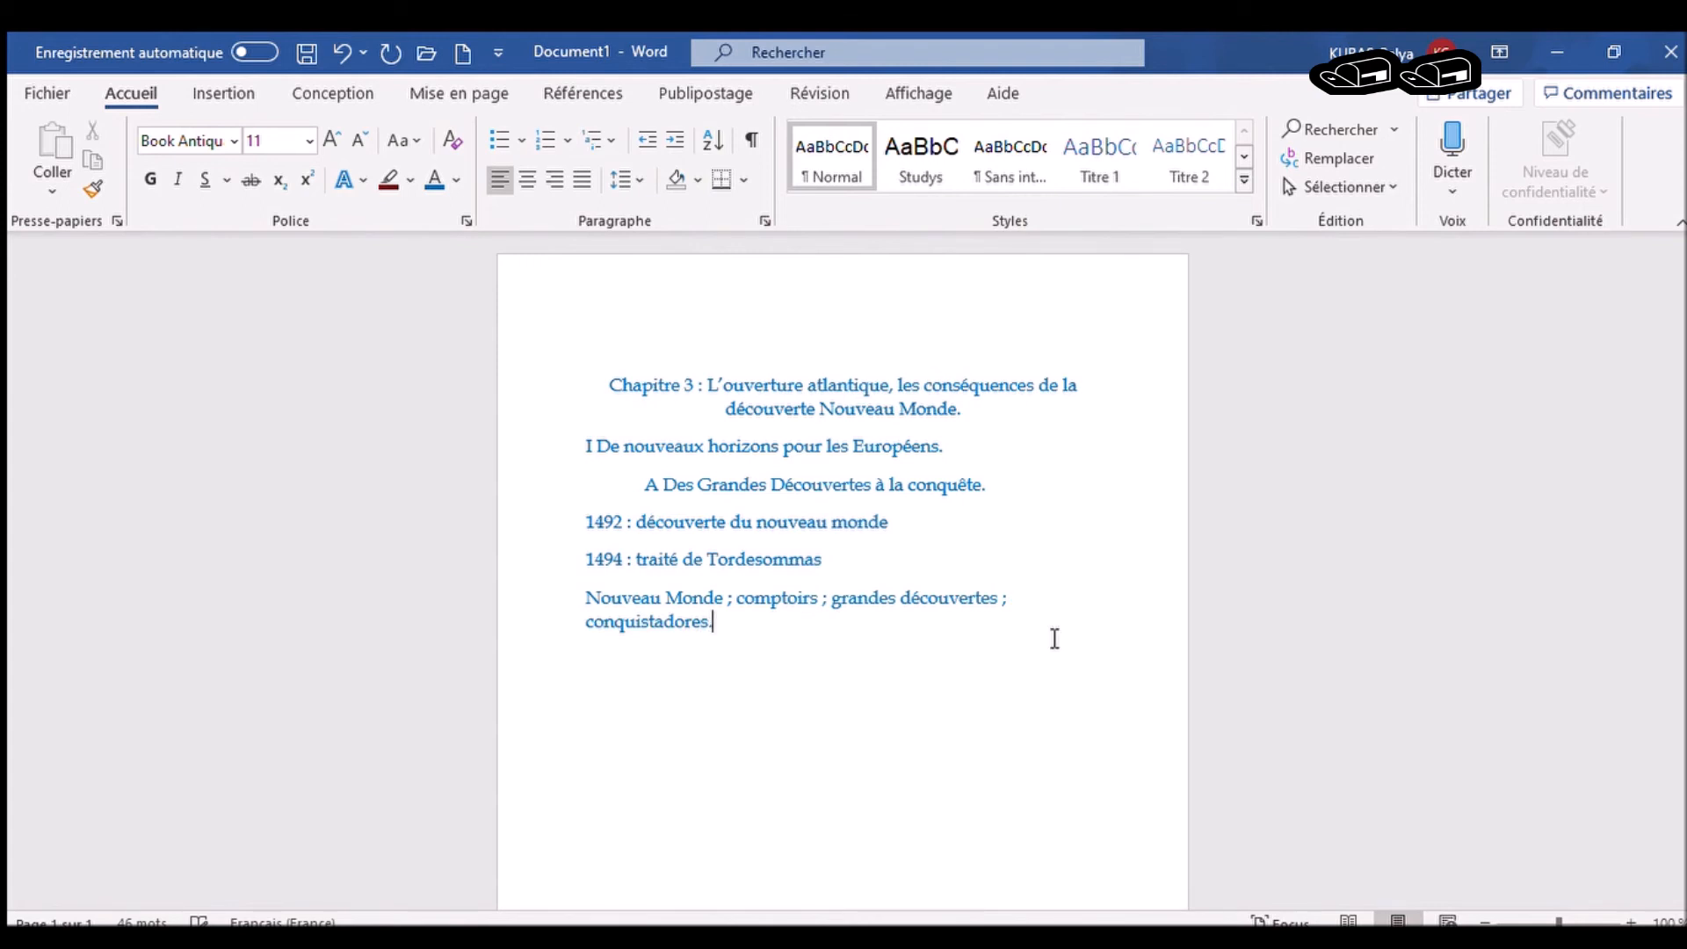
- Add the indented subheading “B Un commerce mondialisé : l’or et l’argent, les Amériques à l’Europe.” below the vocabulary line
key("Return")
key("Tab")
type("N")
key("BackSpace")
type("B Un commerce mondialisé : l’or et l’argent, les")
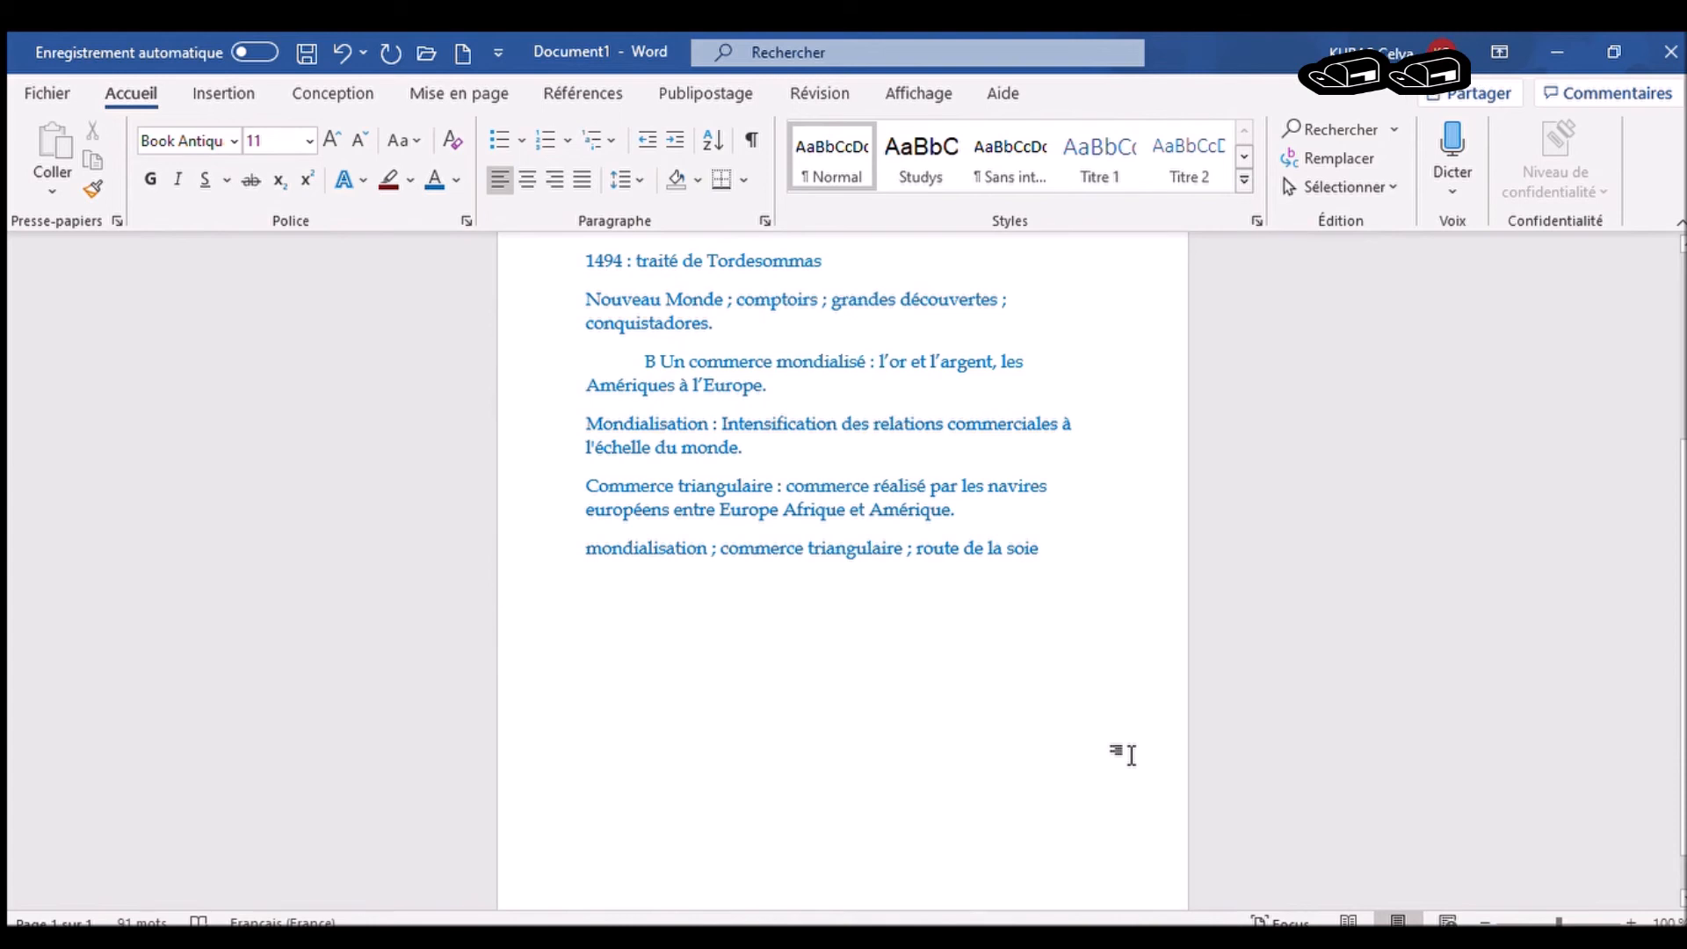
- Add the section heading “II Les conséquences des Grandes Découvertes.” below the line ending in “route de la soie”
key("Return")
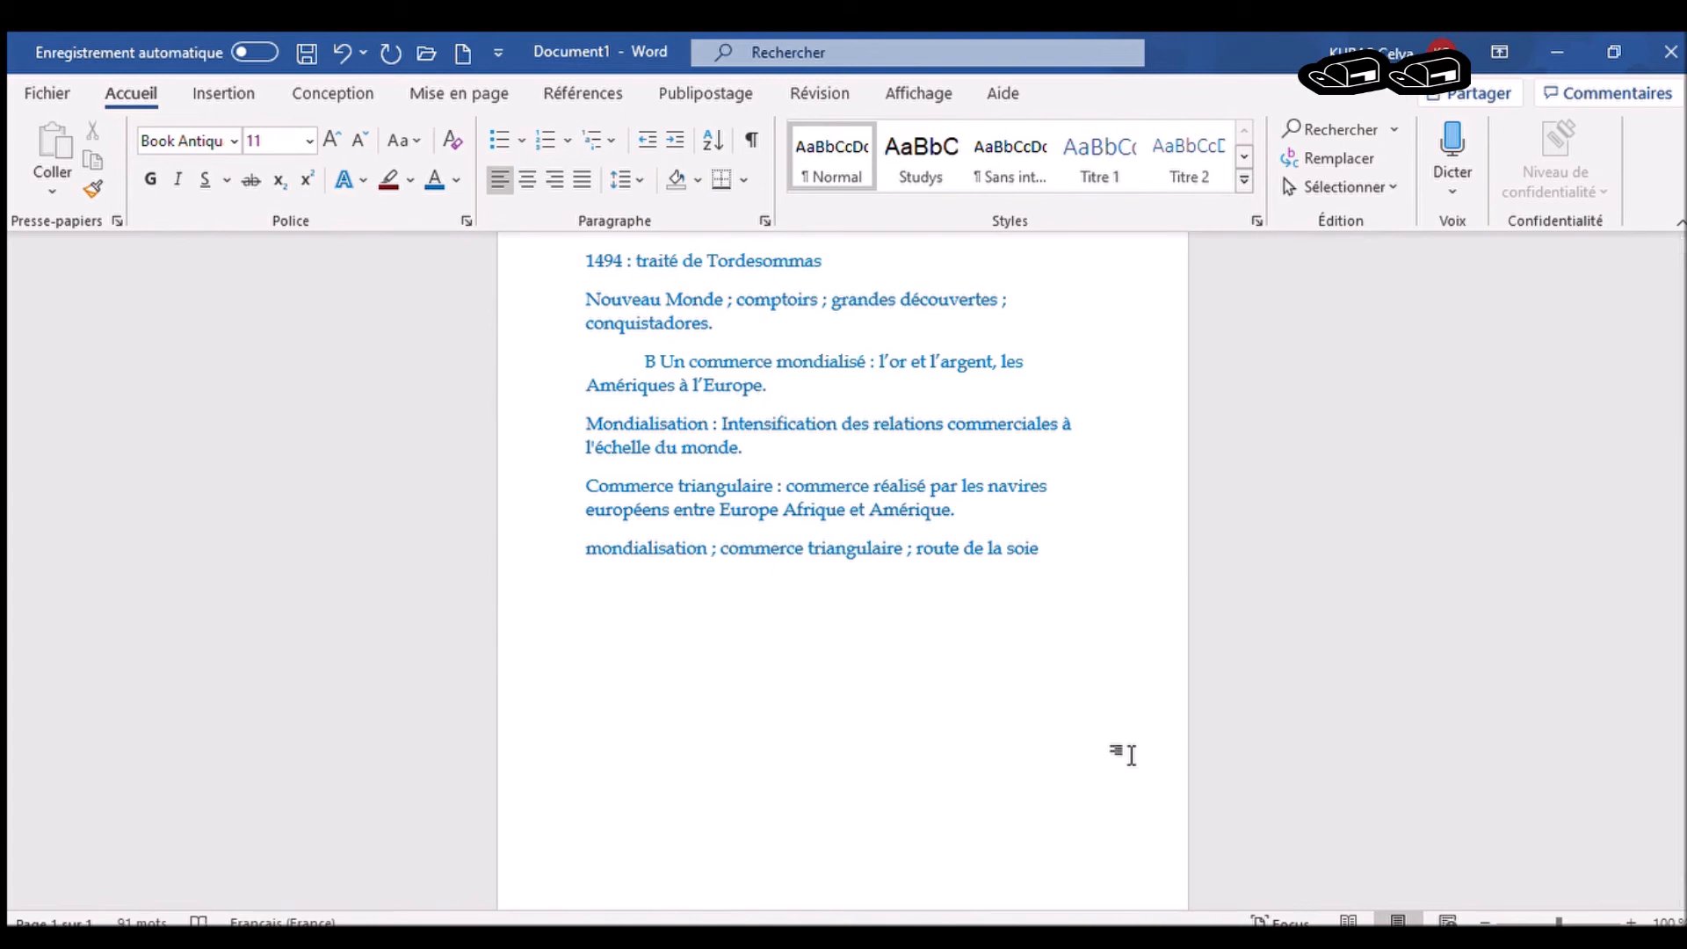
type("II")
type("Les conséquen")
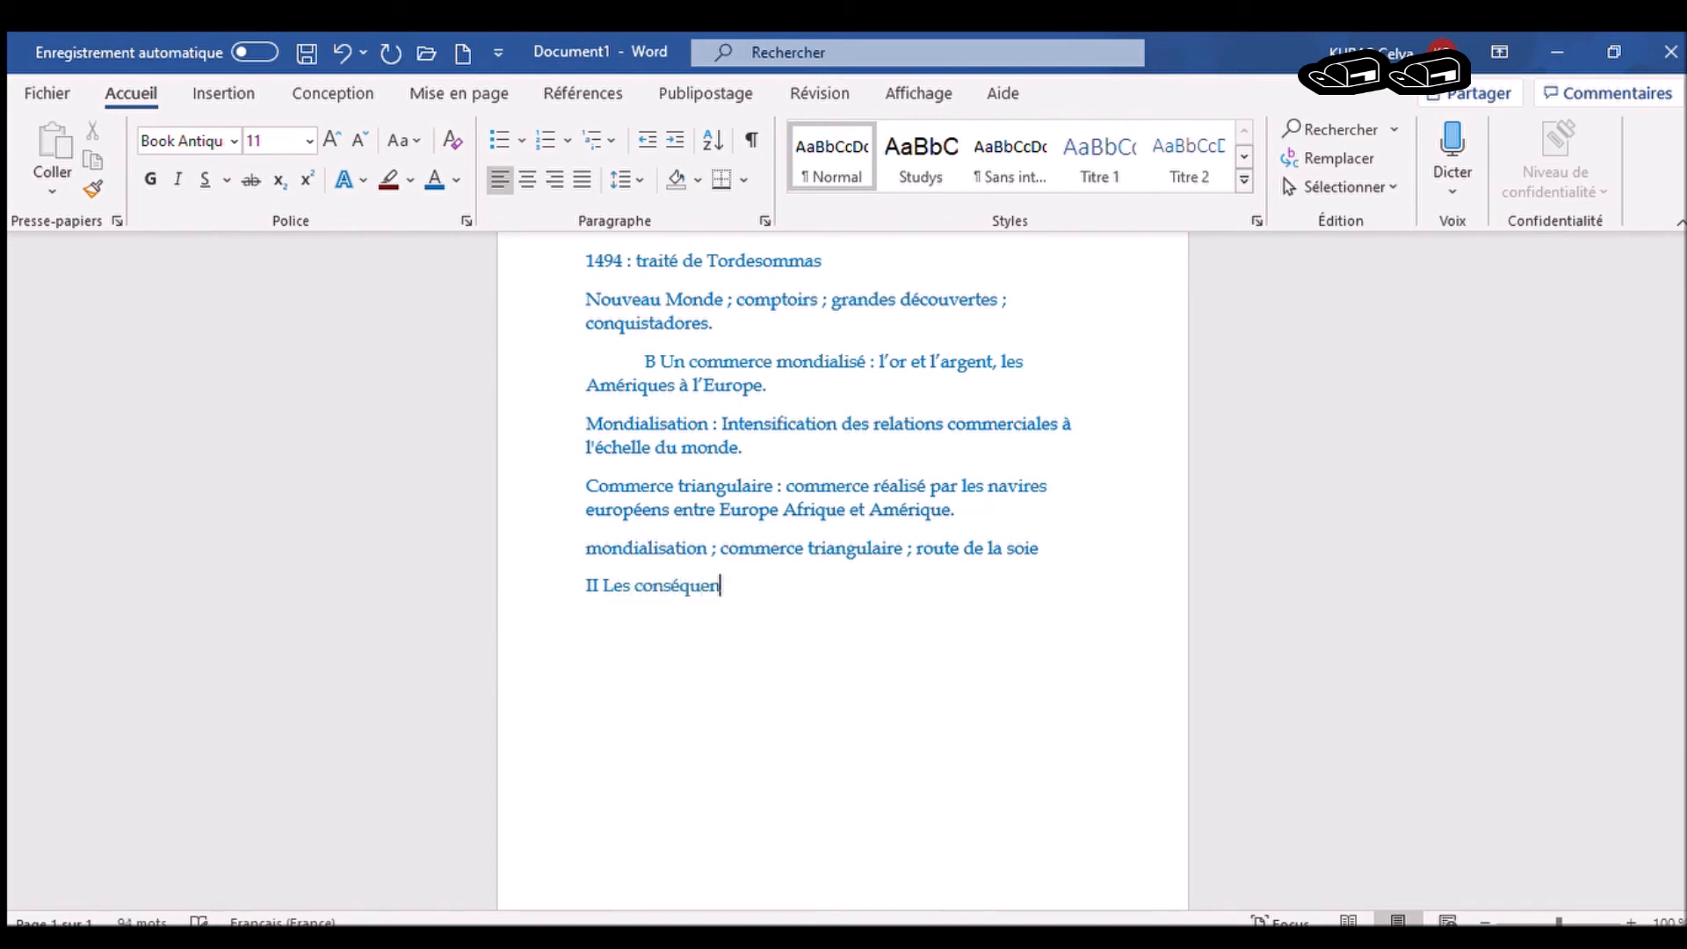
type("ce des")
key("Left")
key("Left")
key("Left")
type("s")
key("Right")
key("Right")
key("Right")
key("Right")
type("Grandes Découvertes")
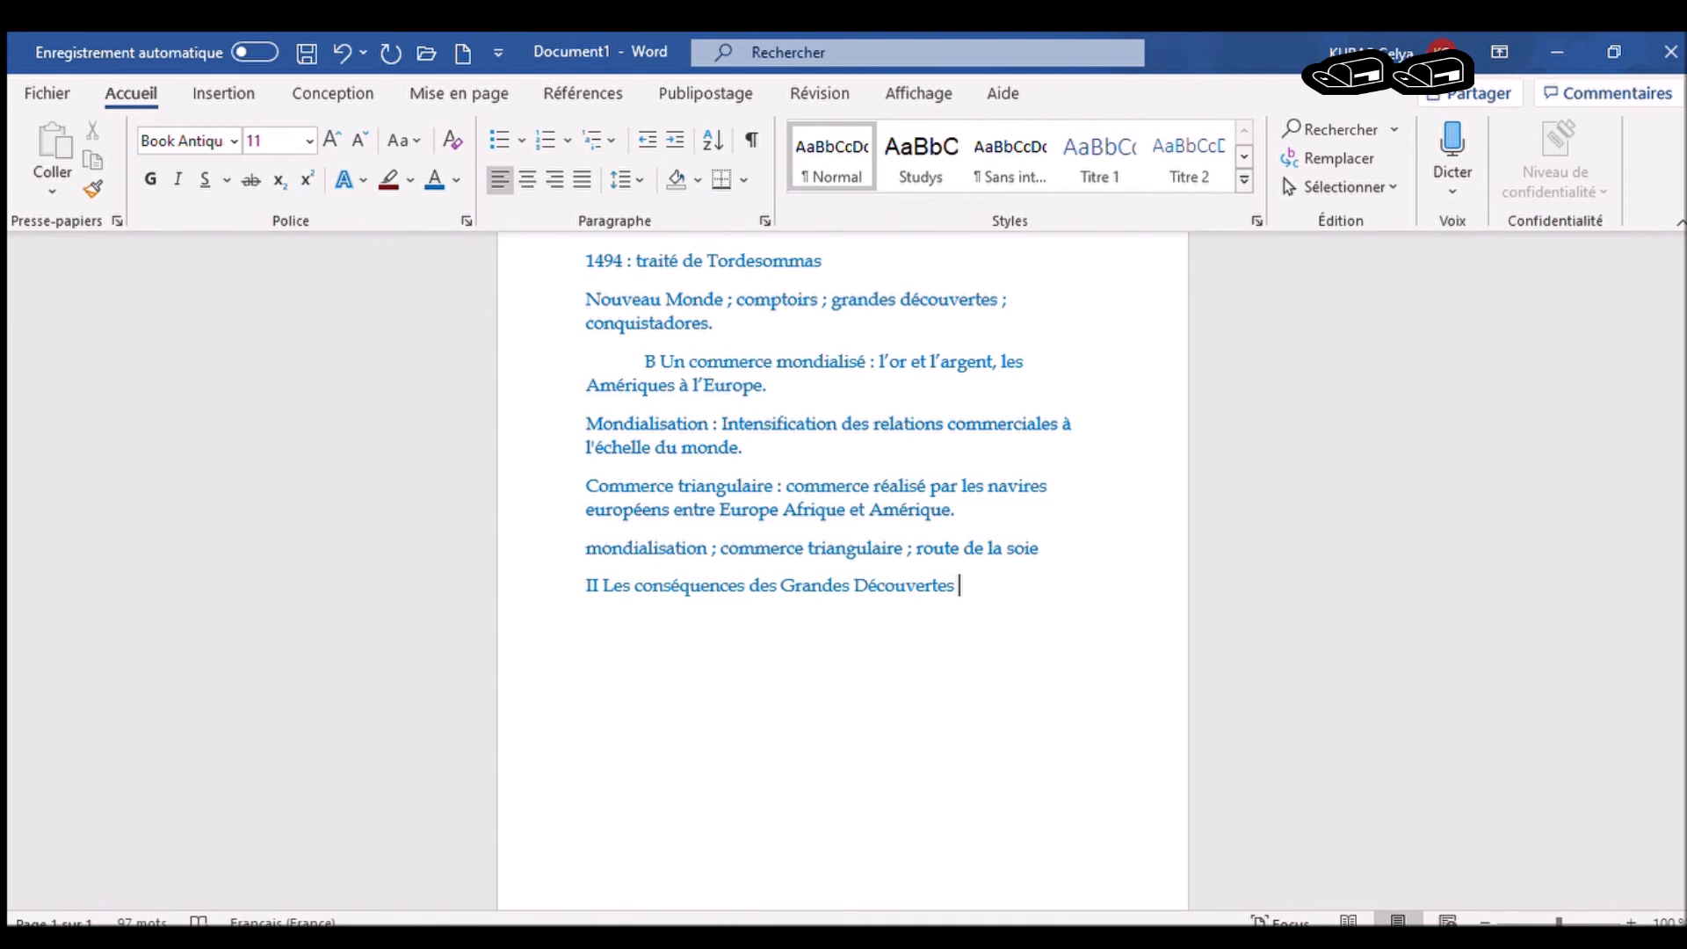
type(".")
- Add the indented subheading “A Le développement de l’économie sucrière et de l’esclavage.” below section heading II
key("Return")
key("Tab")
type("A")
key("BackSpace")
key("BackSpace")
key("BackSpace")
key("Tab")
type("A")
type("Le ")
type("dévoll")
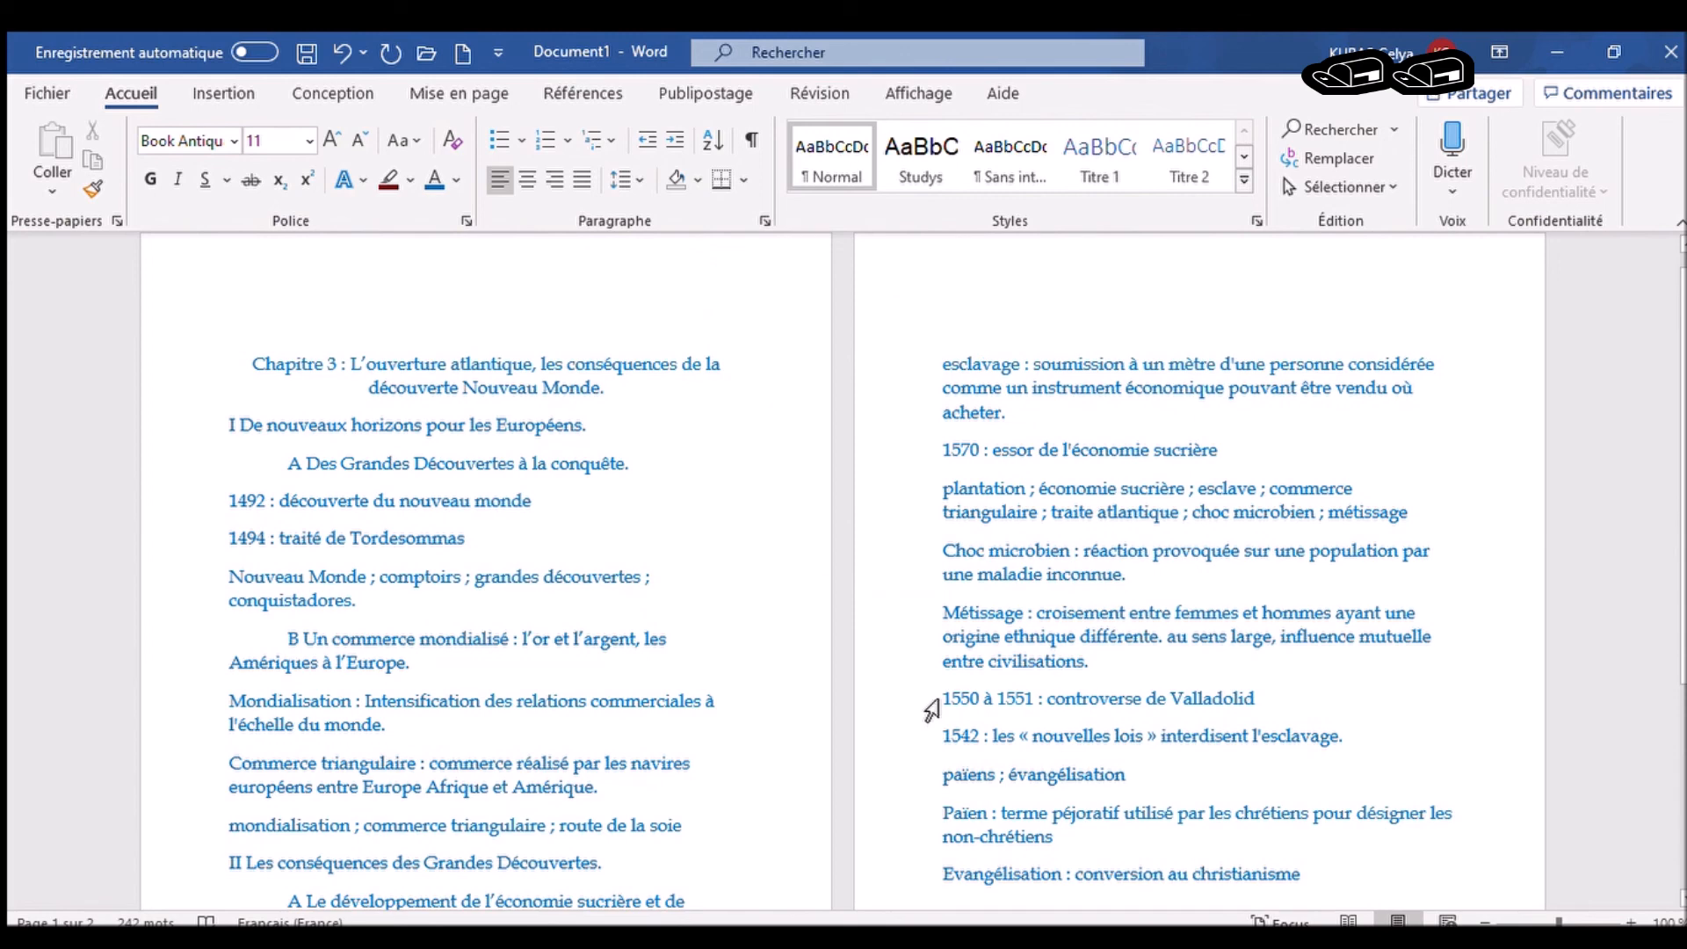
scroll(931, 708, "down", 4)
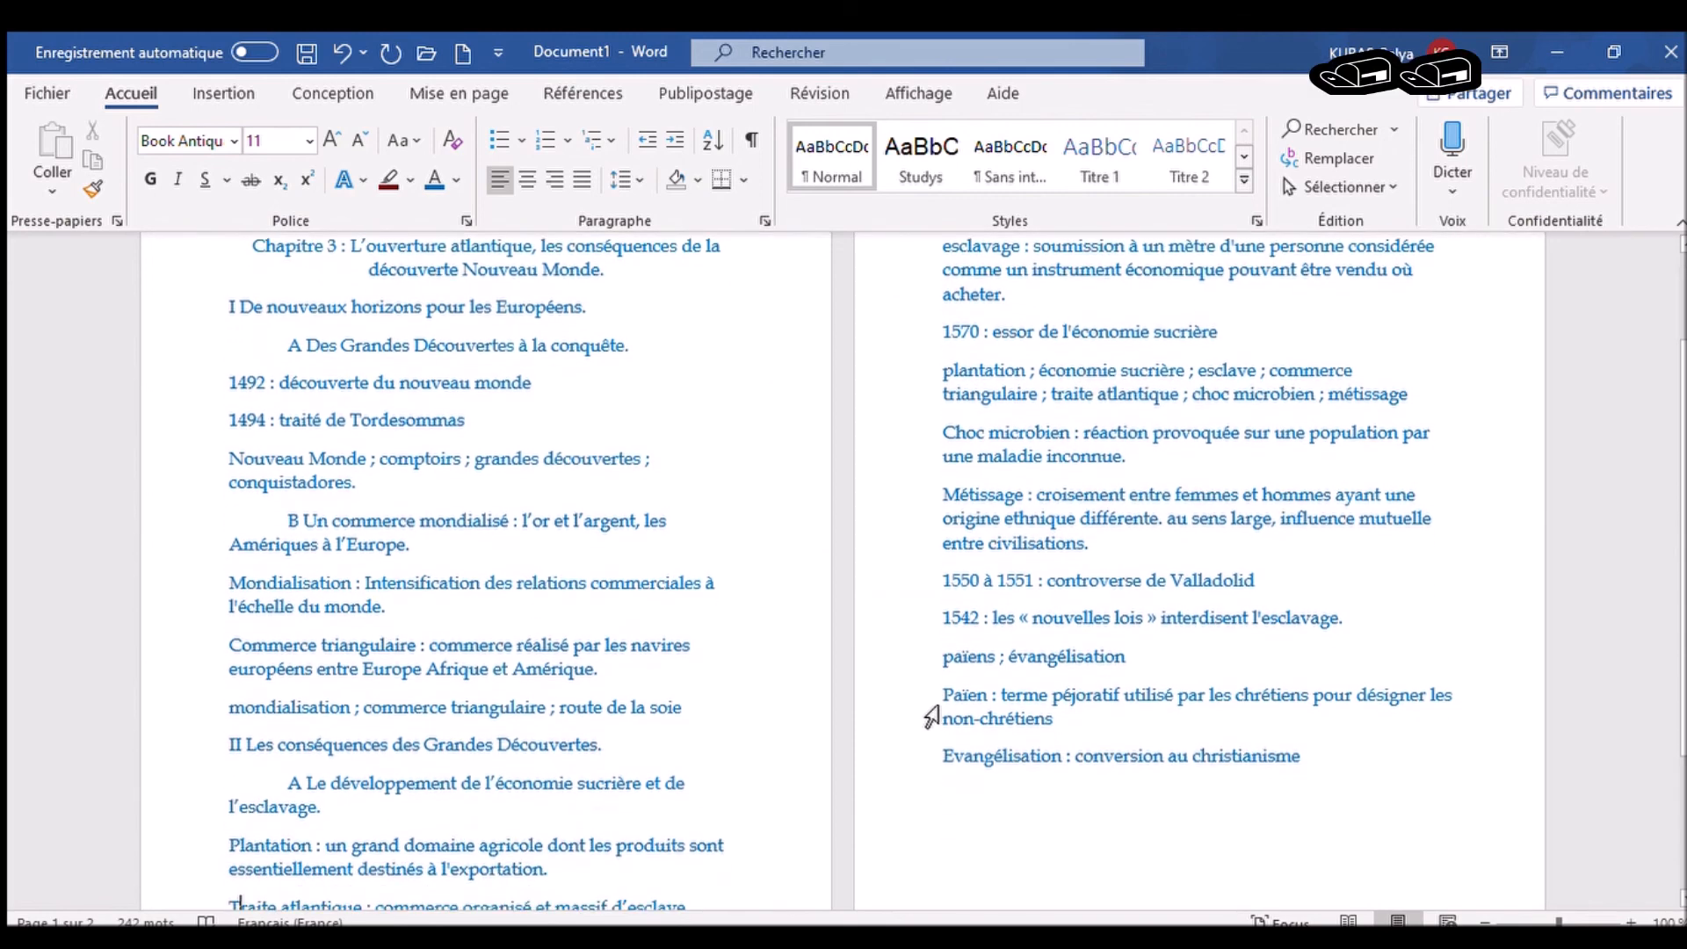
scroll(932, 716, "up", 5)
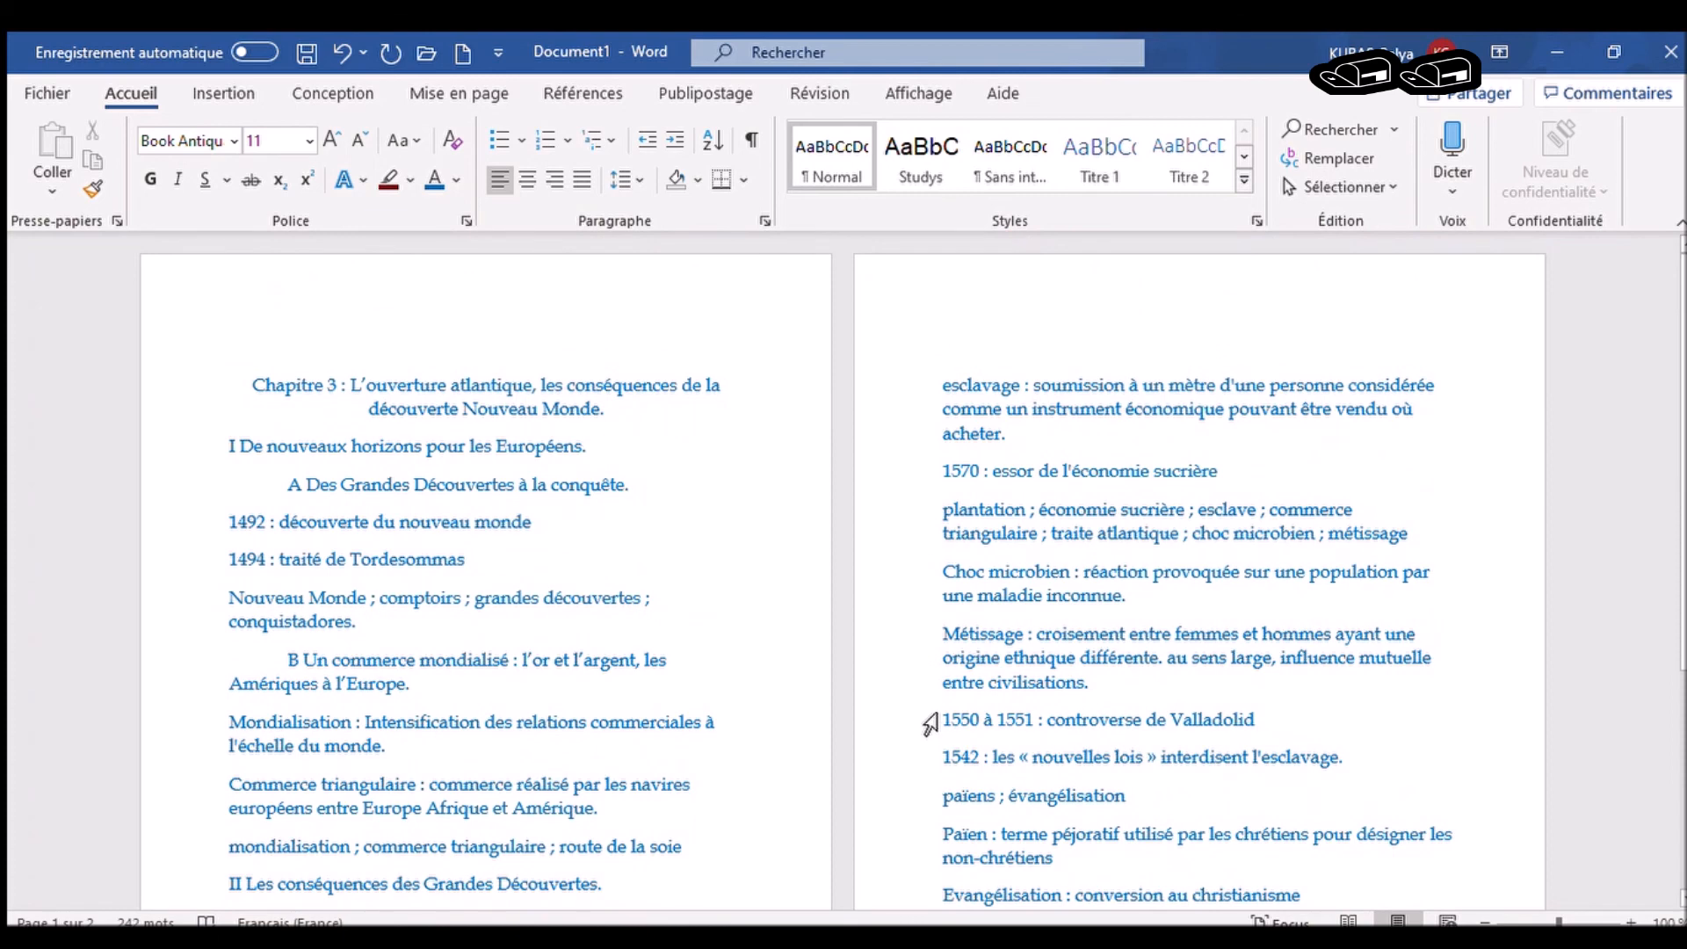
scroll(929, 723, "down", 5)
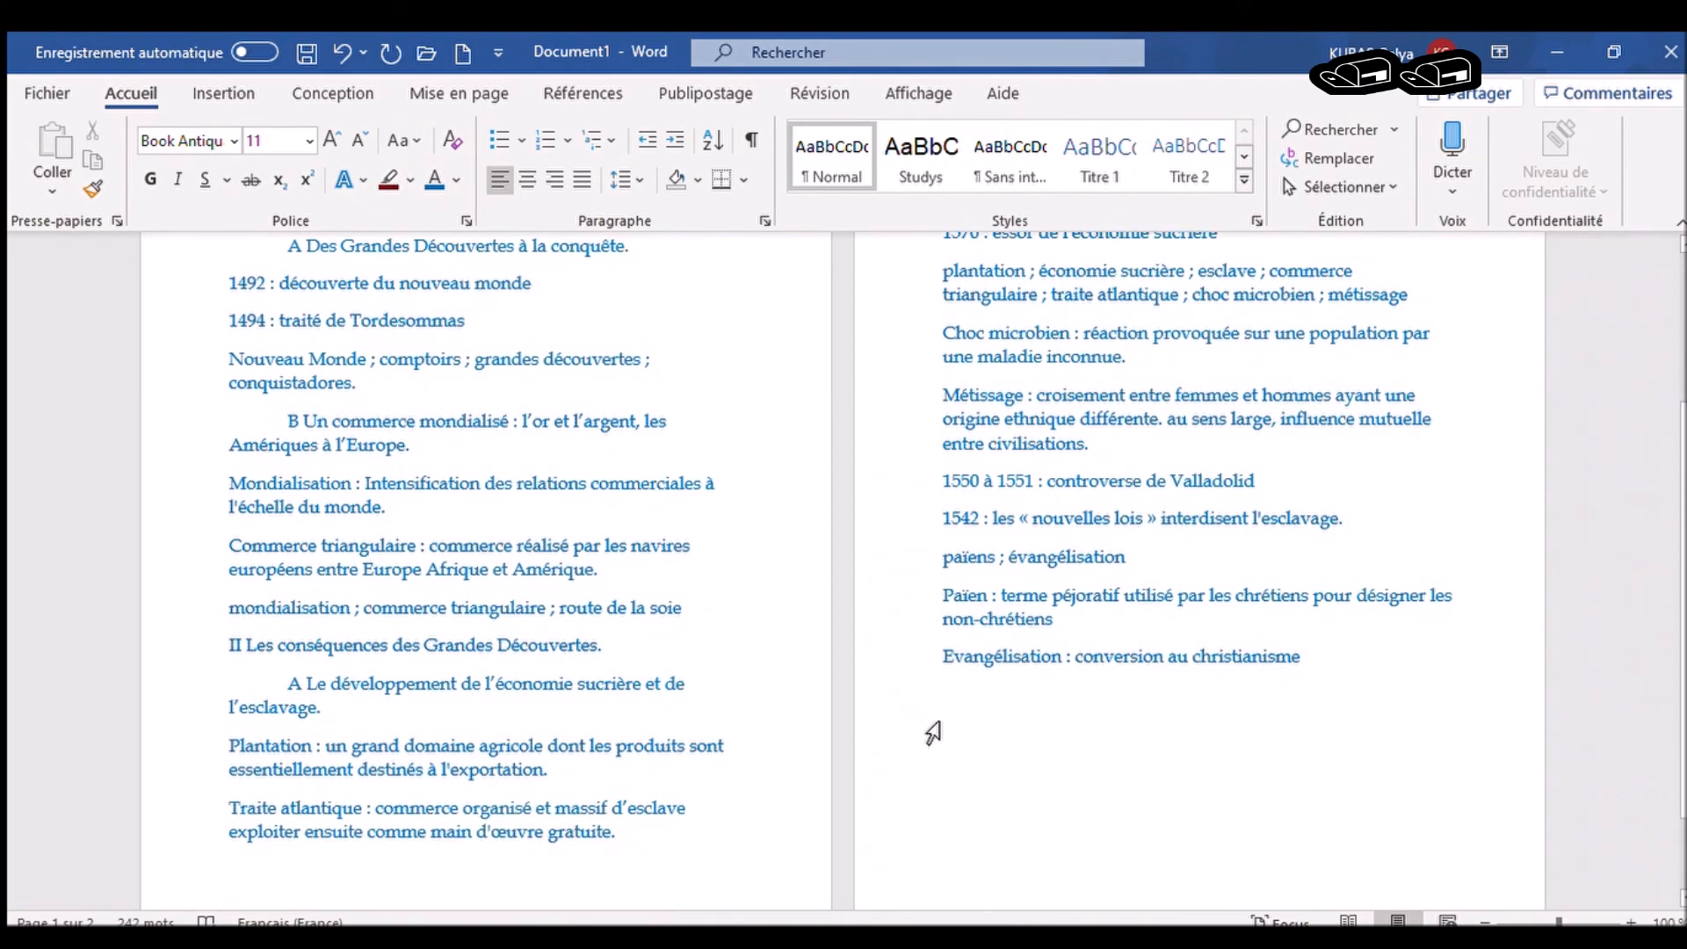